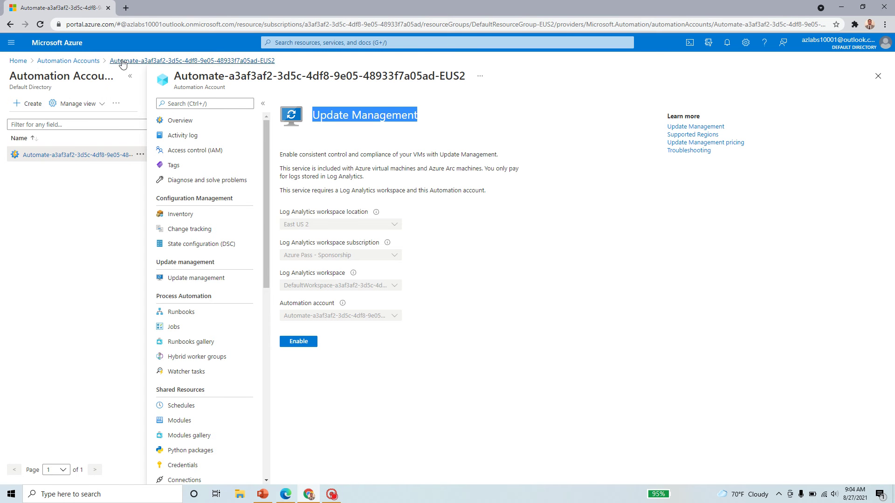
Go back to the portal home and search for "virtual" to open the Virtual machines list
click(19, 61)
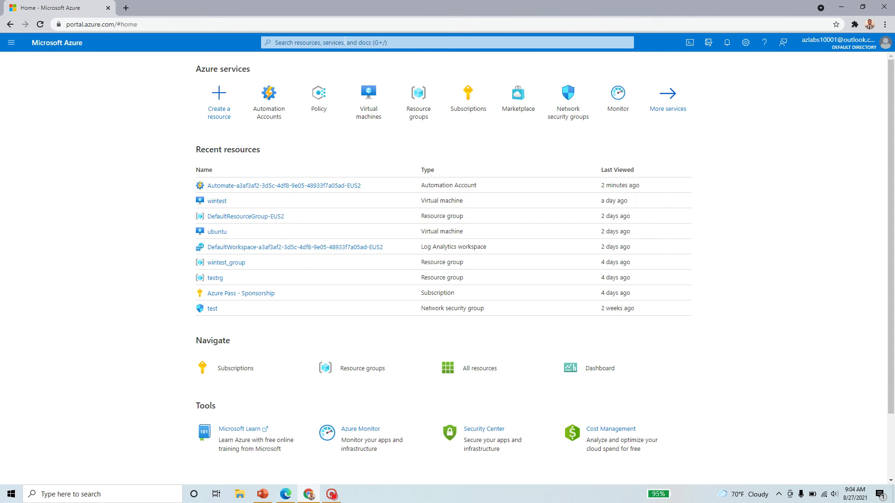
click(275, 42)
text(virtual)
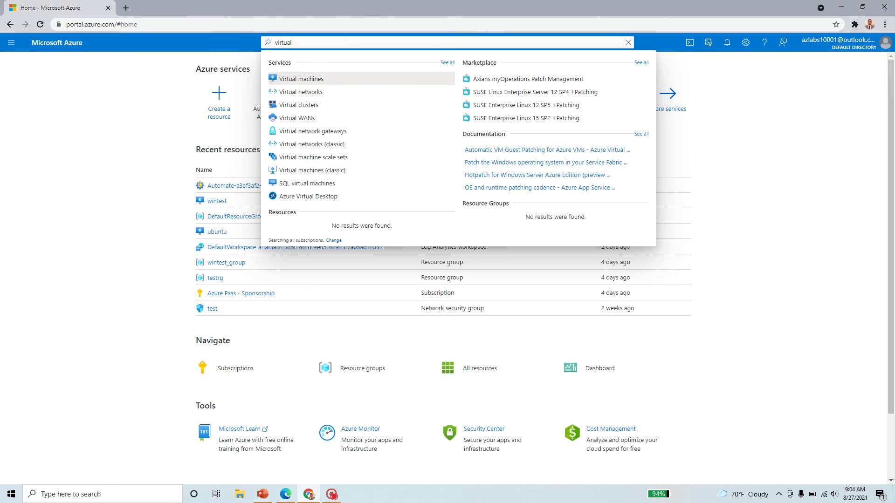
click(309, 79)
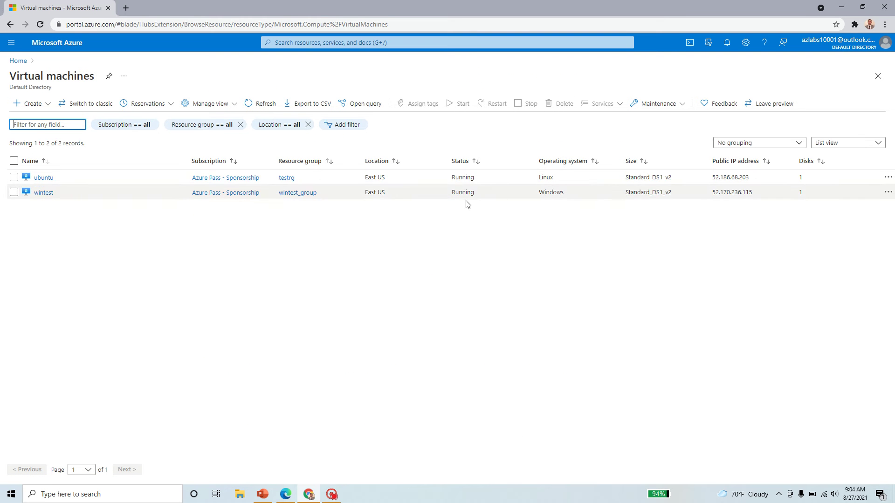
Open the ubuntu virtual machine and look through its Settings, Operations and Monitoring options for update features
click(48, 182)
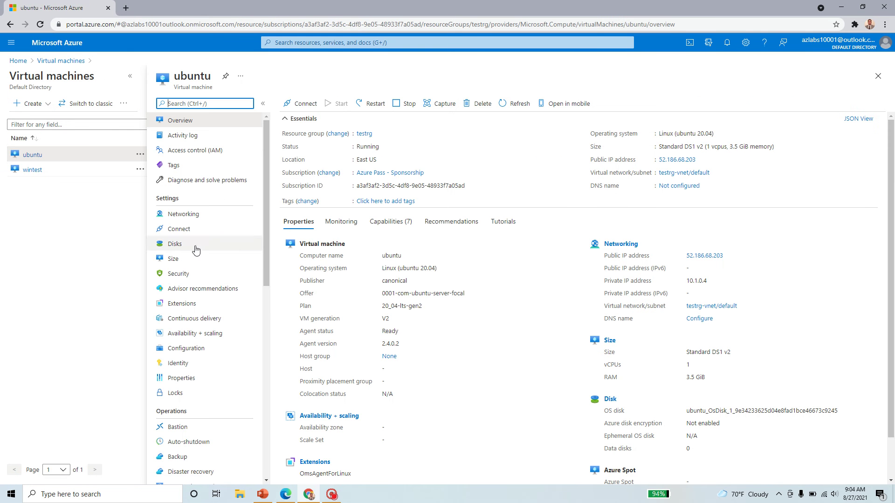
scroll(222, 280, down, 1)
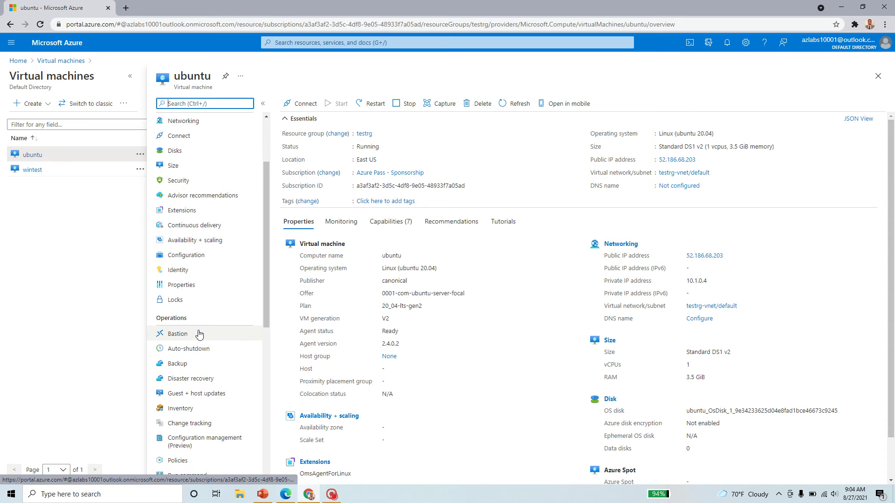
scroll(199, 335, down, 1)
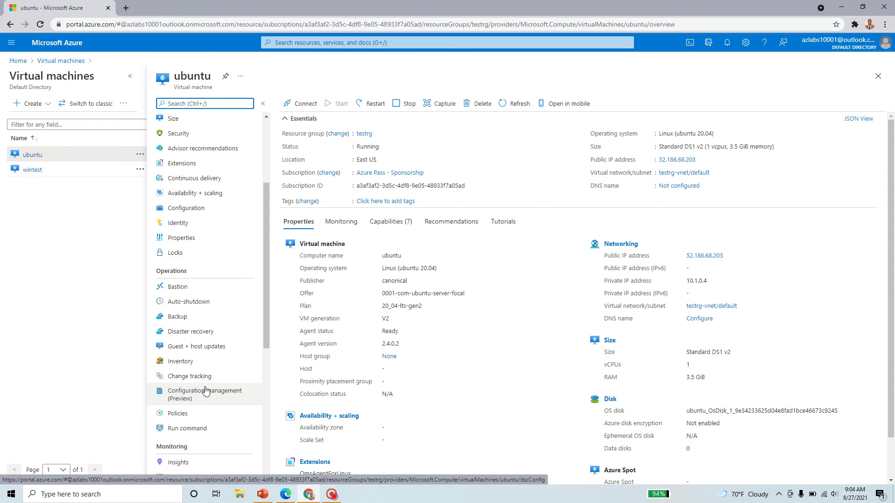
scroll(213, 410, down, 2)
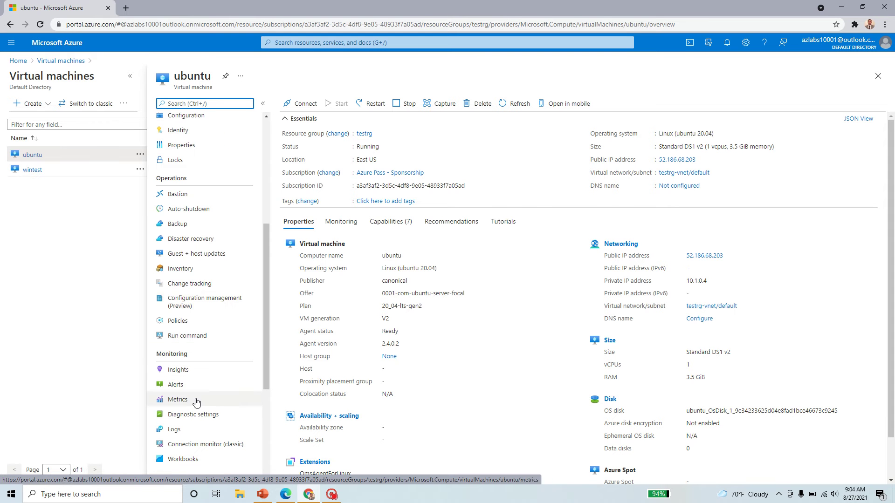
scroll(196, 400, up, 2)
Search the ubuntu machine's options for "pat", clear the search and examine its Operations options
click(181, 104)
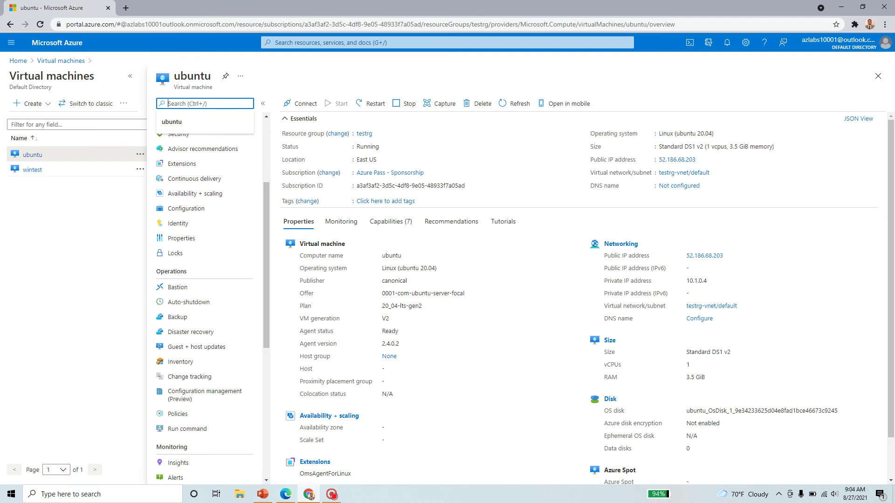
text(pat)
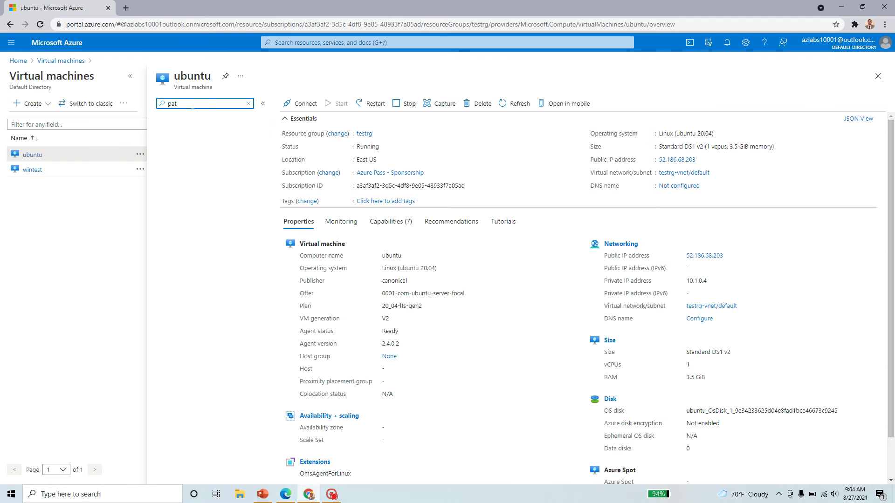
key(BackSpace)
key(BackSpace)
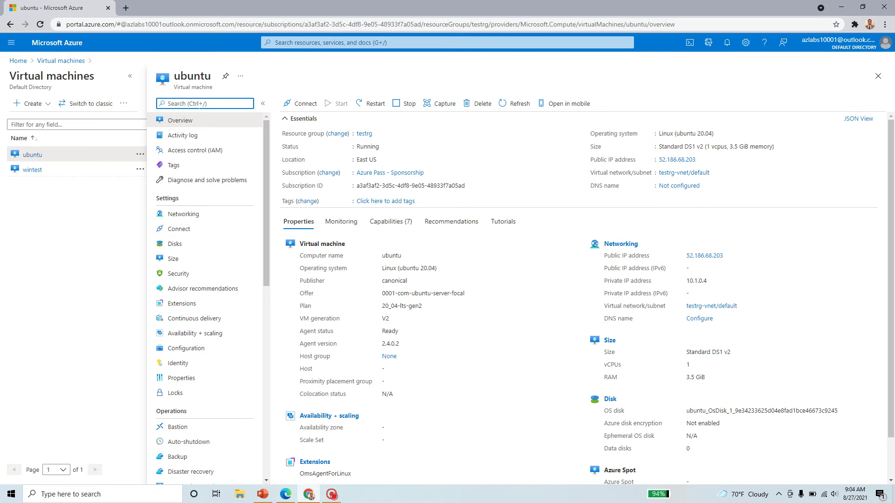
scroll(222, 240, down, 1)
scroll(222, 240, down, 5)
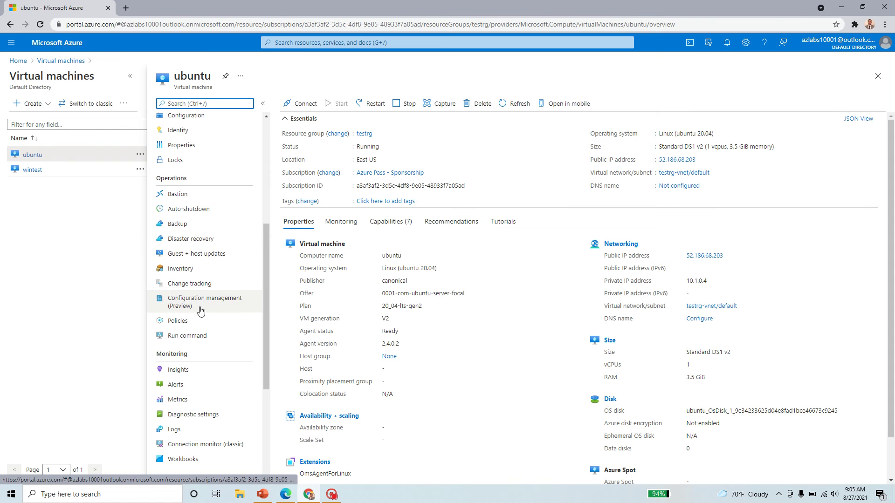
Open the wintest virtual machine and look through its Operations, Monitoring and Automation options
click(34, 171)
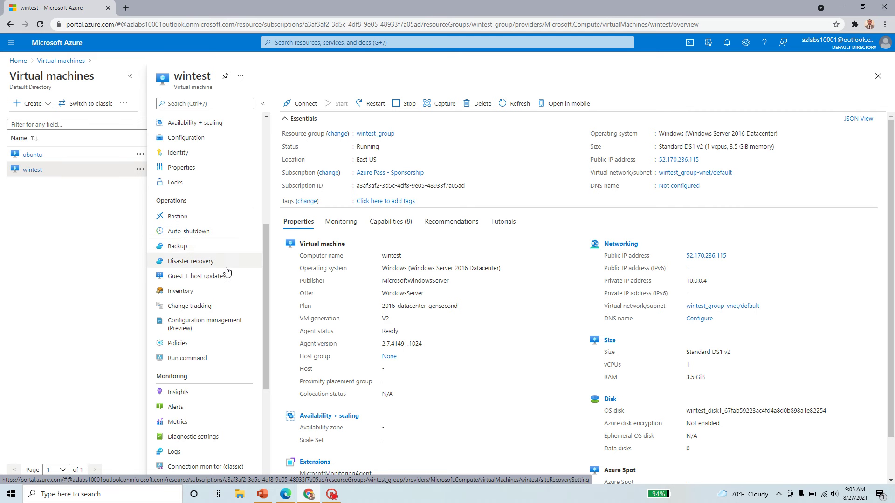
scroll(226, 268, down, 2)
scroll(227, 275, down, 2)
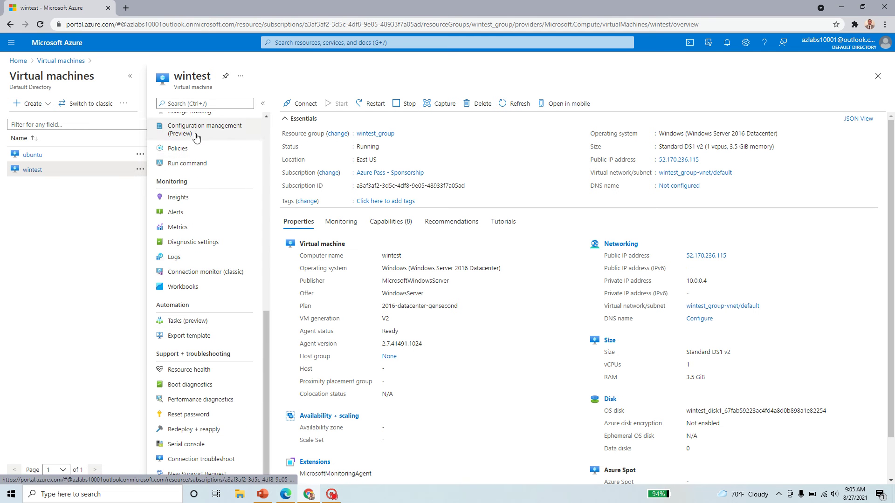
scroll(200, 378, up, 2)
scroll(200, 378, up, 6)
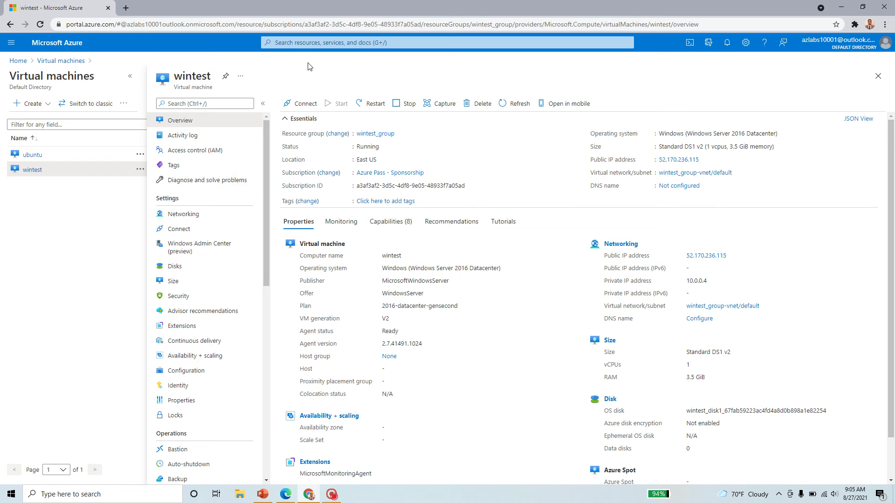
Search the portal for "patch", open the Automation Accounts service and examine the listed account's name and type
click(316, 43)
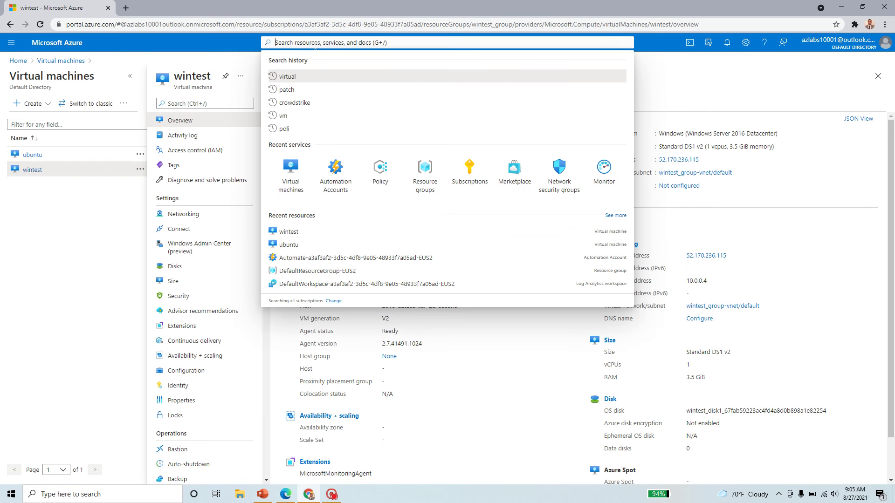
text(patch)
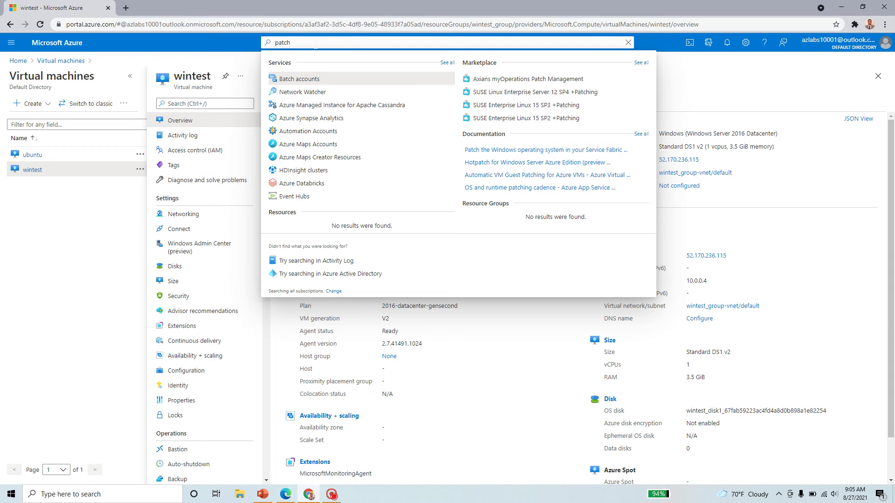
click(326, 136)
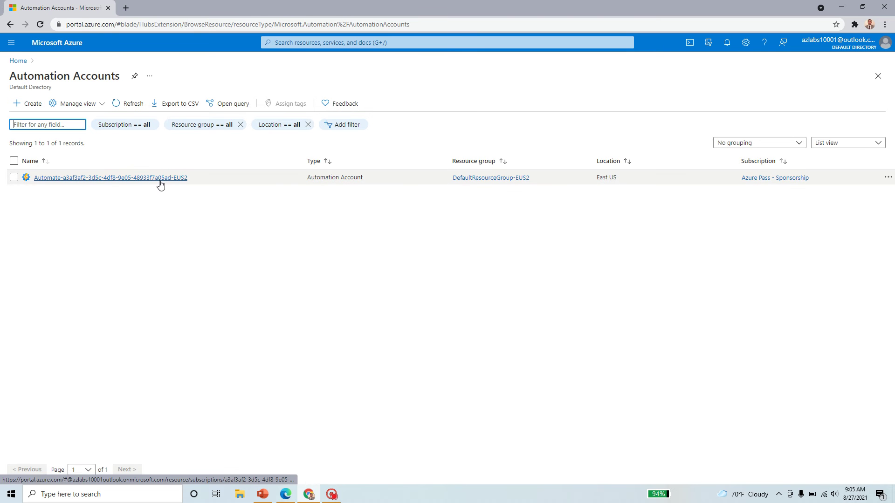
drag(308, 184, 368, 183)
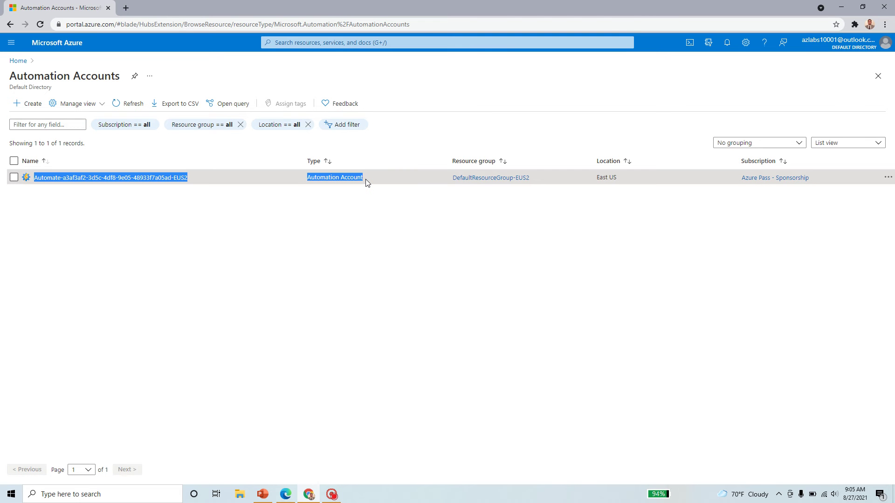
Return to the portal home and open the Inventory page of the wintest virtual machine
click(18, 60)
click(218, 187)
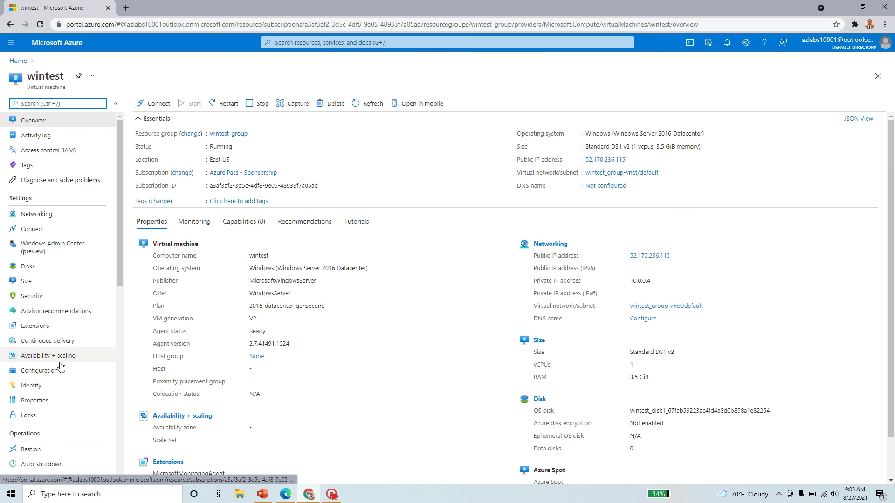
scroll(148, 392, down, 1)
scroll(103, 378, down, 2)
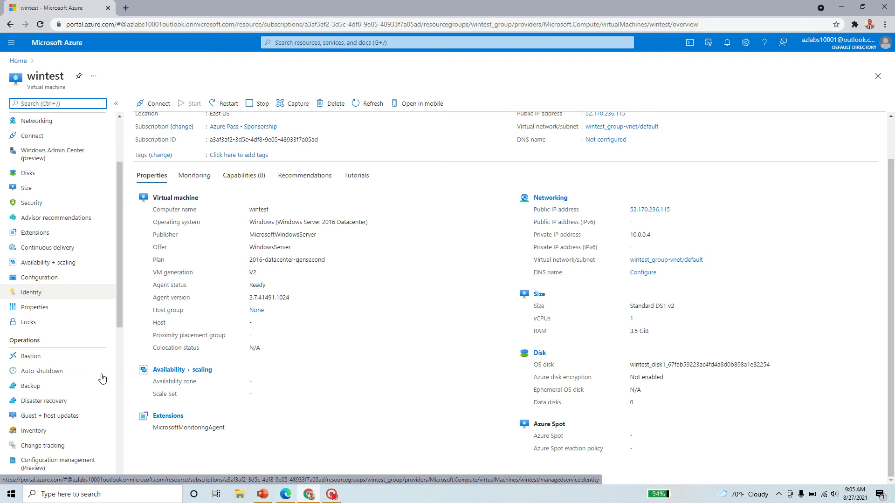
click(75, 435)
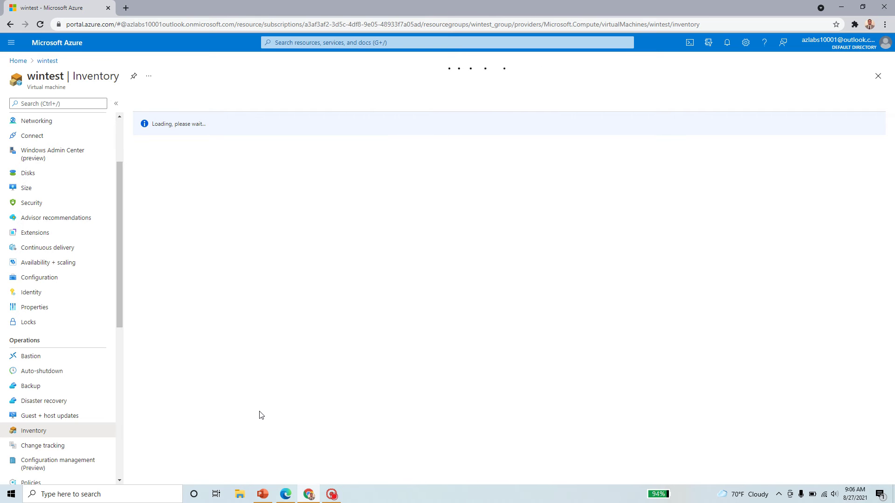
scroll(112, 427, down, 2)
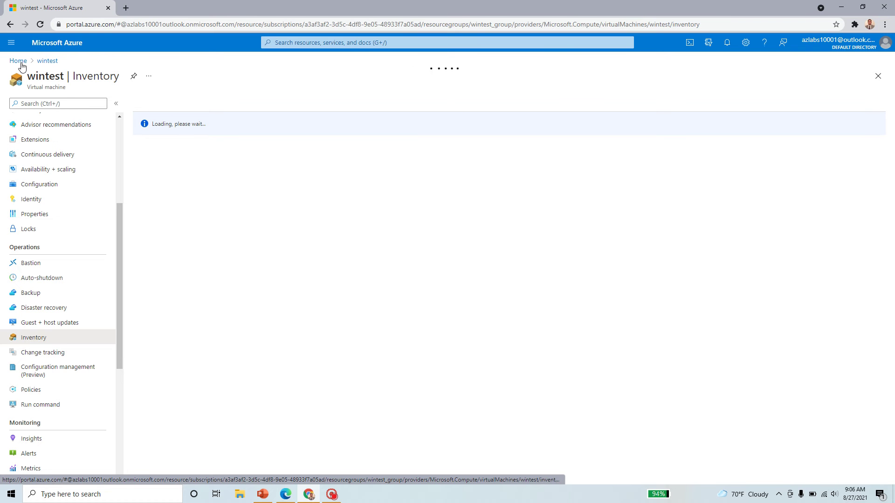
Go through the Automation Accounts list to the Virtual machines list and check the location of both machines
click(293, 43)
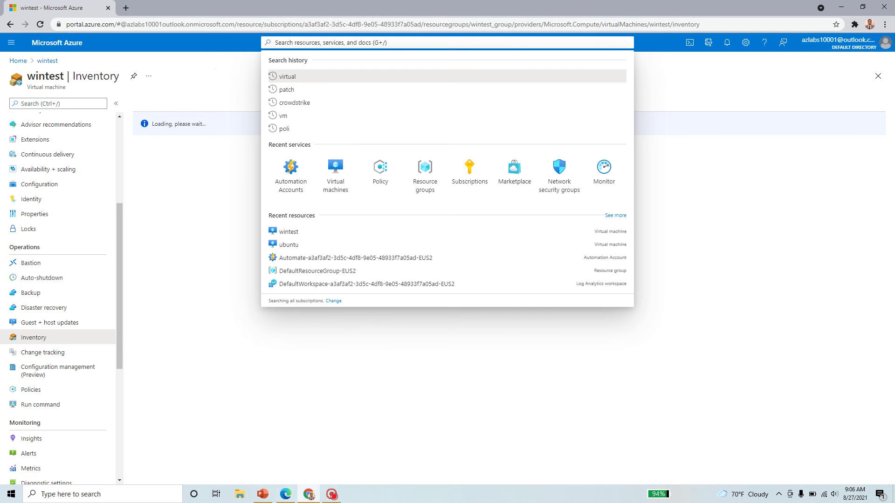
click(294, 175)
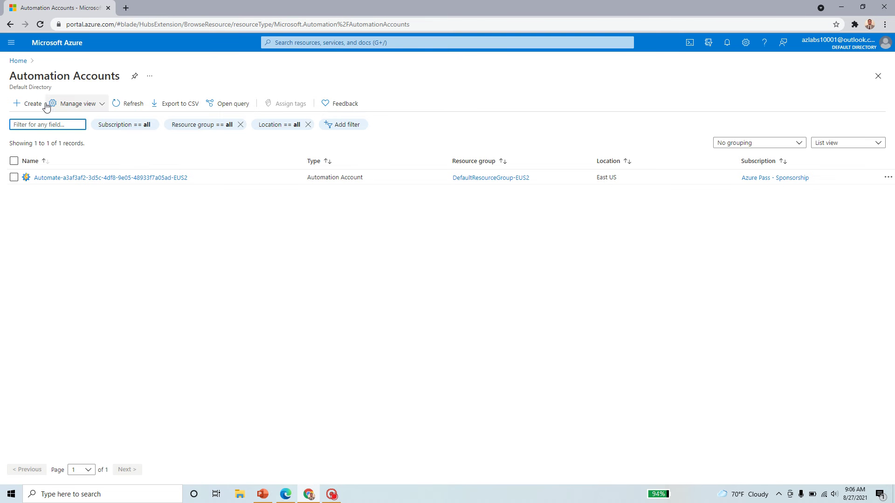
click(326, 42)
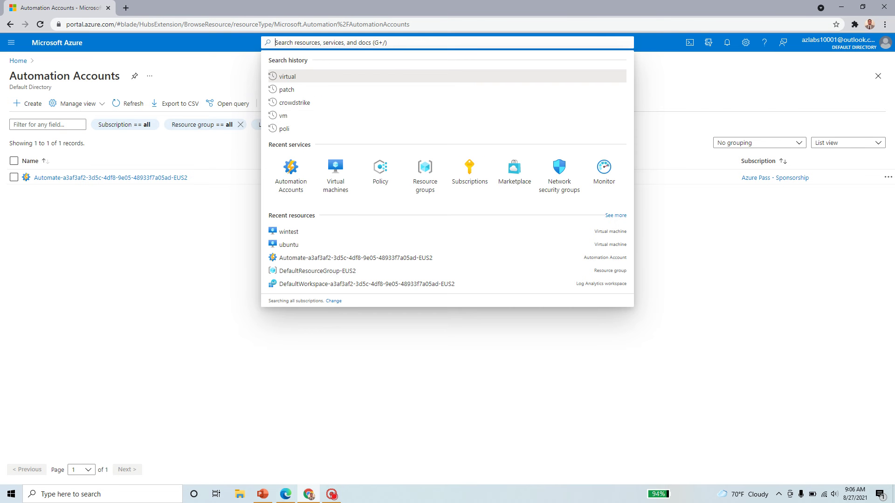
click(342, 189)
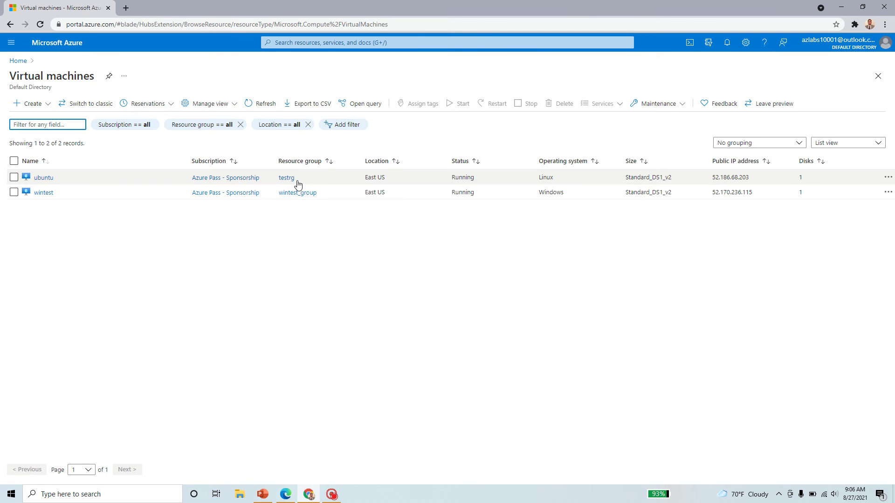
drag(361, 180, 390, 192)
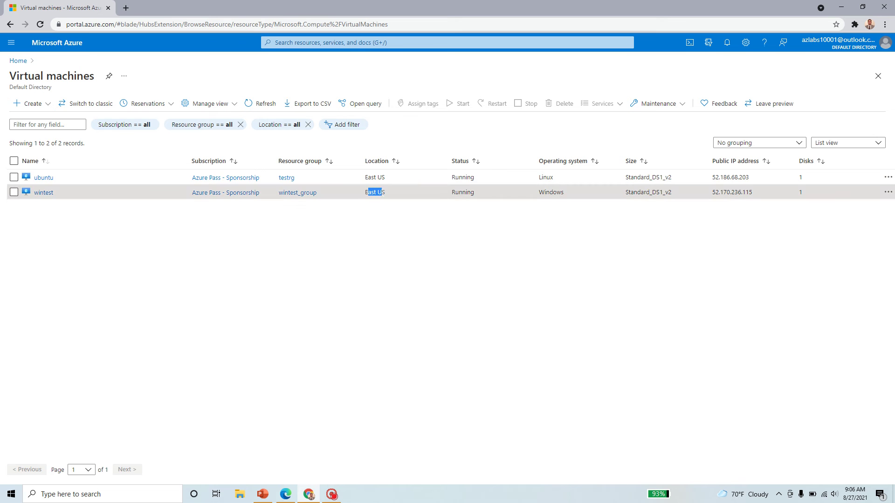
Return to the Automation Accounts list from the portal home and check the automation account's location
click(18, 60)
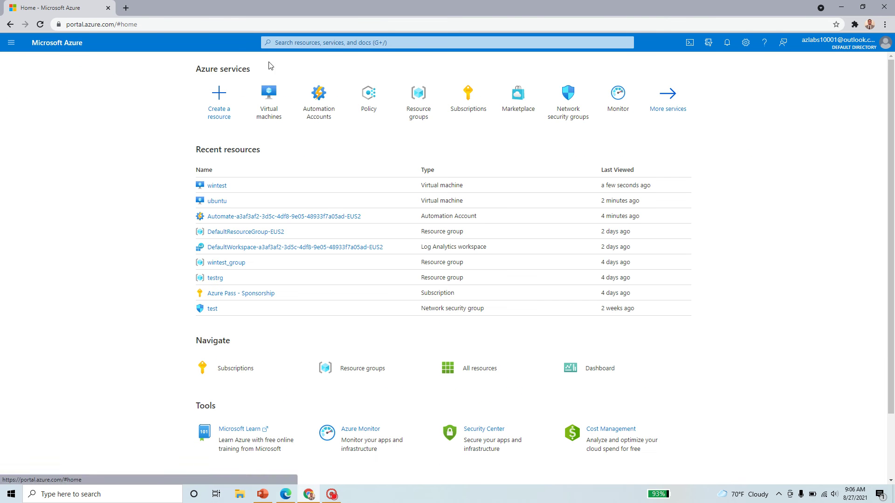
click(326, 108)
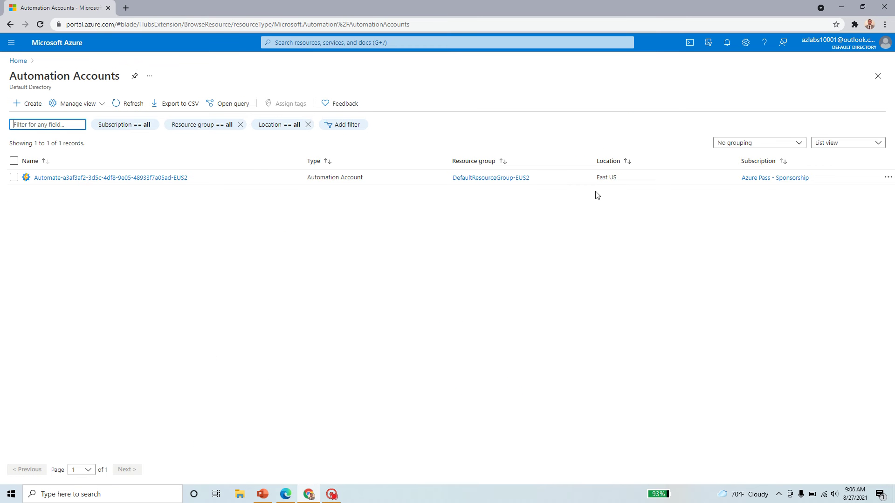
drag(596, 181, 617, 177)
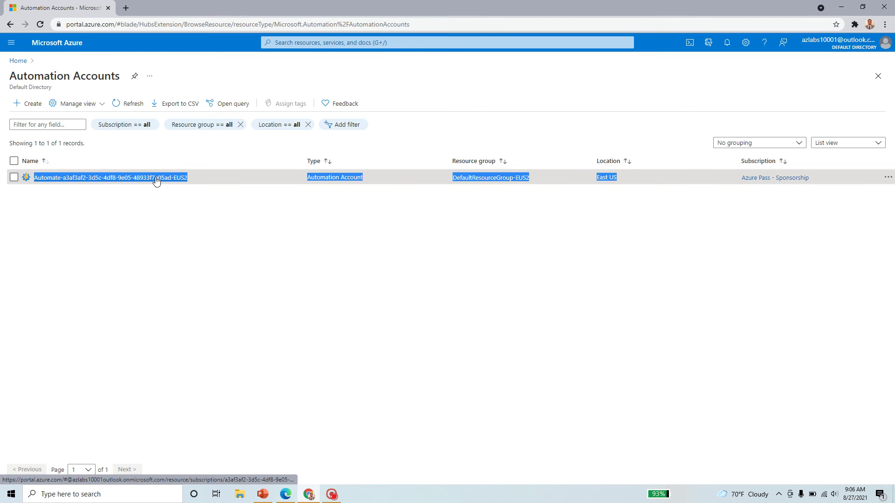
click(238, 280)
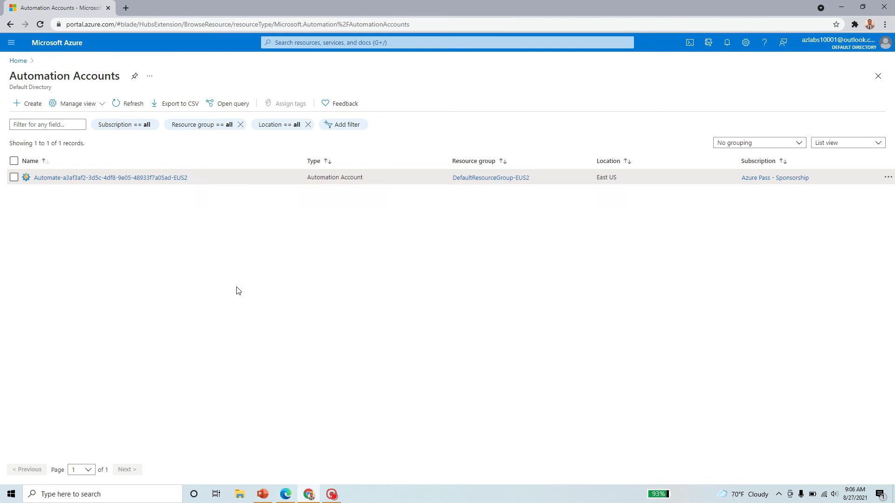
Open the automation account's Update management page and read its heading and introductory description
click(82, 179)
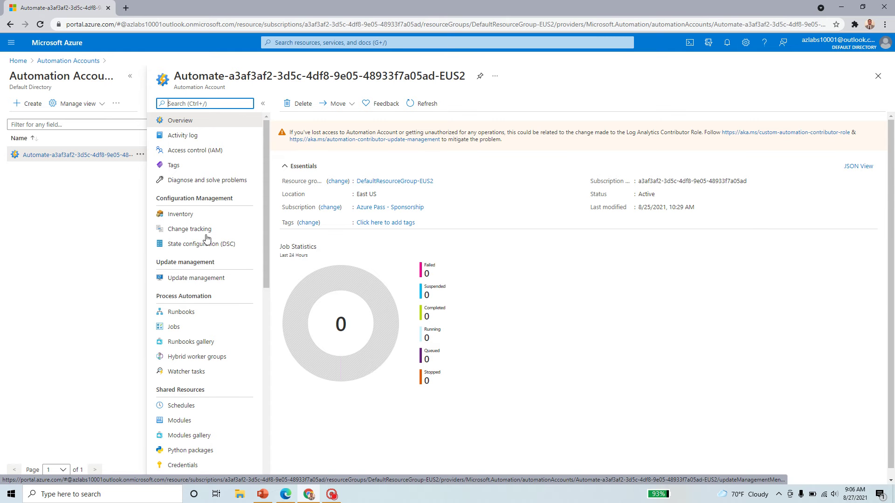
click(213, 284)
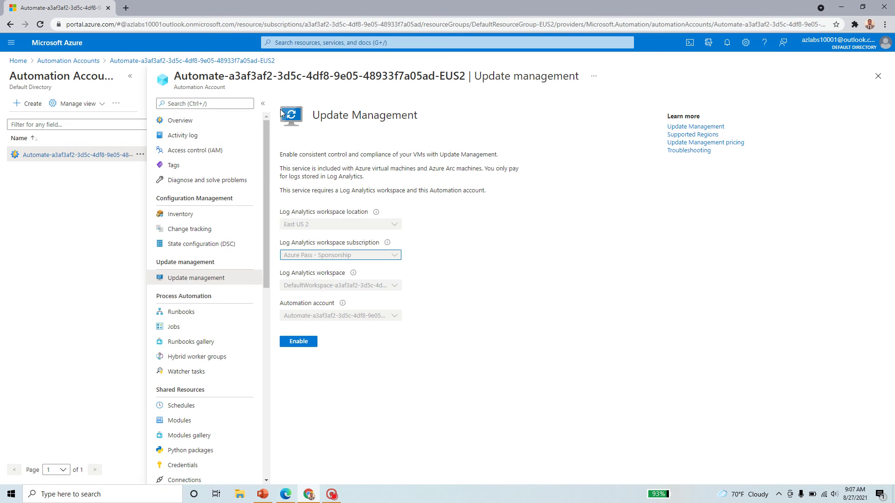
drag(281, 109, 416, 131)
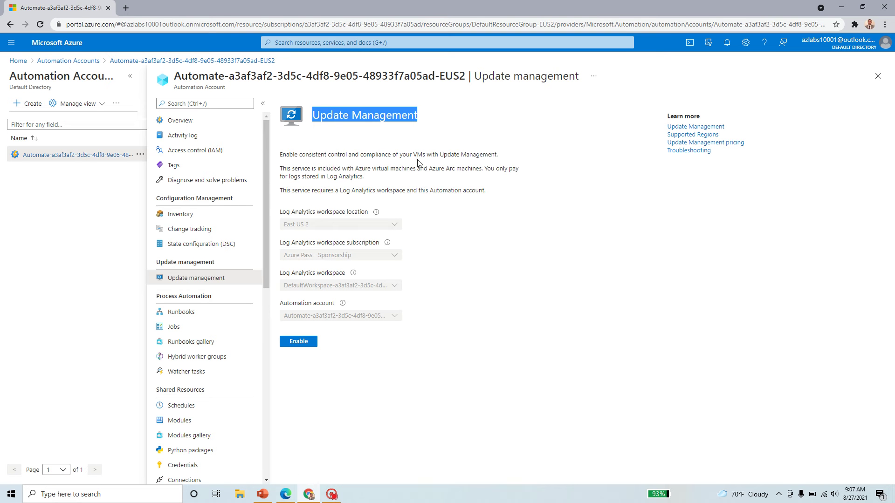
drag(498, 155, 277, 156)
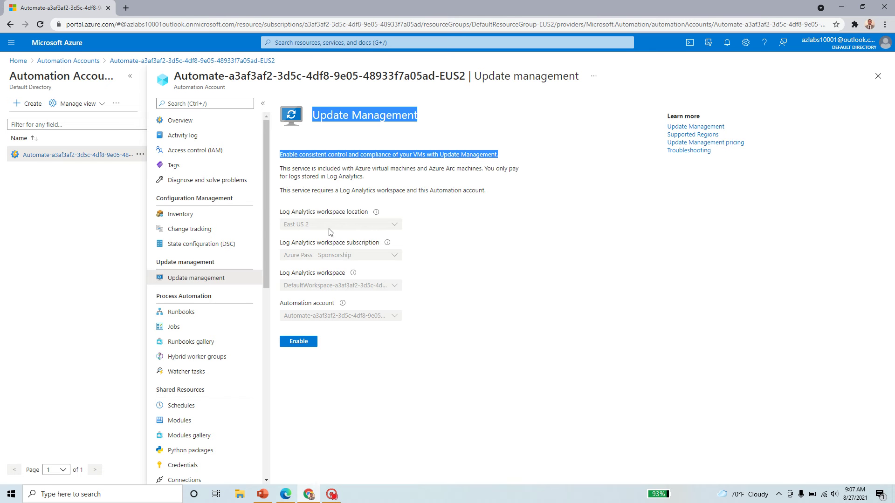
Enable Update Management for the automation account with its preset East US 2 workspace, reopening the page and submitting the request again
click(301, 343)
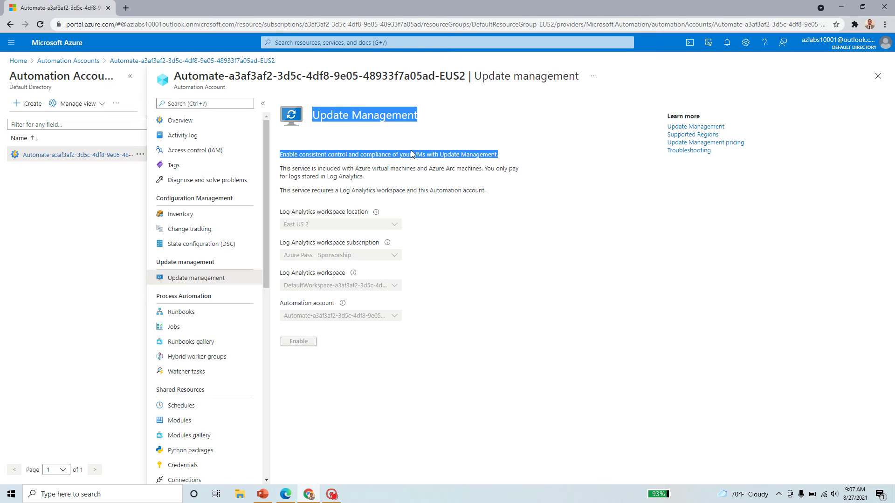
click(254, 61)
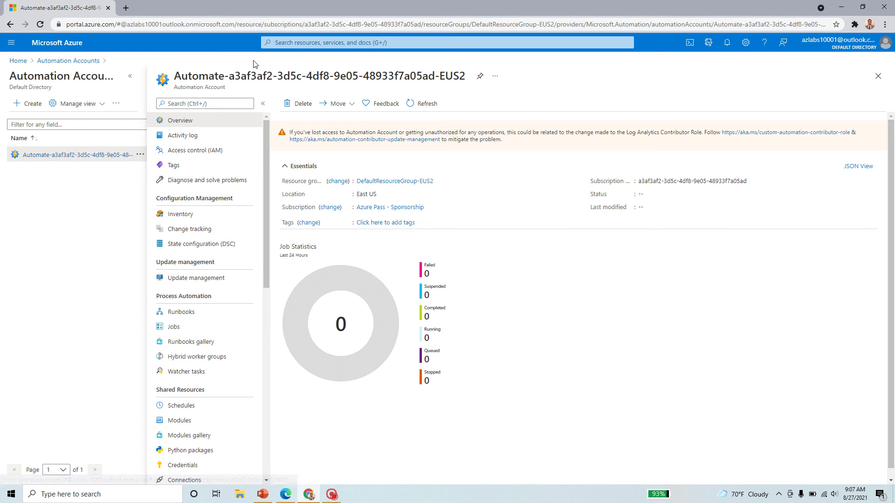
click(203, 280)
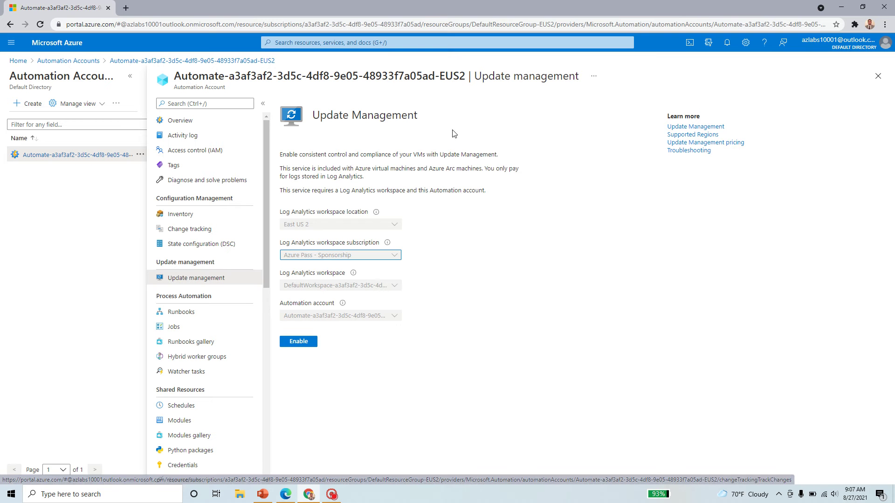
click(306, 341)
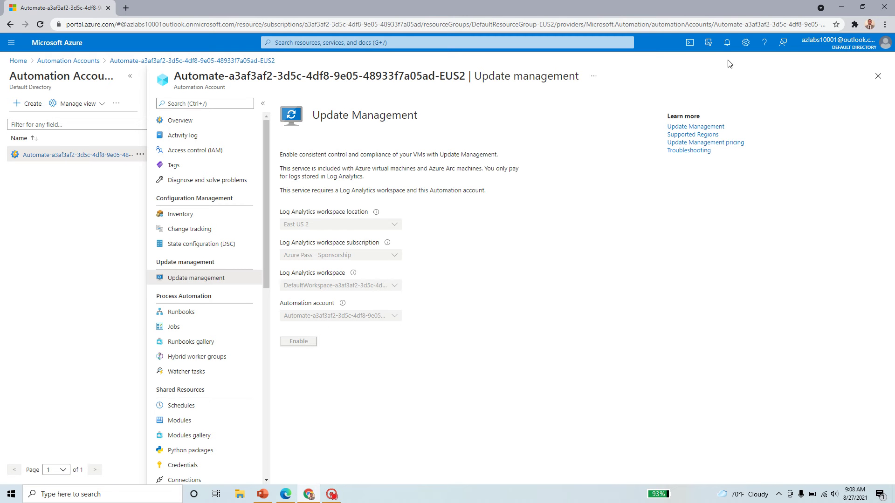
Check the portal notifications and the Update management page's banner for the installation status
click(727, 43)
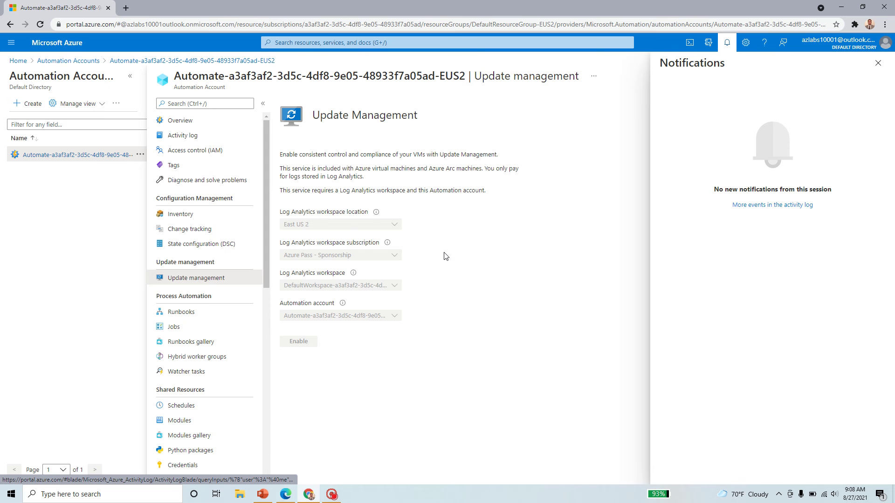
mouse_move(331, 493)
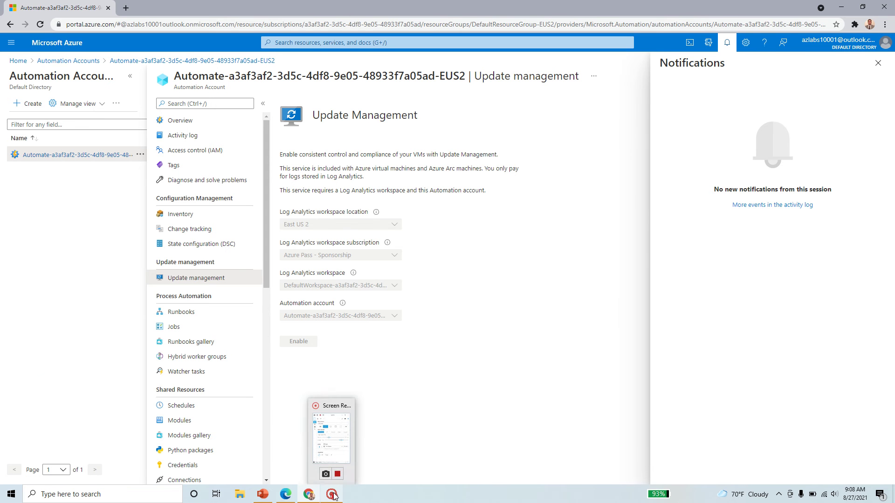
click(338, 455)
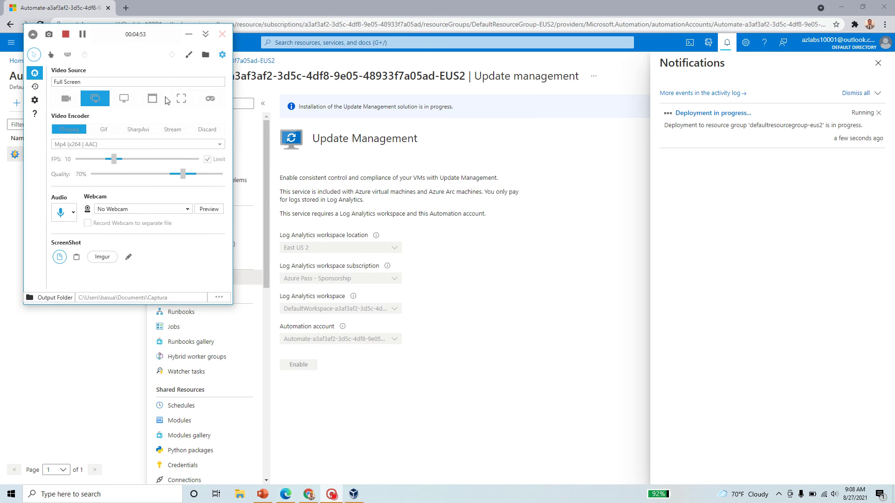
click(188, 34)
drag(300, 107, 390, 117)
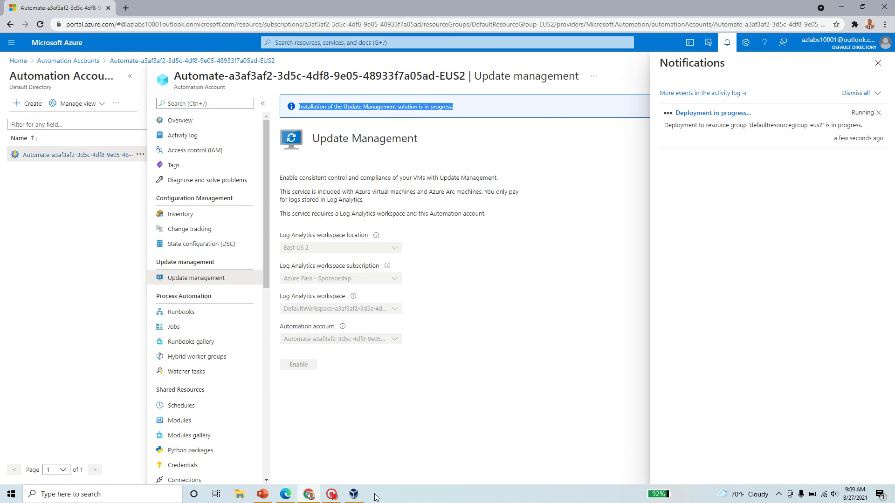
mouse_move(335, 498)
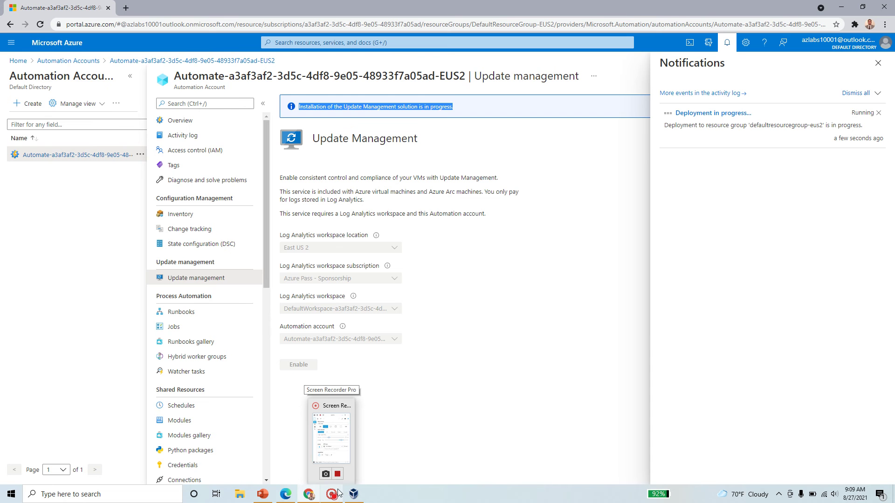
click(337, 496)
click(83, 37)
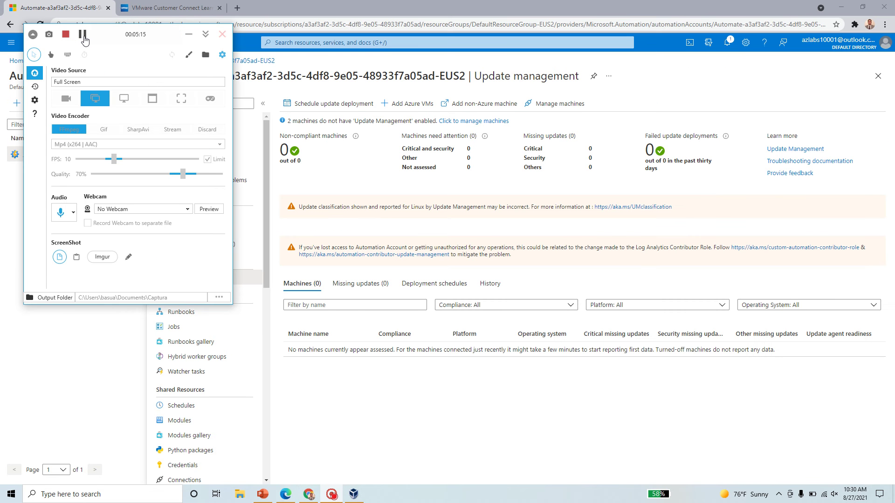
click(189, 34)
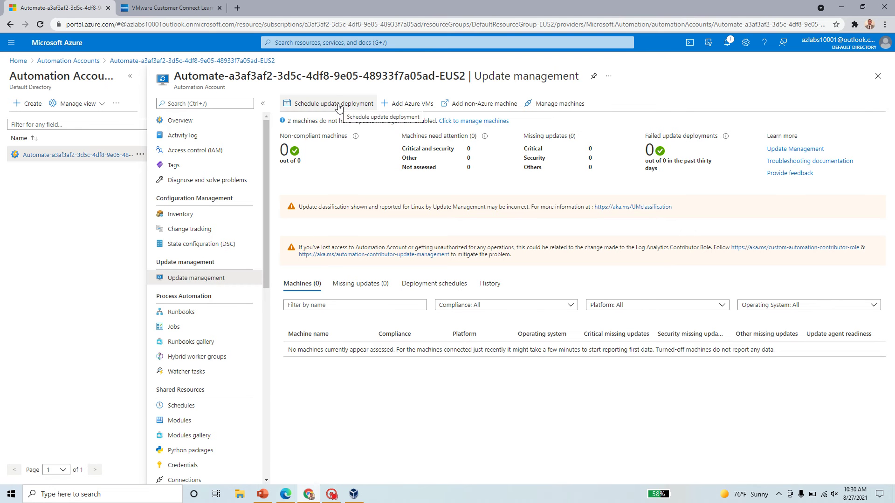
Reopen the Update management page and read its notice about machines without Update Management and the message in the machine list
click(191, 243)
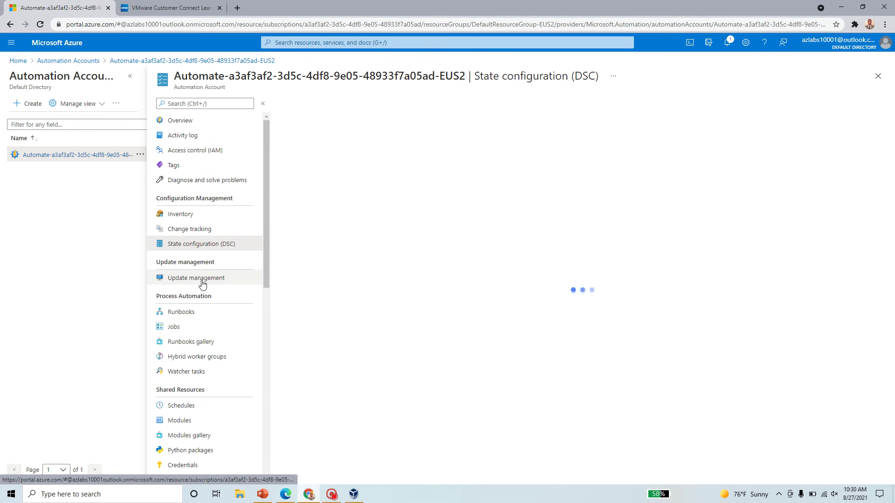
click(211, 279)
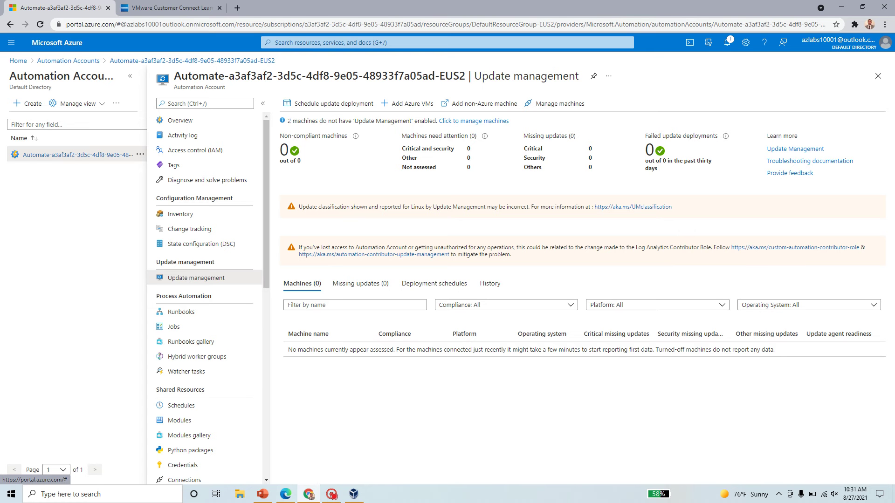
drag(289, 123, 436, 122)
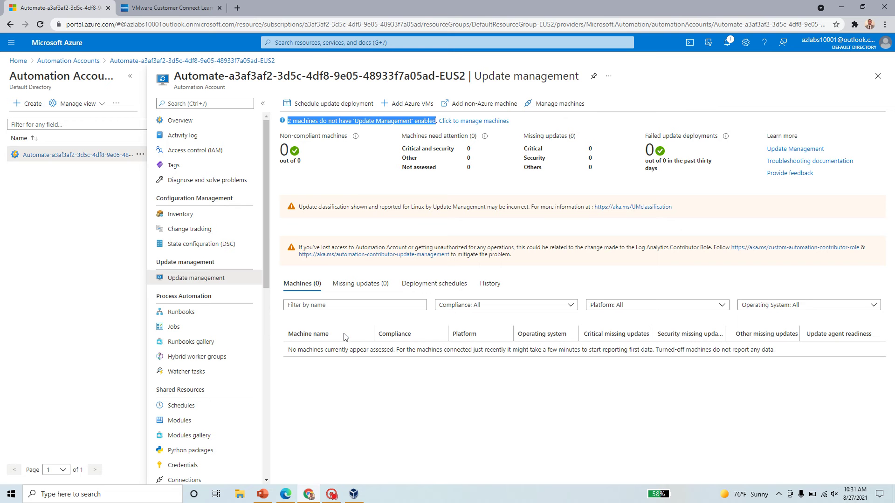
drag(287, 352, 778, 351)
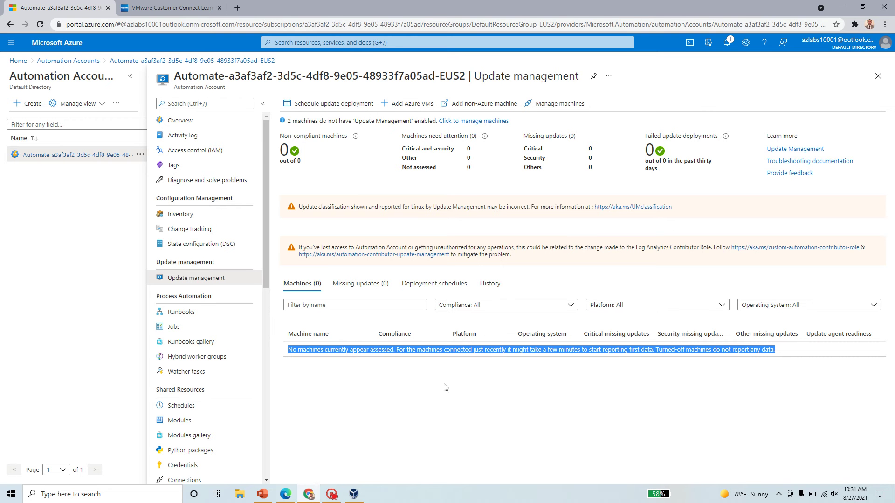
Start a new update deployment named Windows_first_week with Windows as the operating system
click(342, 104)
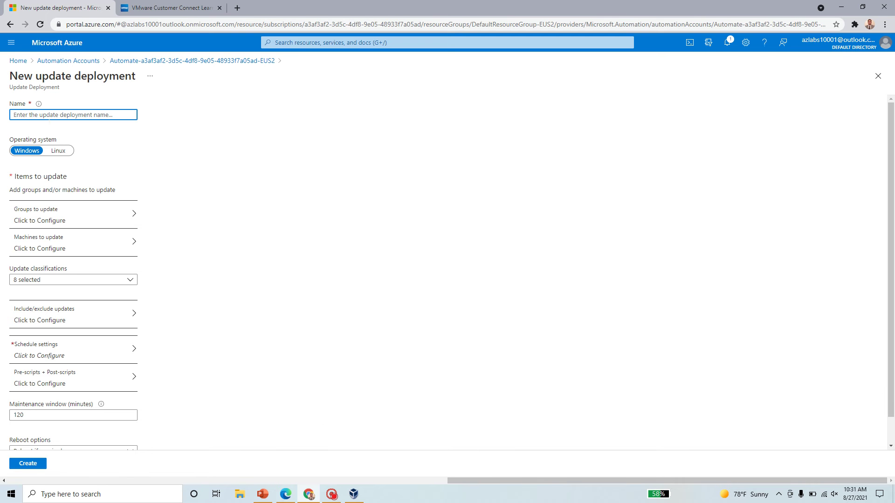
text(Windows_first_week)
click(65, 154)
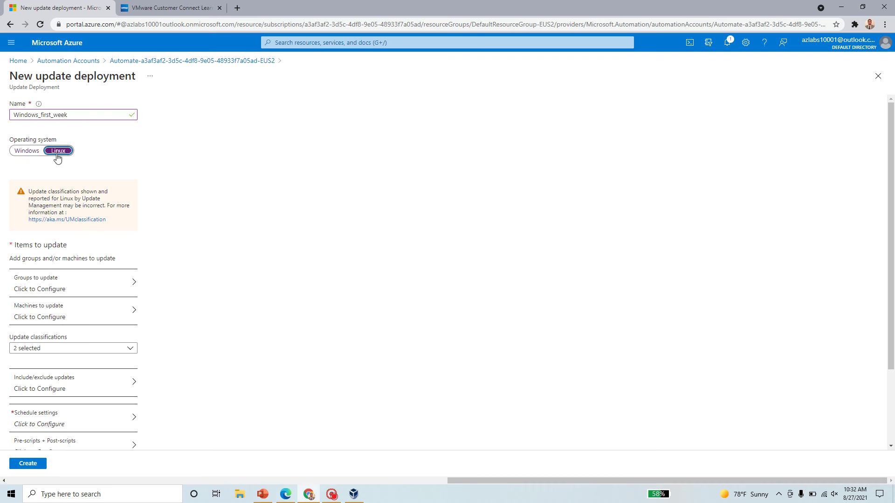
click(27, 152)
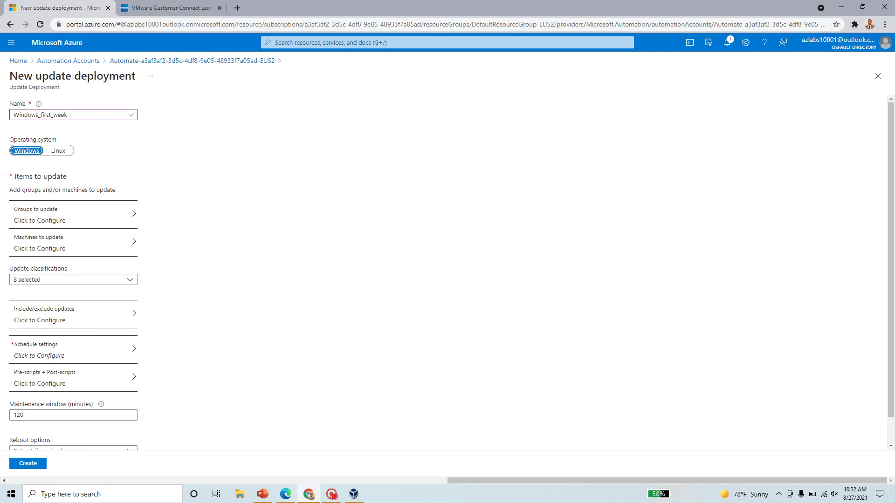
Open the deployment's group selection and choose the Azure Pass - Sponsorship subscription for the Azure group
click(103, 213)
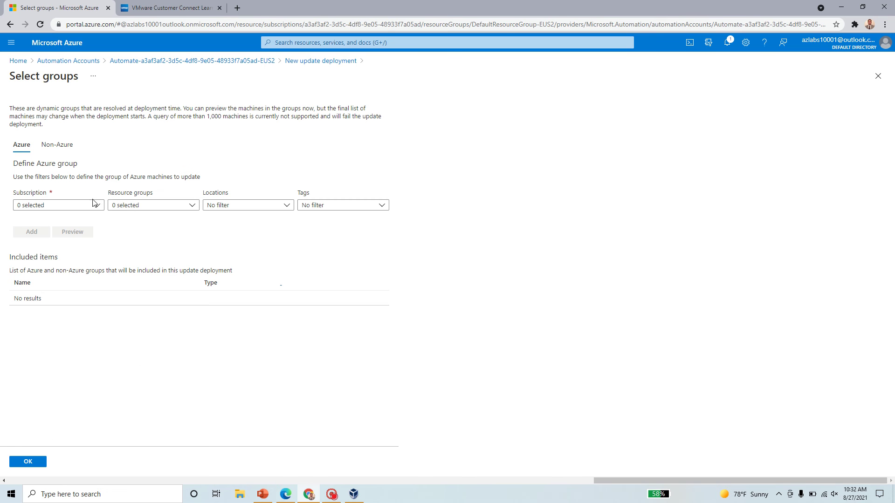
click(96, 207)
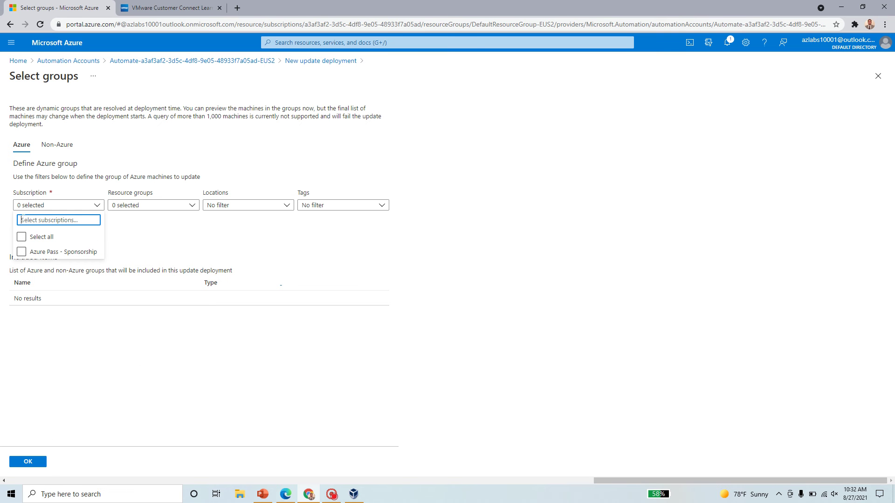
click(22, 252)
click(22, 252)
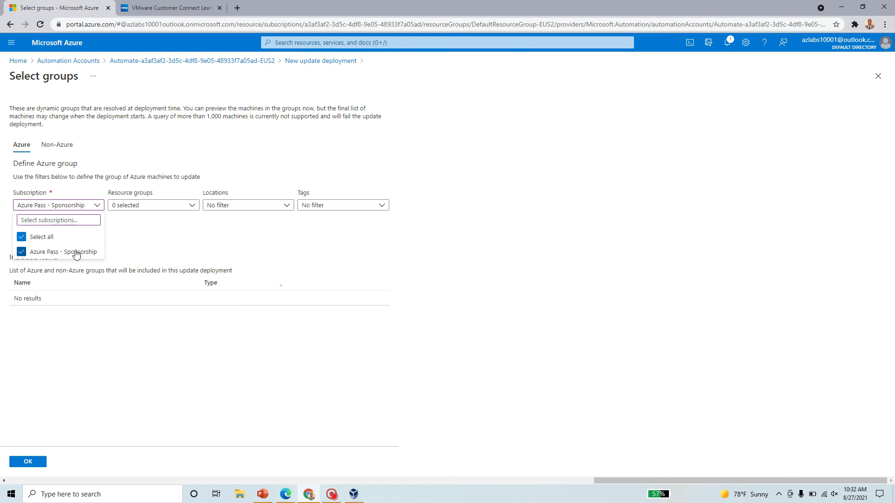
click(287, 252)
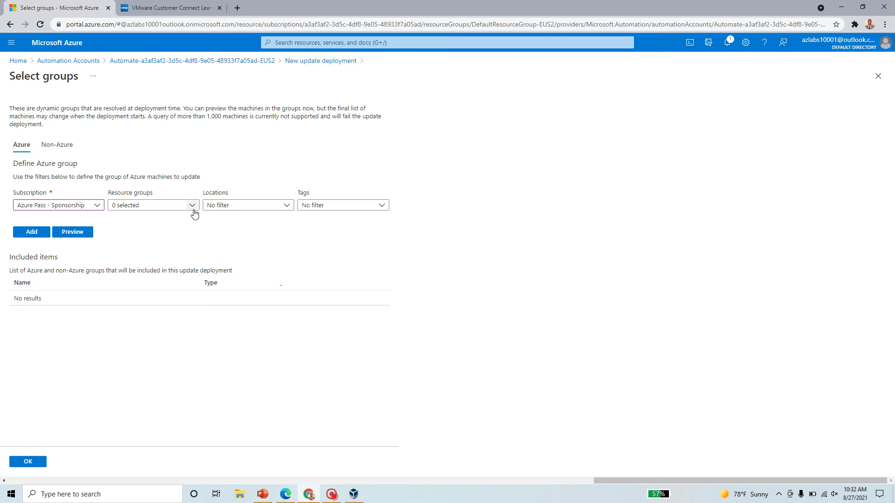
Select all resource groups for the Azure group and clear that selection again
click(197, 208)
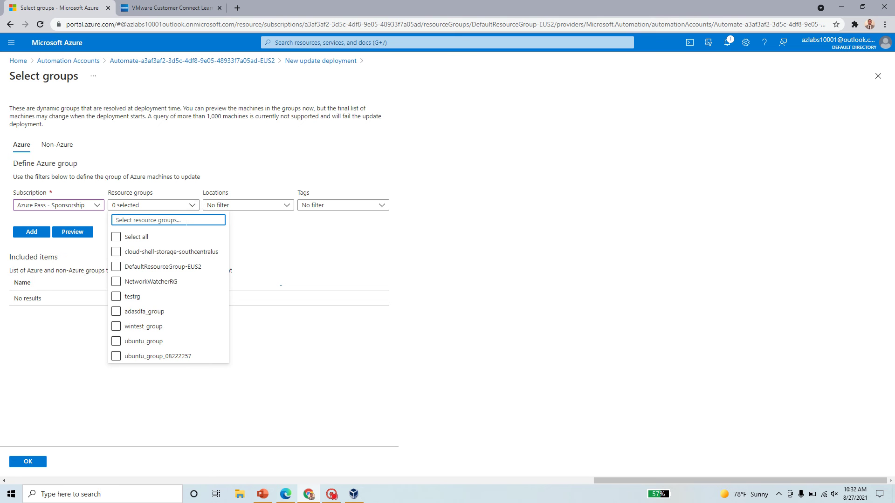
click(150, 344)
click(116, 238)
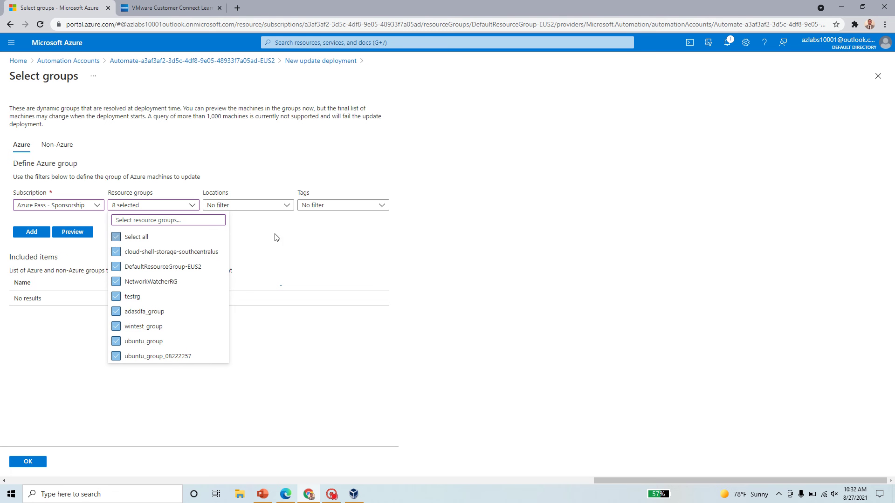
click(536, 219)
click(191, 205)
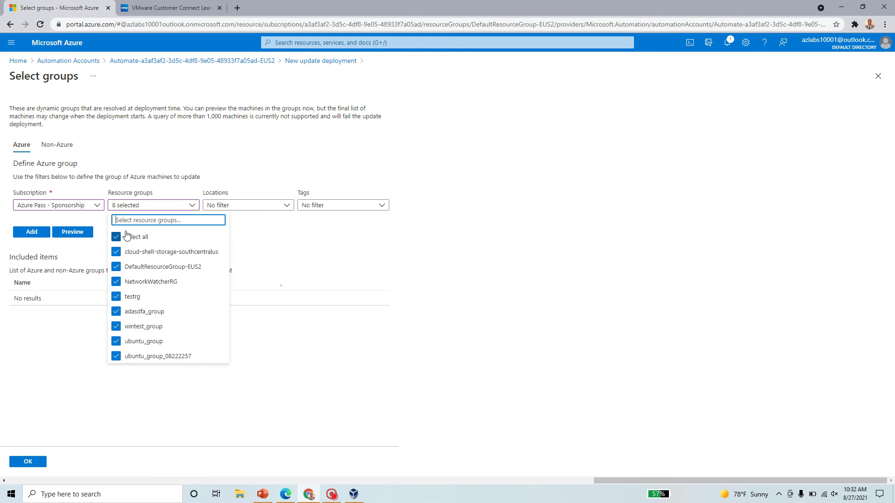
click(116, 237)
click(268, 167)
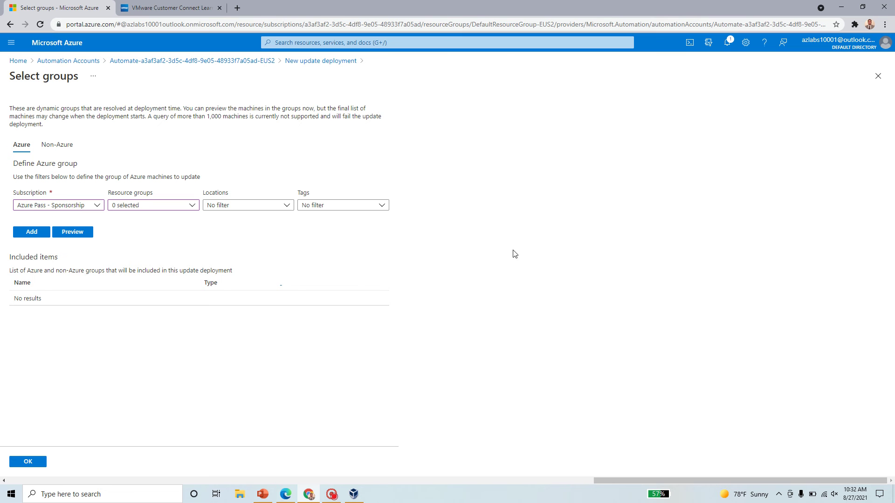
Review the location and tag filter options of the Azure group without choosing any
click(287, 207)
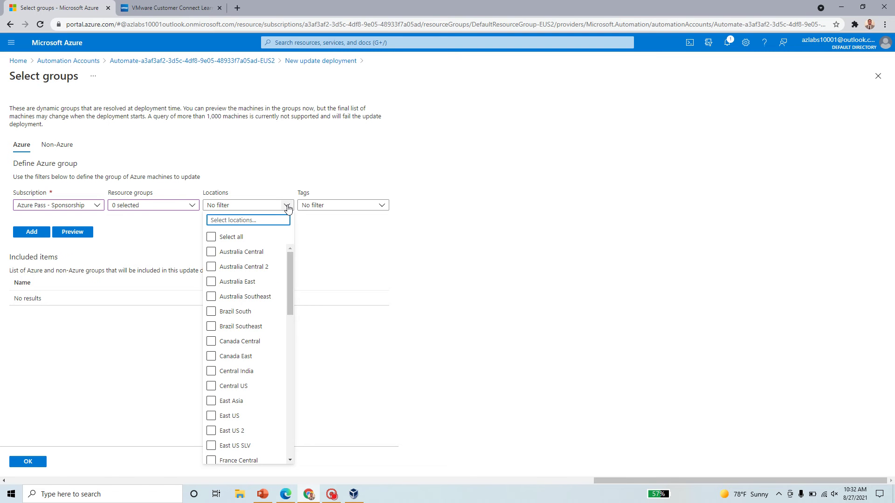
click(317, 164)
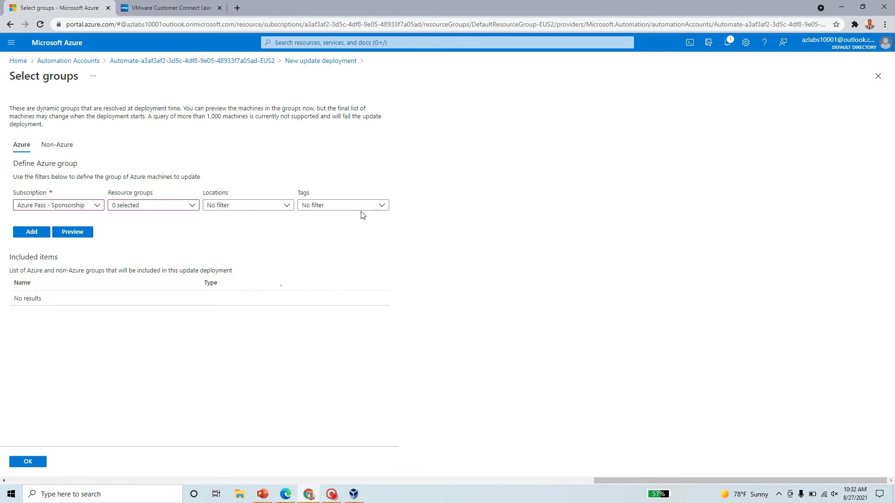
click(378, 208)
click(378, 208)
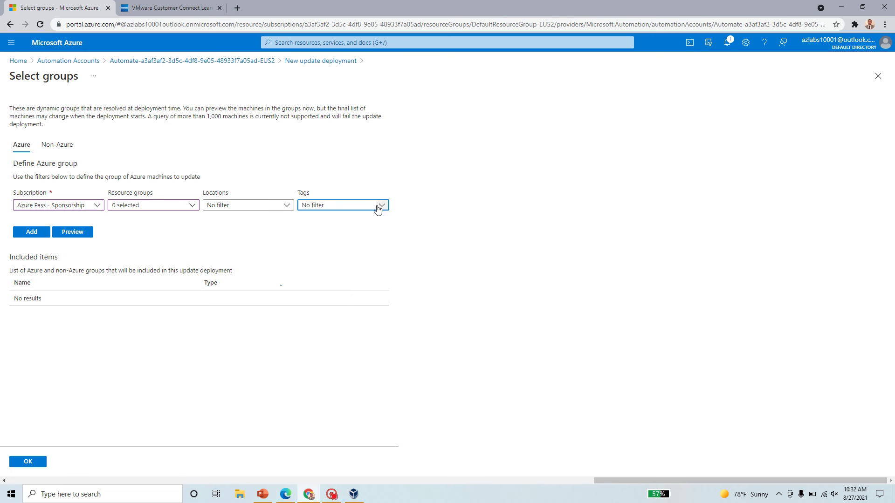
click(538, 189)
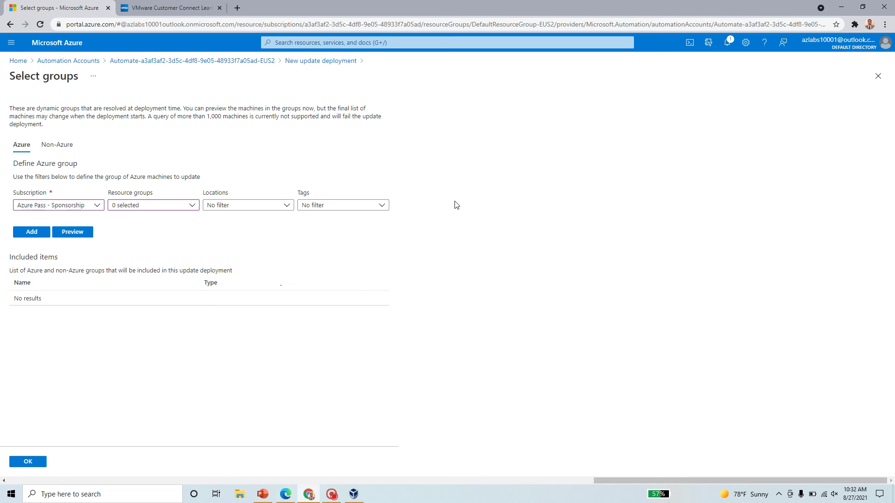
Add the subscription-based Azure group to the included items and confirm the group selection
click(33, 233)
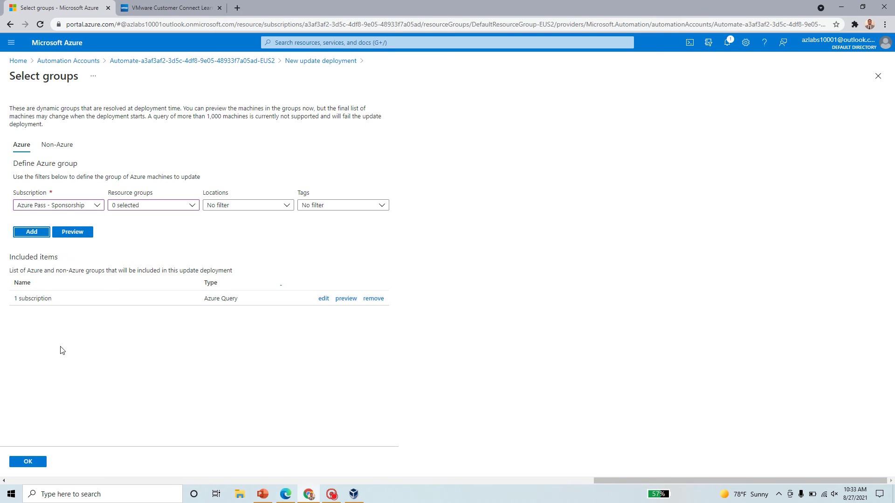
drag(14, 299, 242, 303)
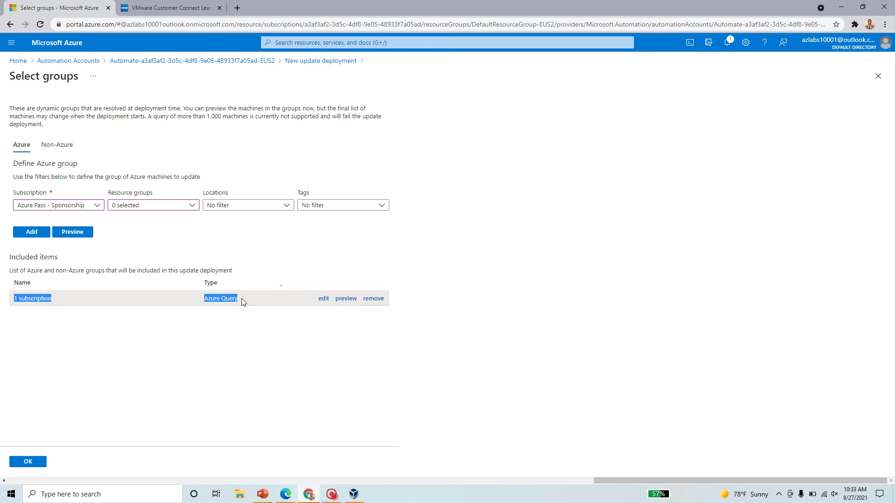
click(28, 462)
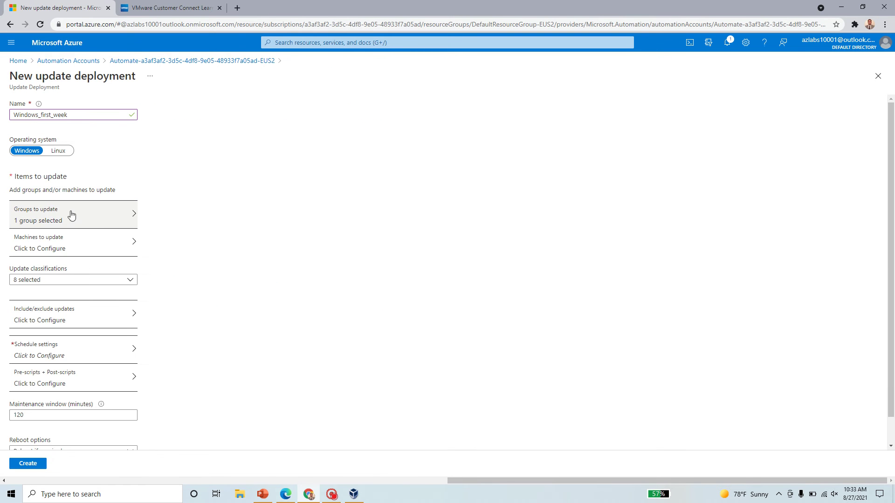
Review the saved searches, machines and imported groups offered under machines to update without adding any
scroll(296, 276, down, 1)
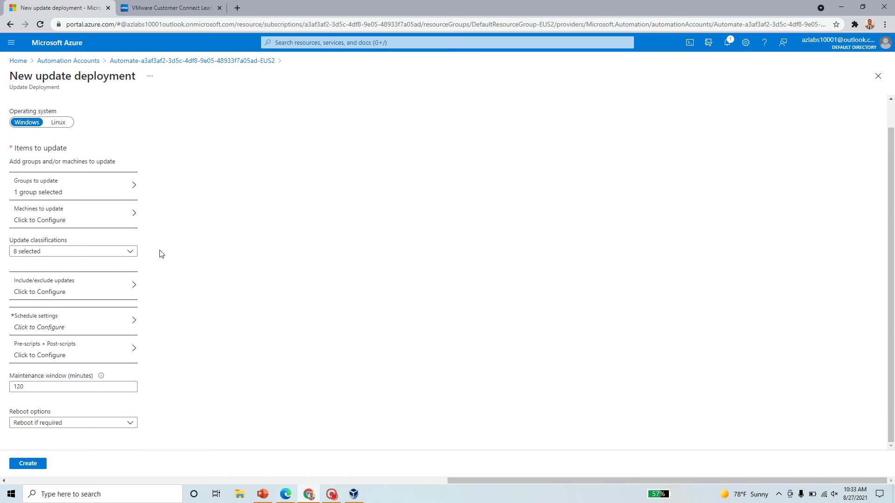
click(97, 220)
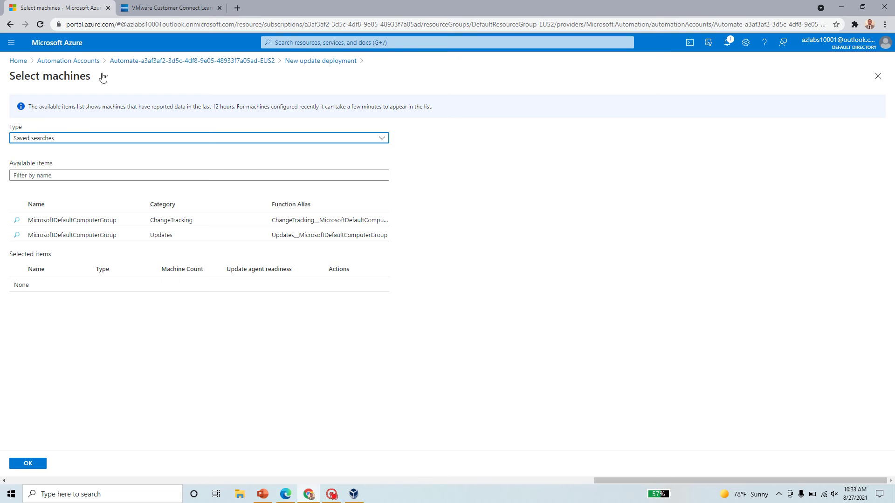
click(67, 139)
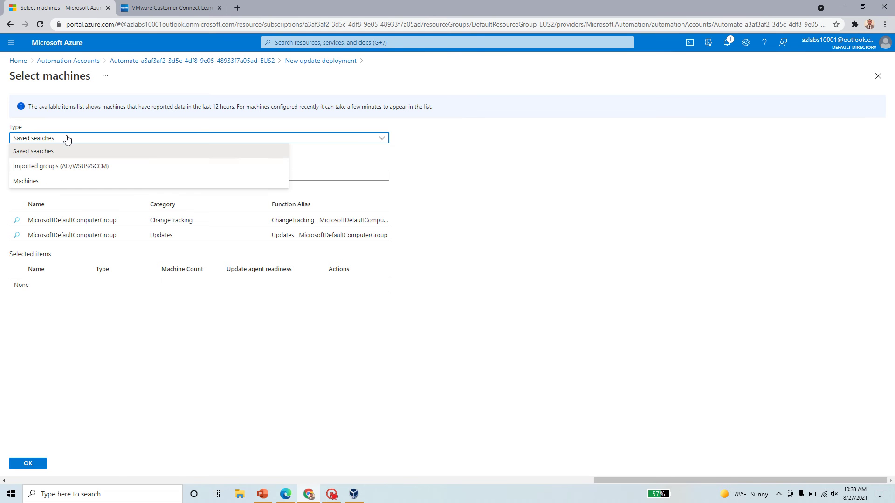
click(61, 181)
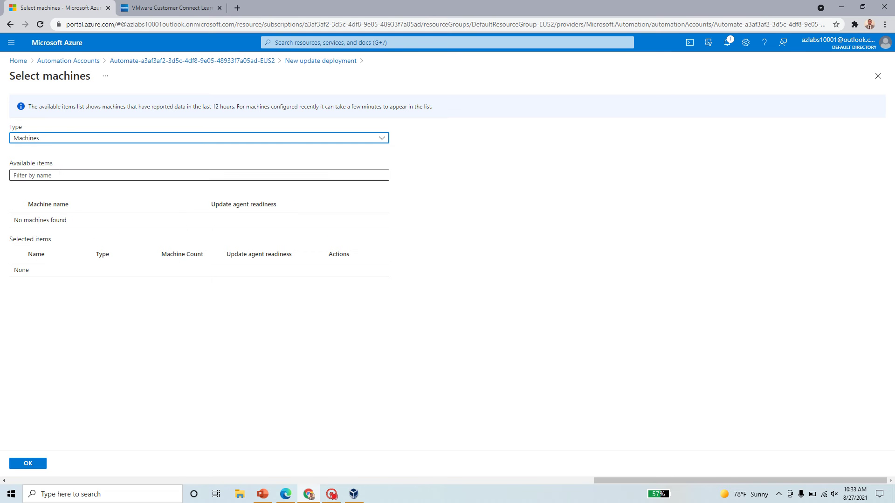
click(72, 139)
click(65, 167)
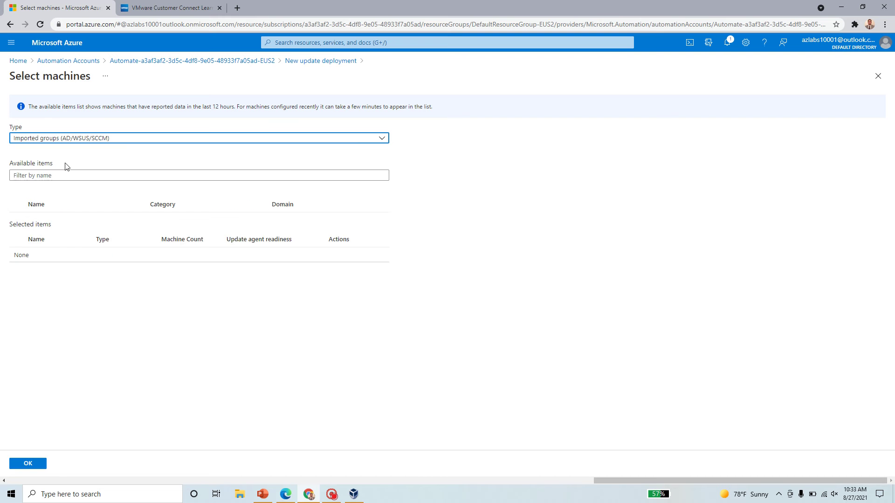
click(35, 465)
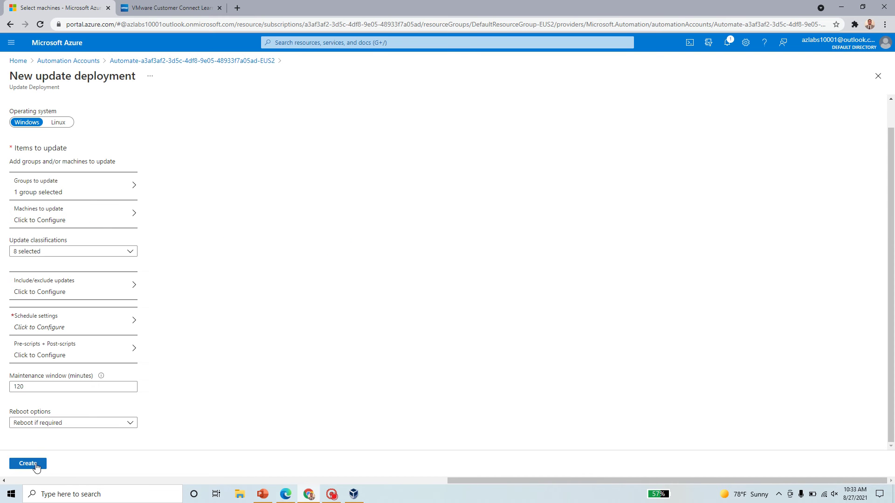
click(97, 220)
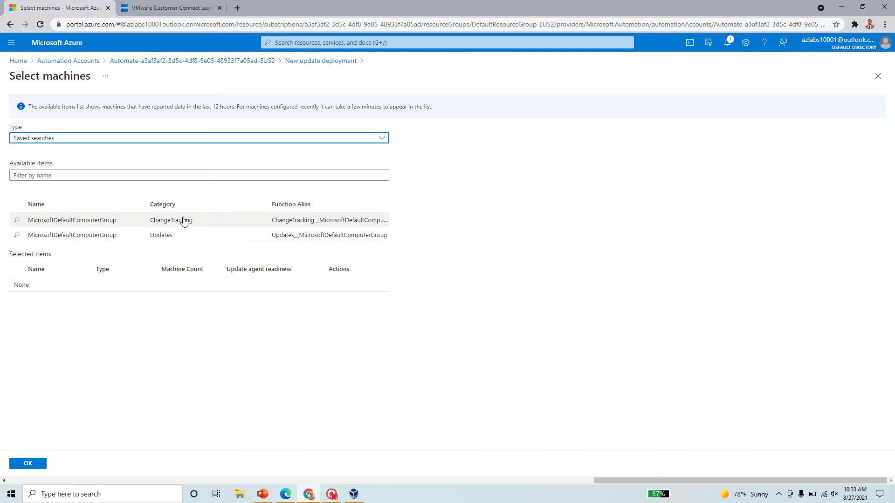
click(36, 466)
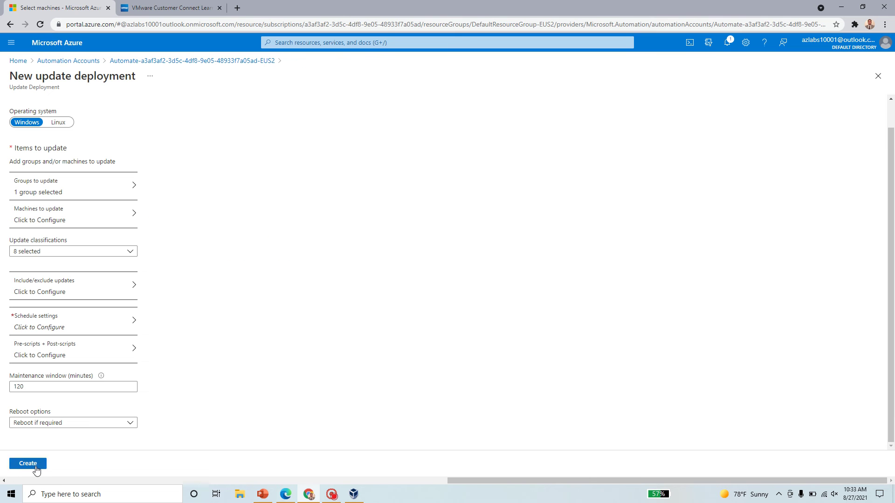
Review the include and exclude KB ID lists for the deployment and leave them without entering any
click(93, 288)
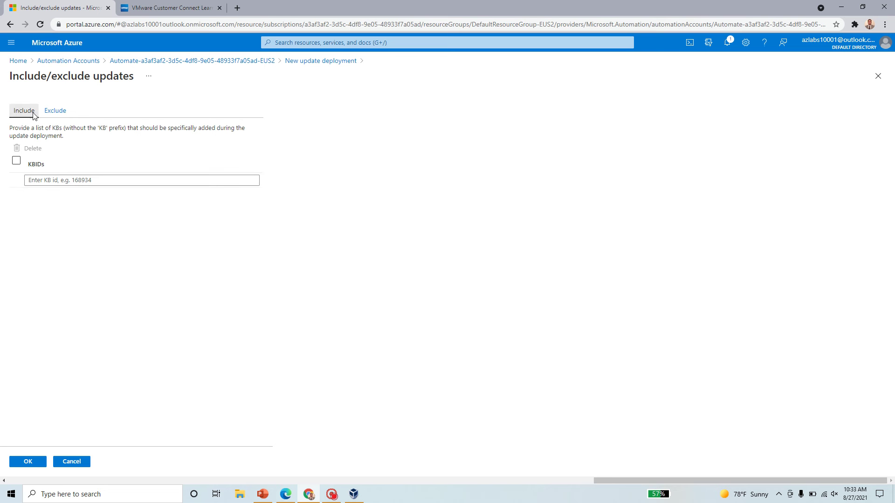
click(57, 116)
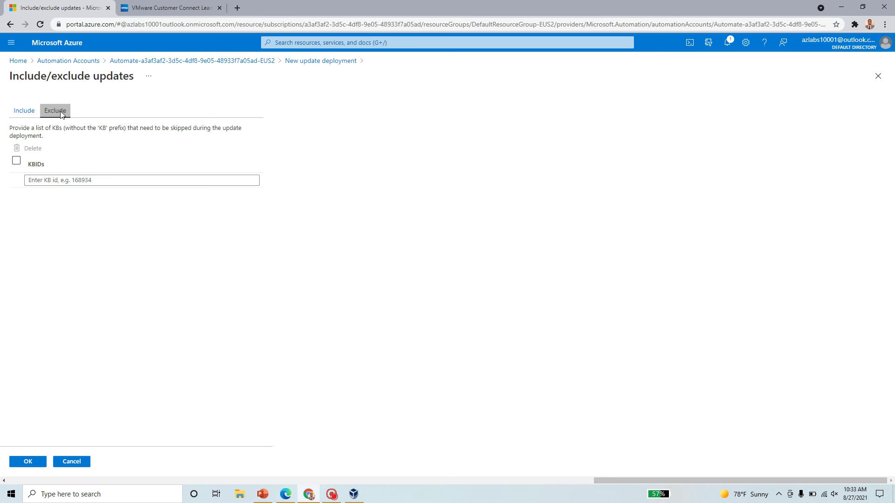
click(110, 182)
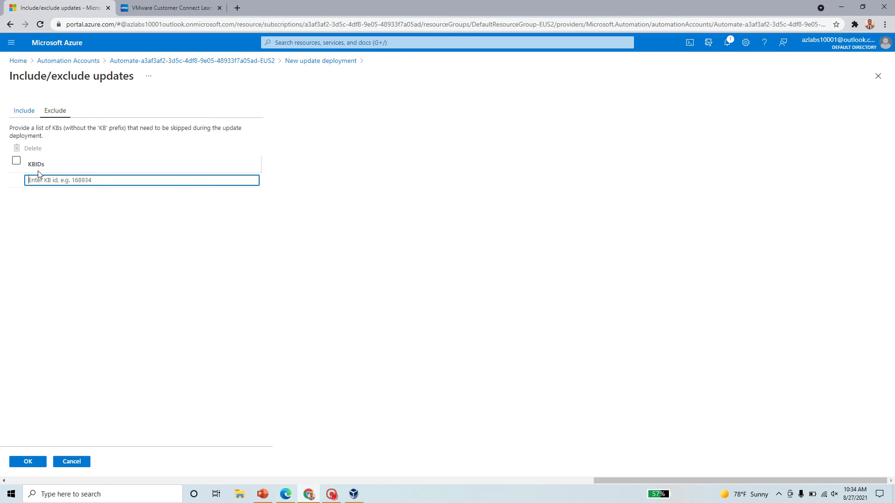
click(76, 463)
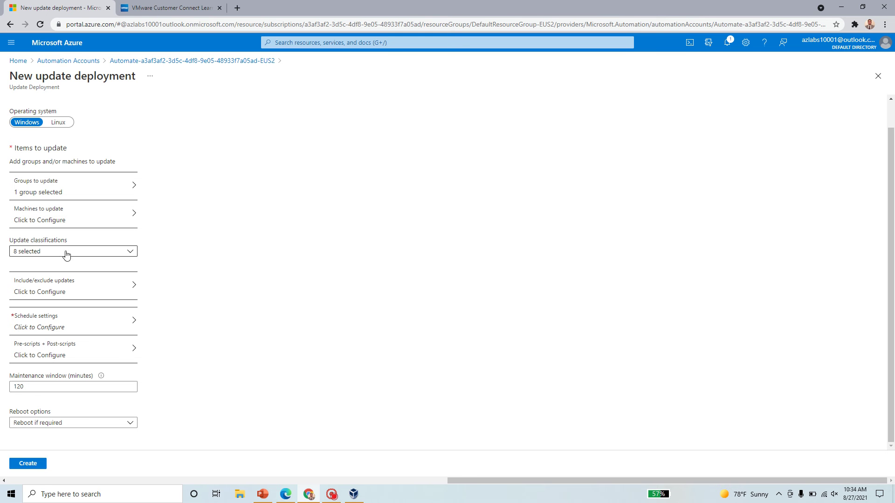
Limit the update classifications to Critical updates, Security updates and Update rollups
click(103, 252)
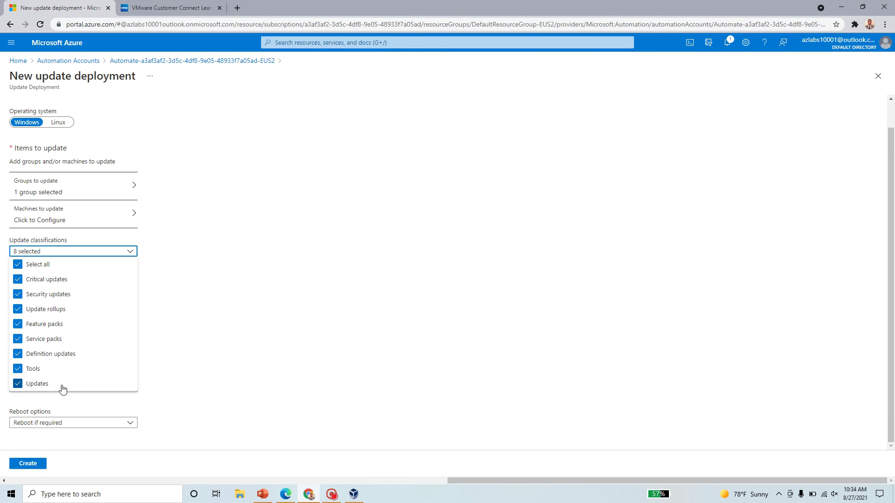
click(18, 264)
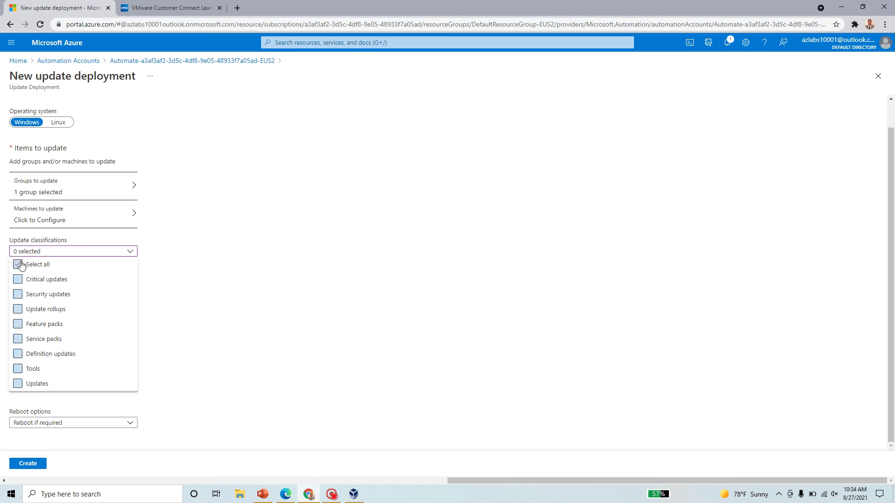
click(18, 279)
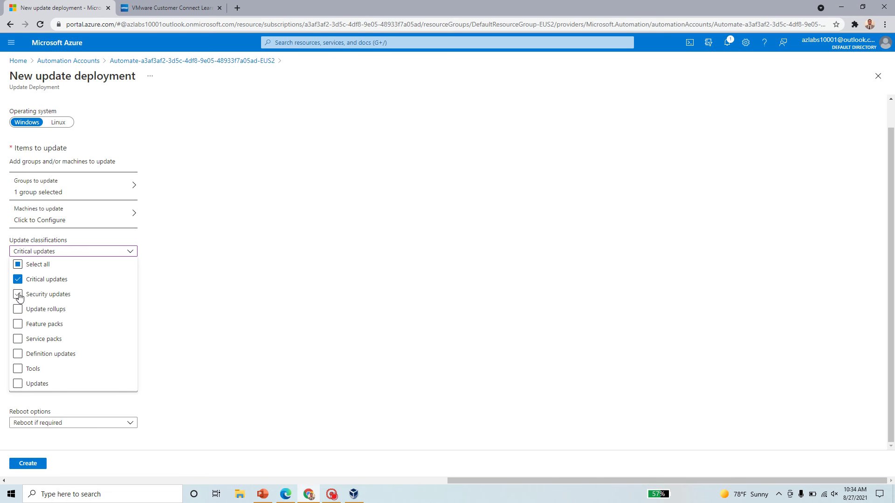
click(18, 294)
click(18, 309)
click(211, 369)
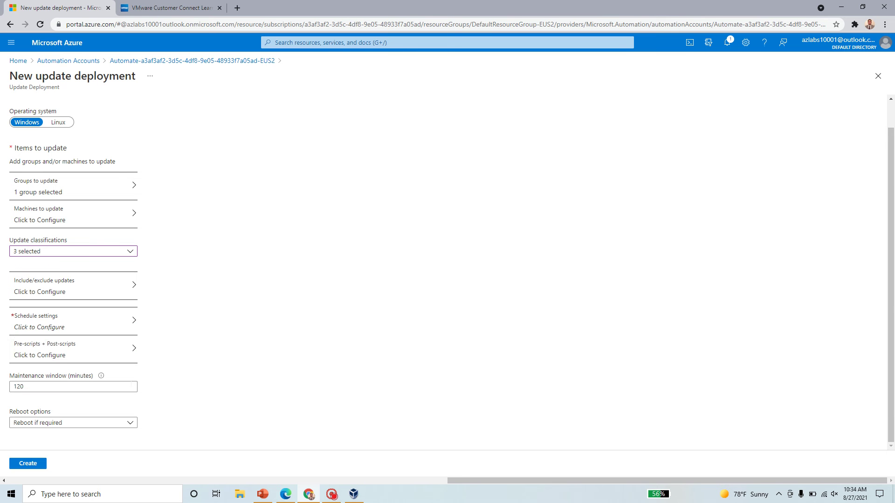
Open the deployment's schedule settings and make it recur every 1 month
click(112, 328)
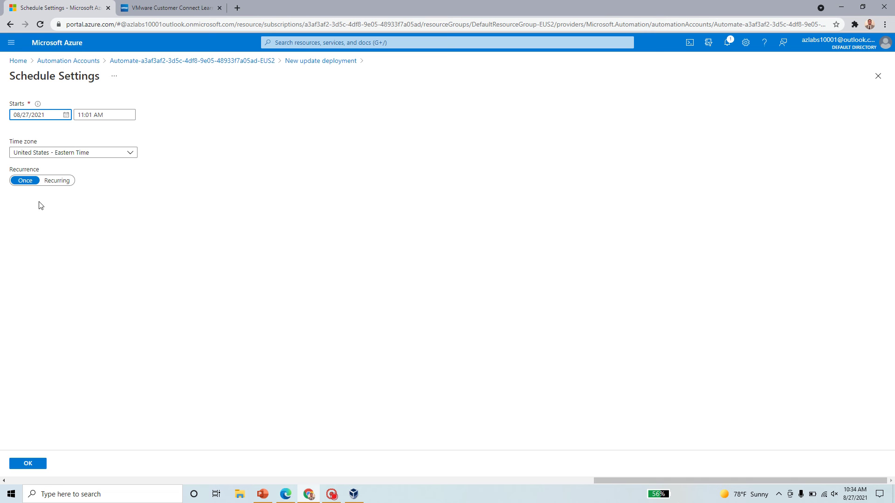
click(63, 183)
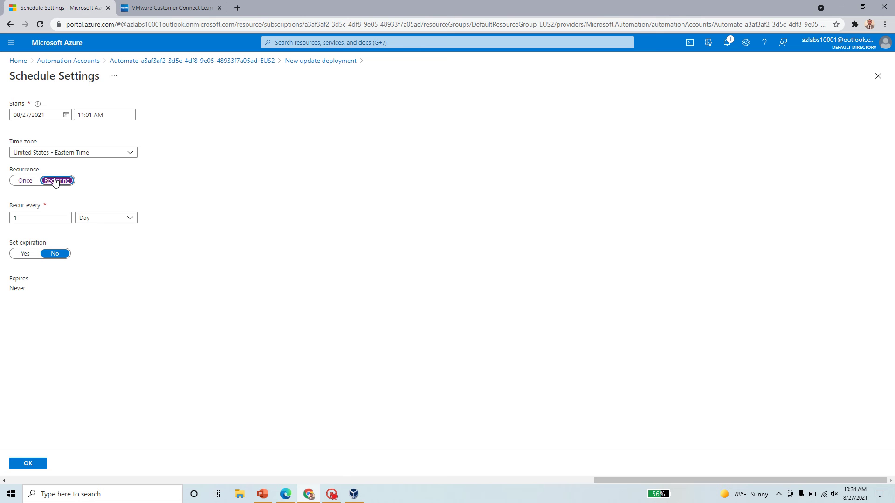
click(130, 219)
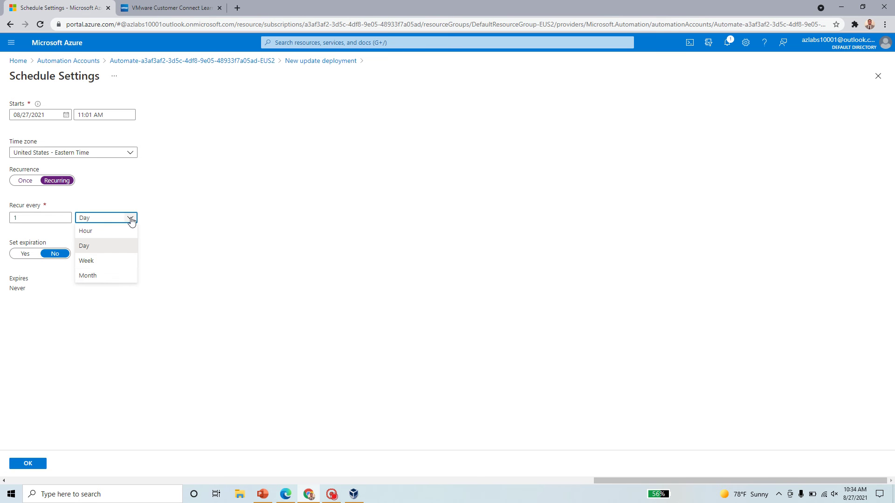
click(110, 276)
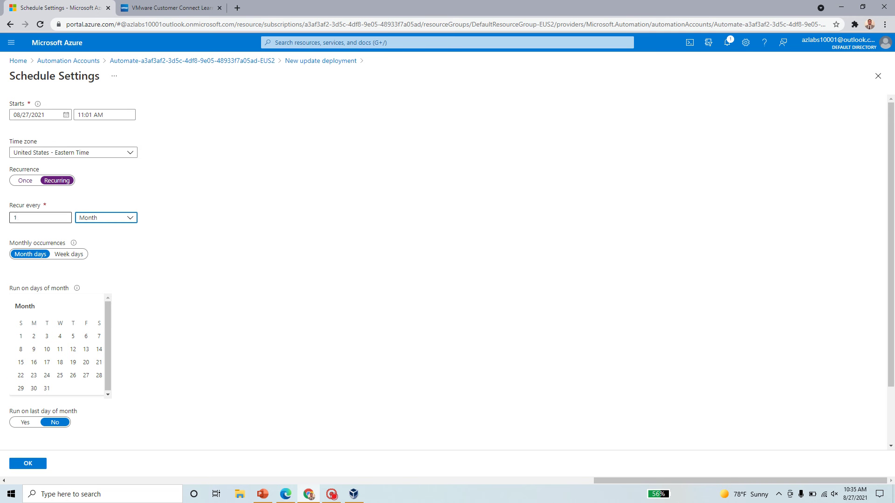
Base the monthly occurrences on week days and set them to the first Sunday
click(78, 256)
click(69, 302)
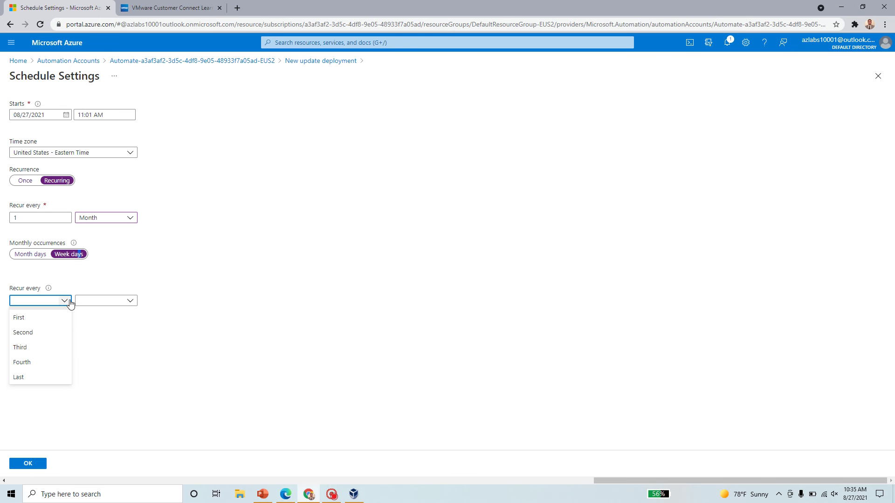
click(38, 320)
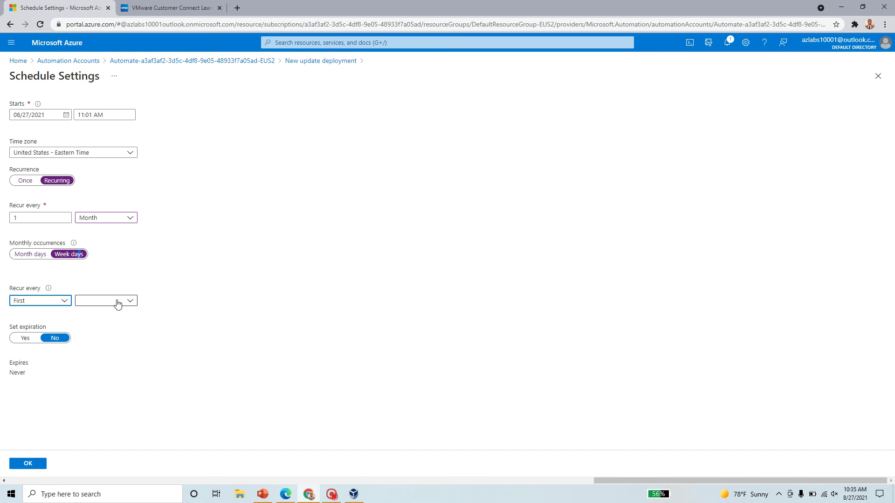
click(119, 302)
click(111, 317)
click(228, 228)
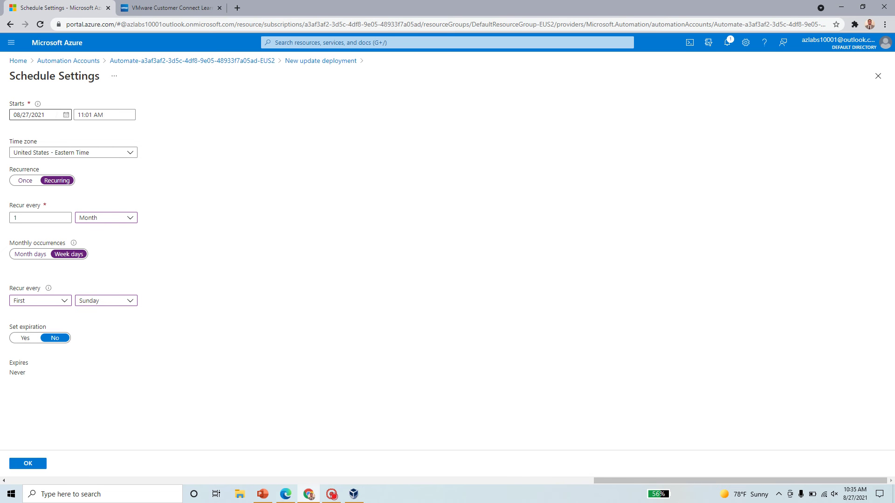
Review the start date calendar, the recurrence units and the Month days option, keeping 08/27/2021, Month and Week days
click(65, 114)
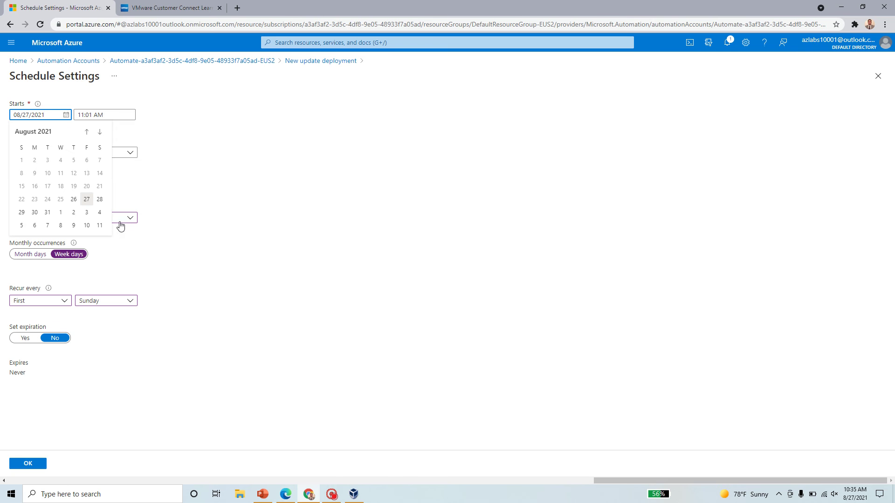
click(86, 199)
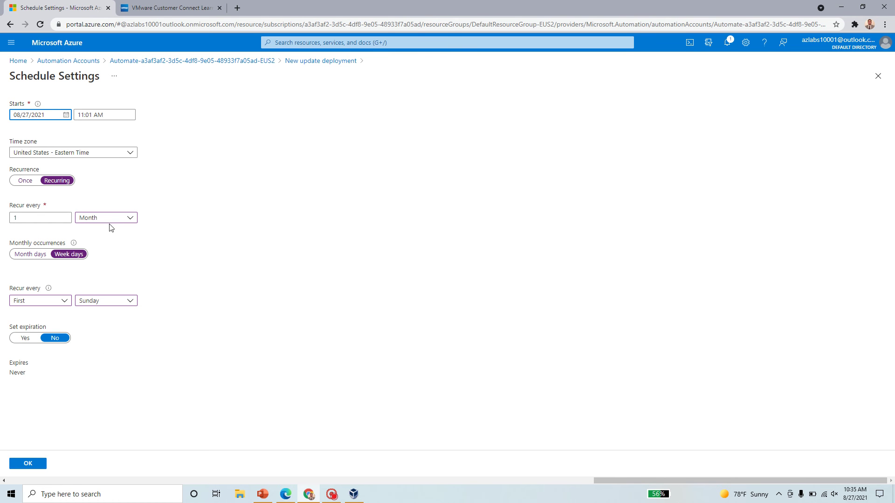
click(124, 222)
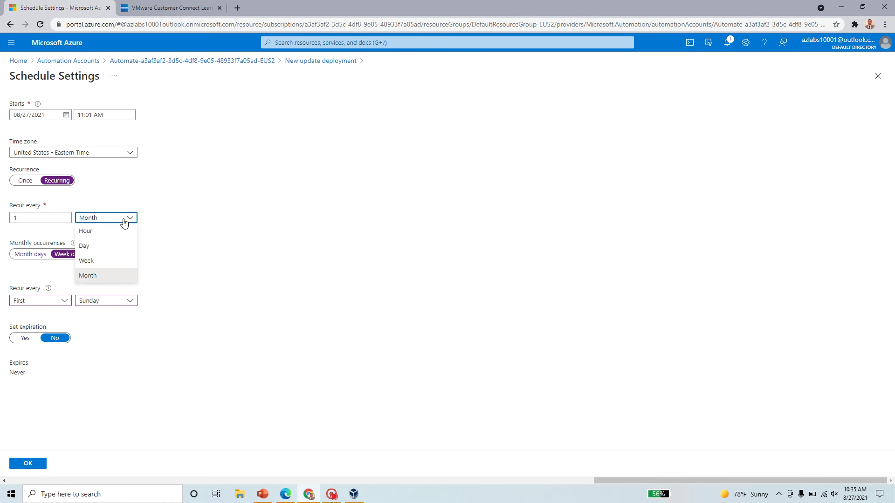
click(101, 276)
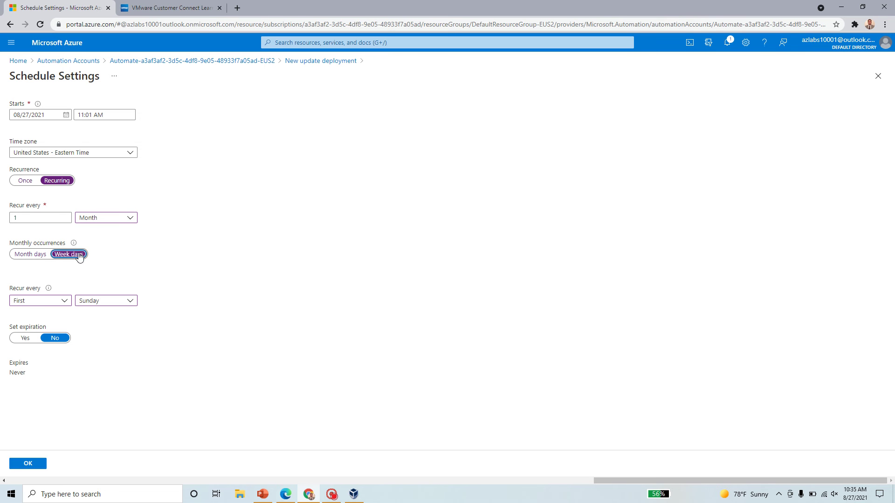
click(31, 256)
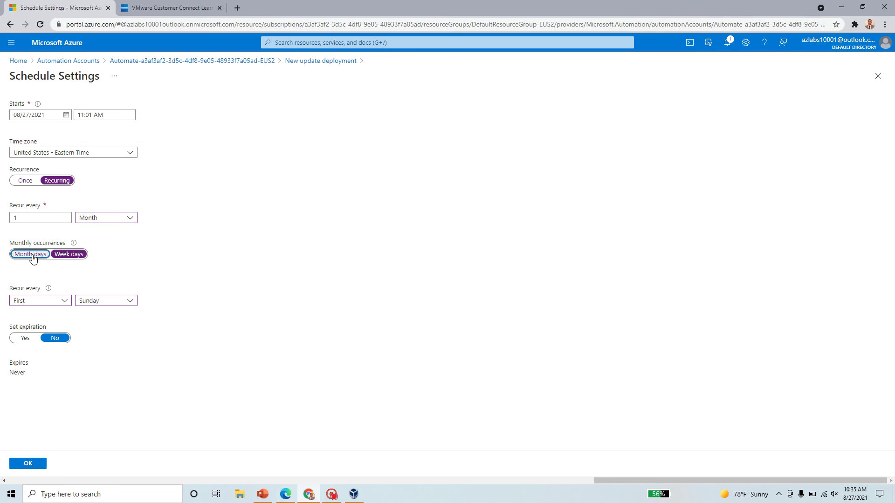
click(69, 255)
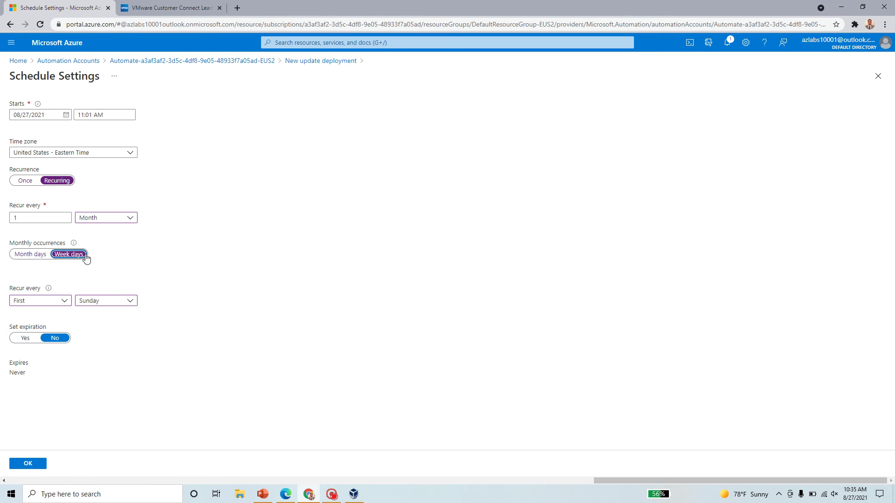
click(35, 258)
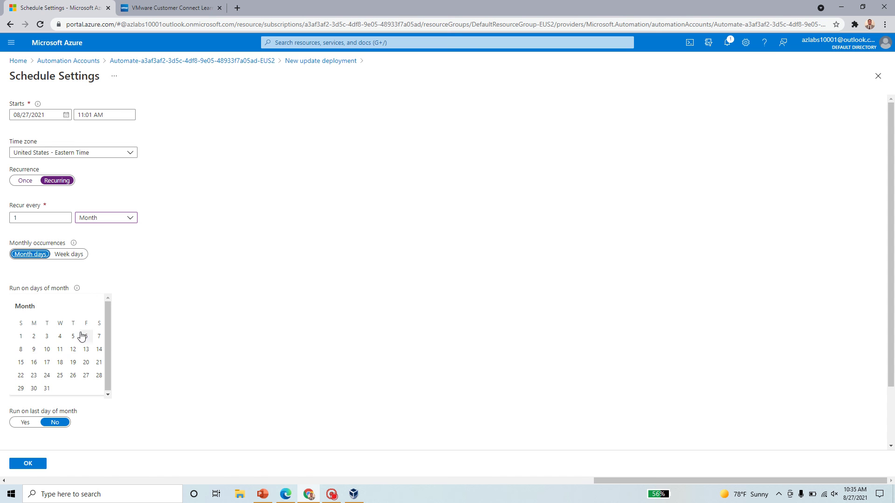
click(82, 259)
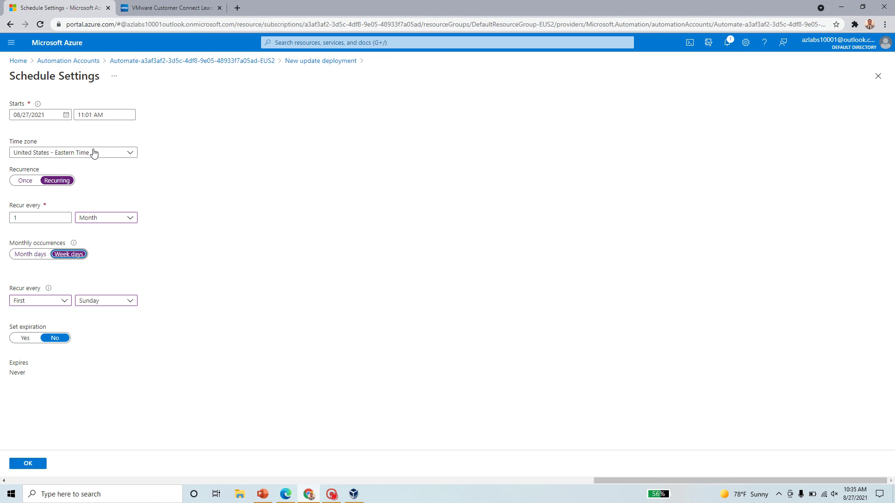
Try a start time of 6:00 AM for the schedule and undo that change
drag(105, 115, 77, 114)
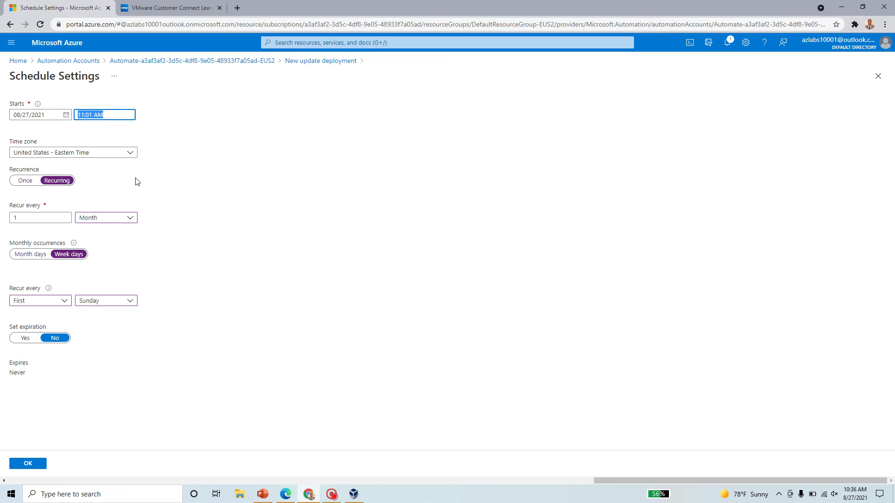
text(6)
click(286, 184)
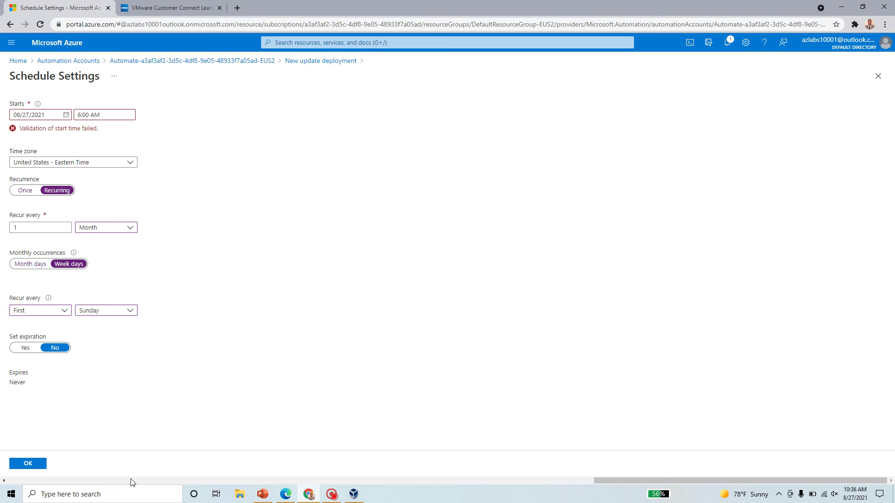
click(100, 115)
drag(101, 115, 70, 117)
key(ctrl+z)
click(184, 139)
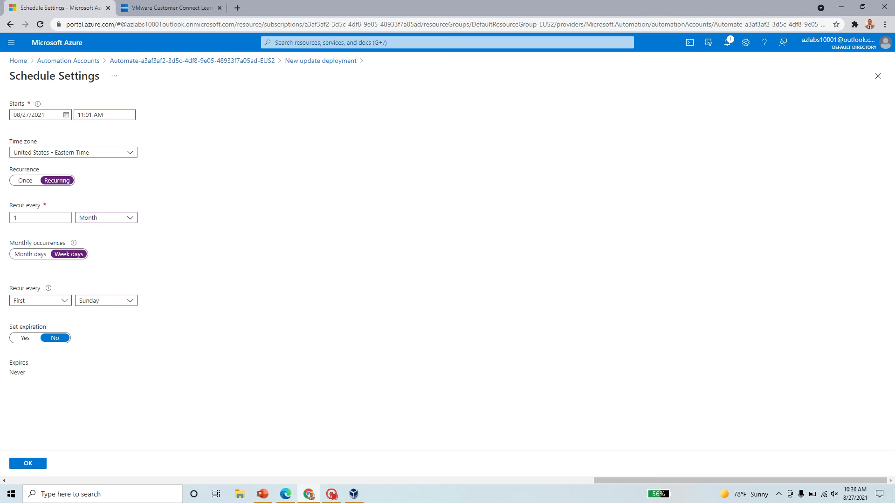
Set the schedule's start time to 6:00 AM
click(82, 115)
text(06)
key(BackSpace)
text(0)
click(233, 148)
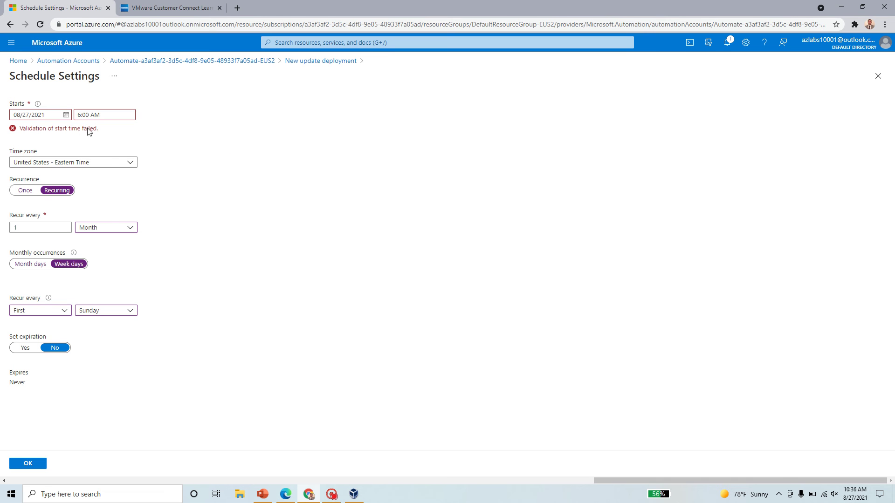
Reselect 08/27/2021 as the schedule's start date and read the help text on the start time requirements
click(69, 116)
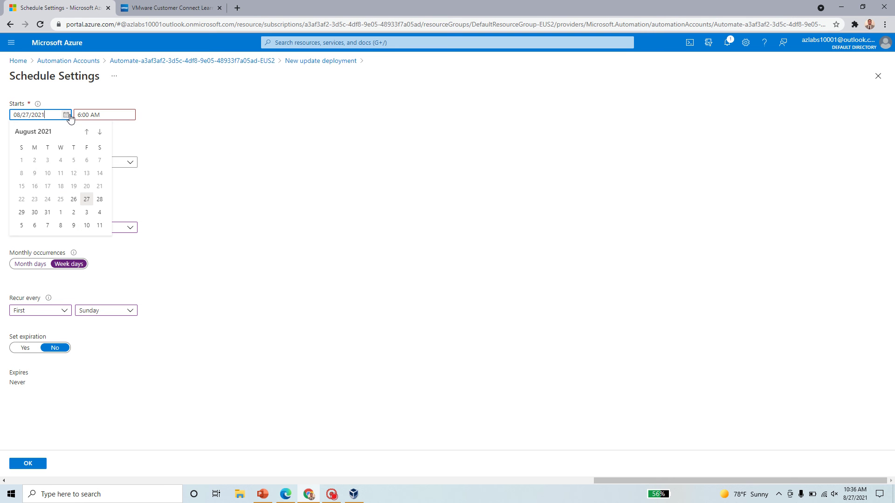
click(86, 199)
click(101, 115)
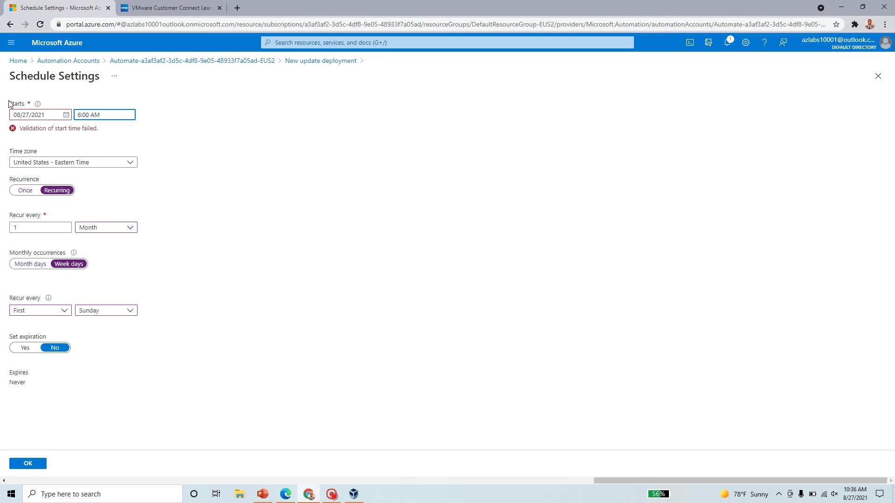
click(38, 105)
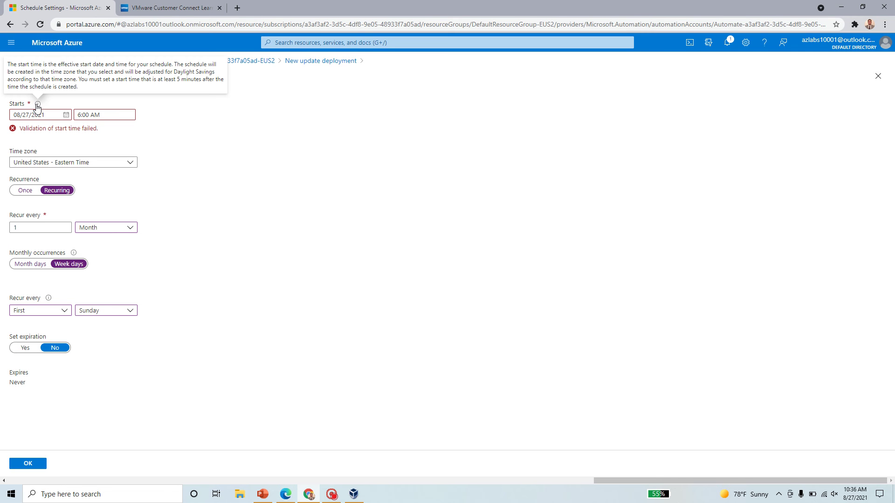
click(112, 115)
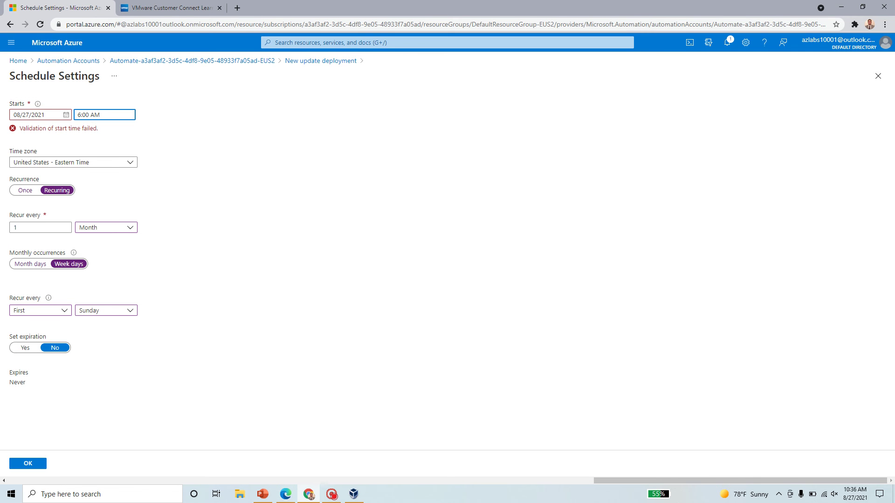
Set the schedule's start date to 09/01/2021 and accept the schedule settings
click(64, 115)
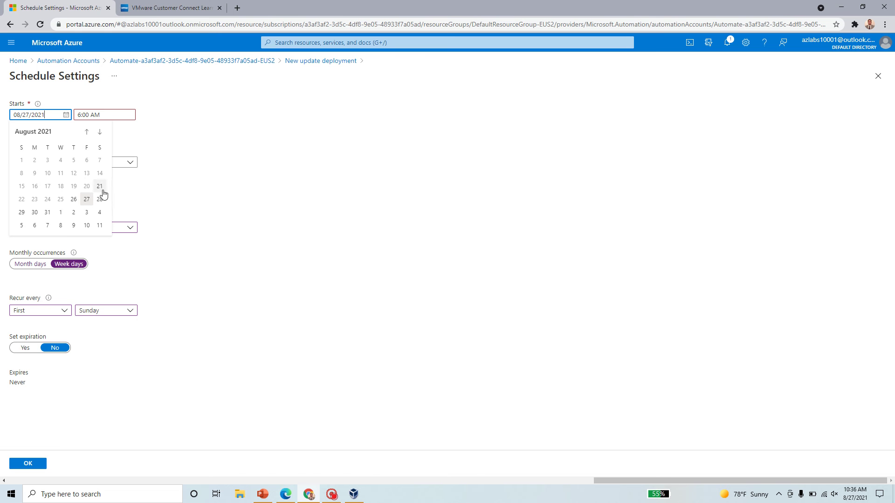
click(61, 212)
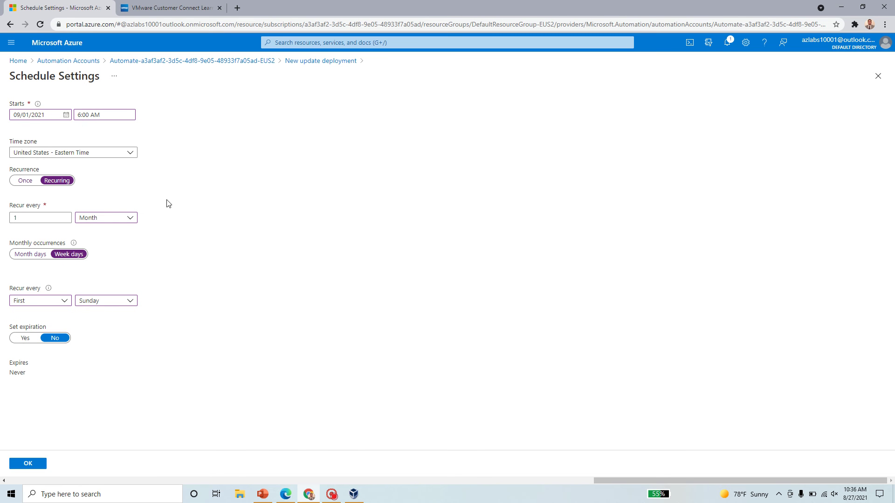
key(ctrl+a)
click(153, 444)
key(Tab)
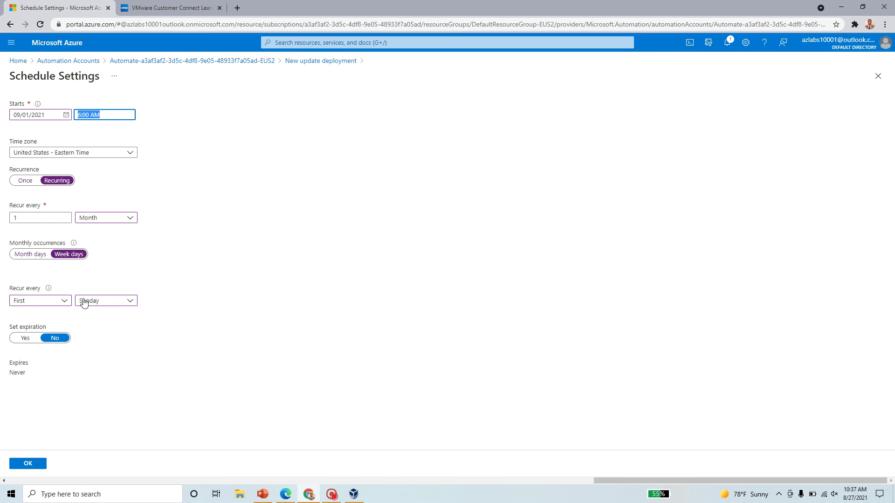
click(28, 464)
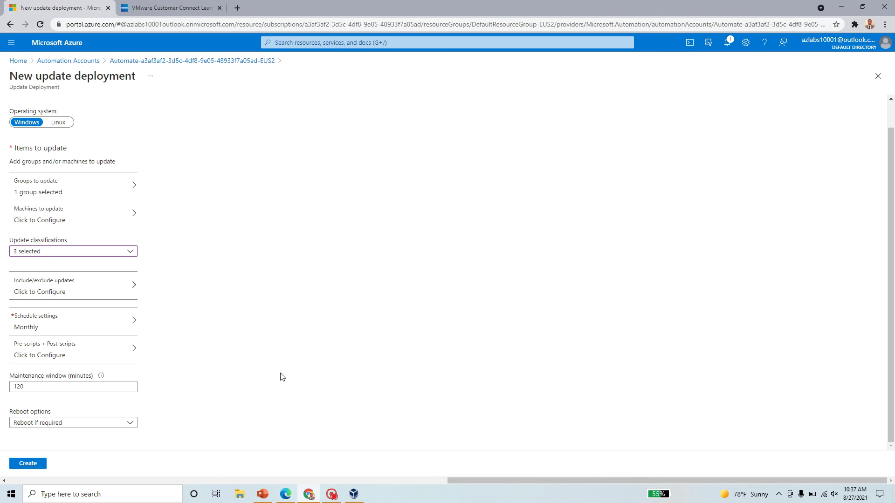
Leave the pre-scripts and post-scripts unconfigured and set the maintenance window to 60 minutes
click(114, 358)
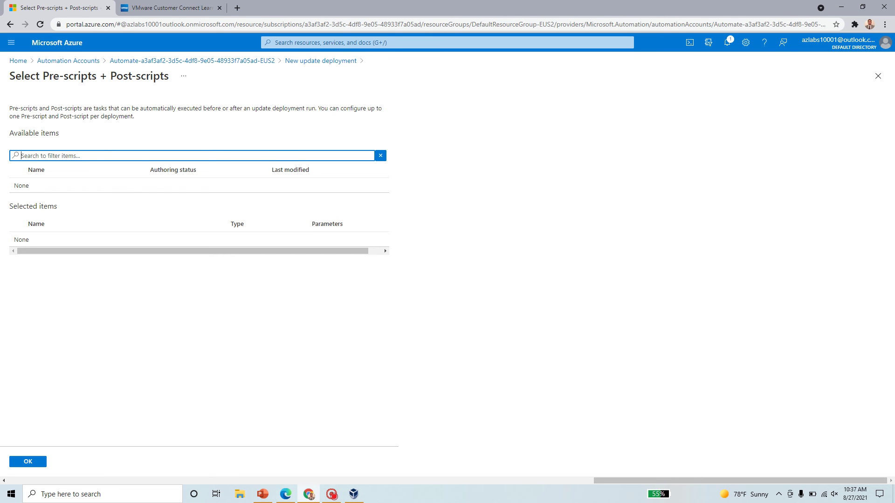
click(29, 463)
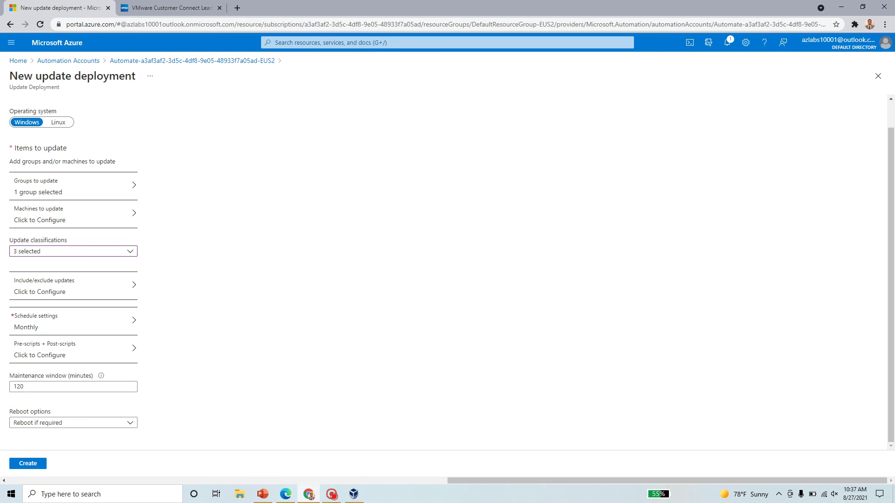
double_click(28, 387)
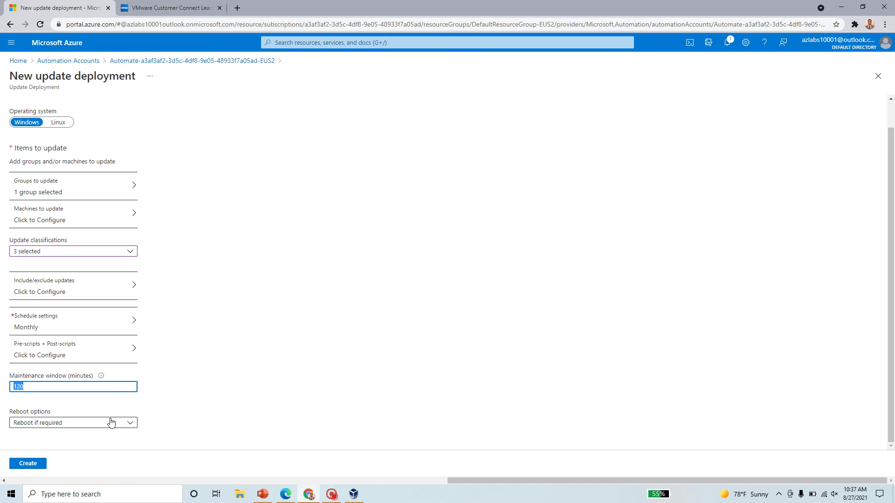
text(60)
click(274, 367)
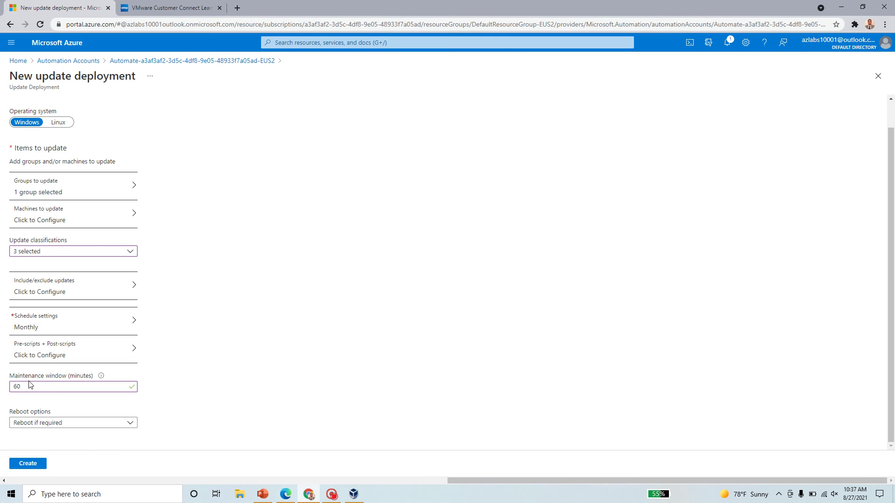
drag(23, 386, 4, 390)
drag(459, 481, 579, 472)
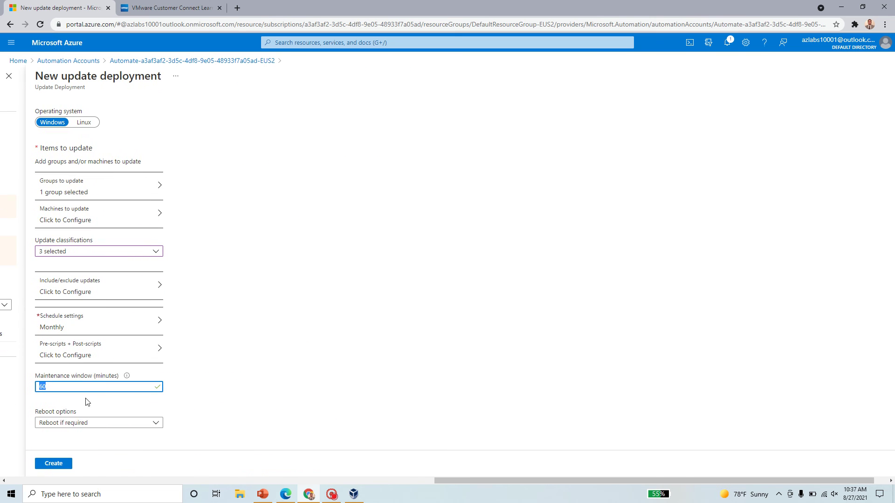
Review the reboot options, keep Reboot if required, and create the Windows update deployment
click(106, 429)
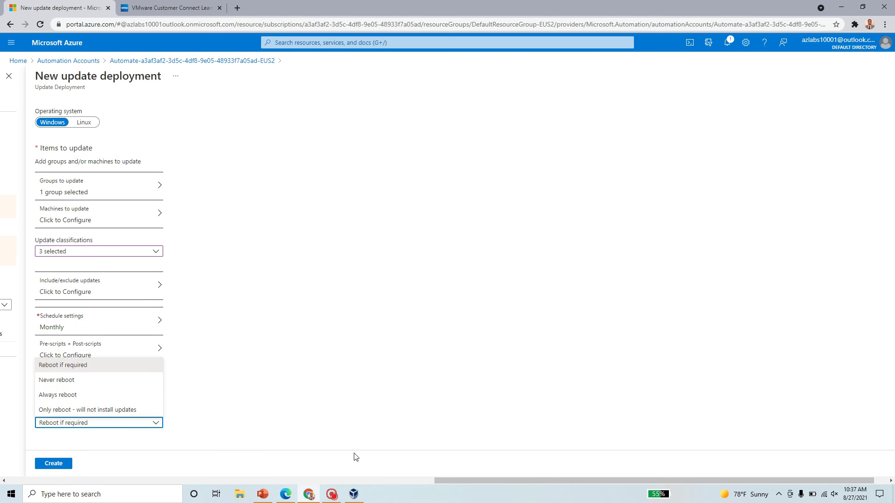
click(345, 400)
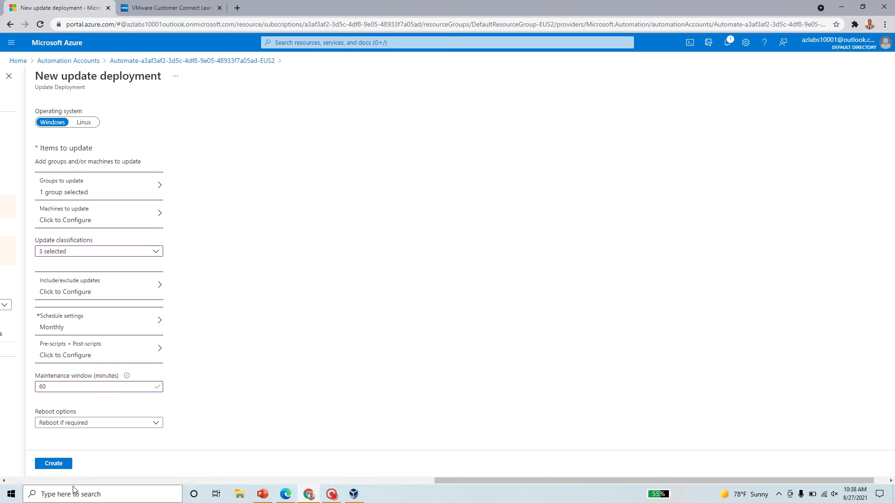
click(61, 466)
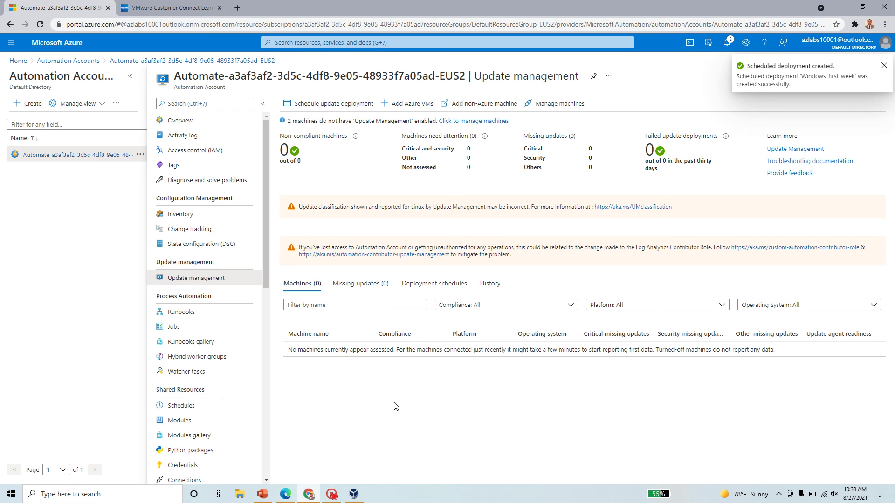
Add the Azure VMs ubuntu and wintest to the automation account by enabling Update Management on both
click(412, 105)
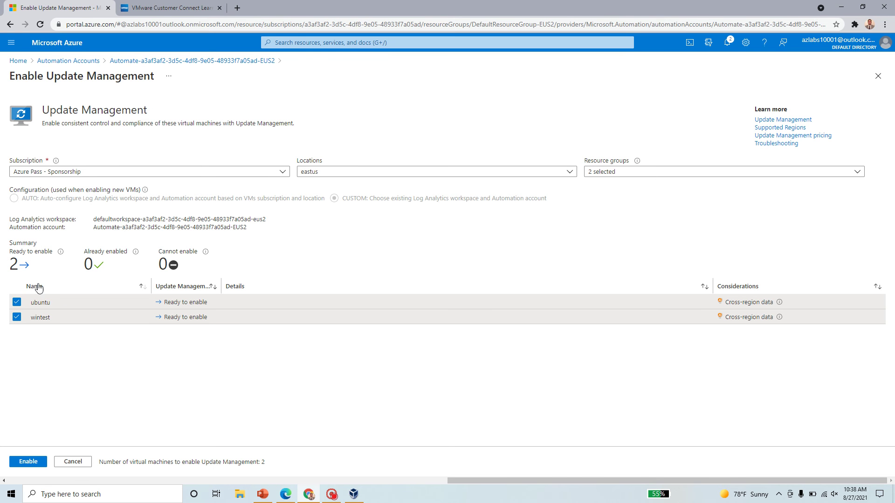
drag(97, 219, 501, 480)
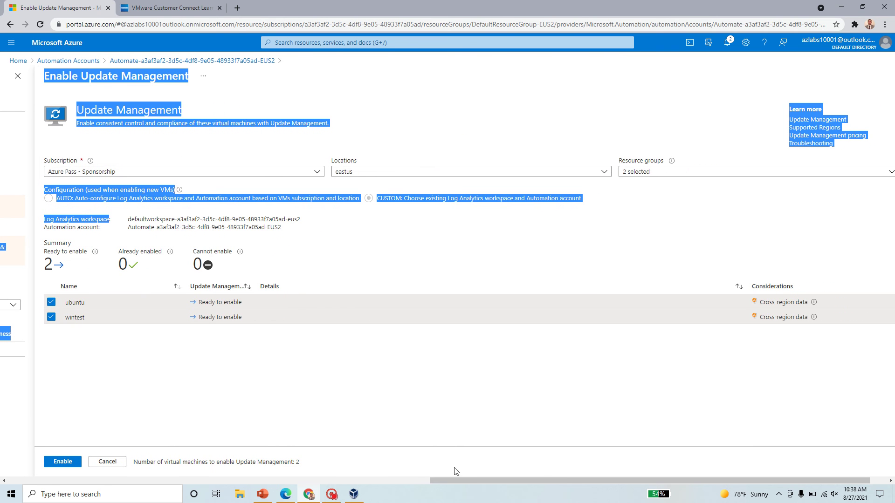
click(129, 231)
drag(282, 227, 128, 228)
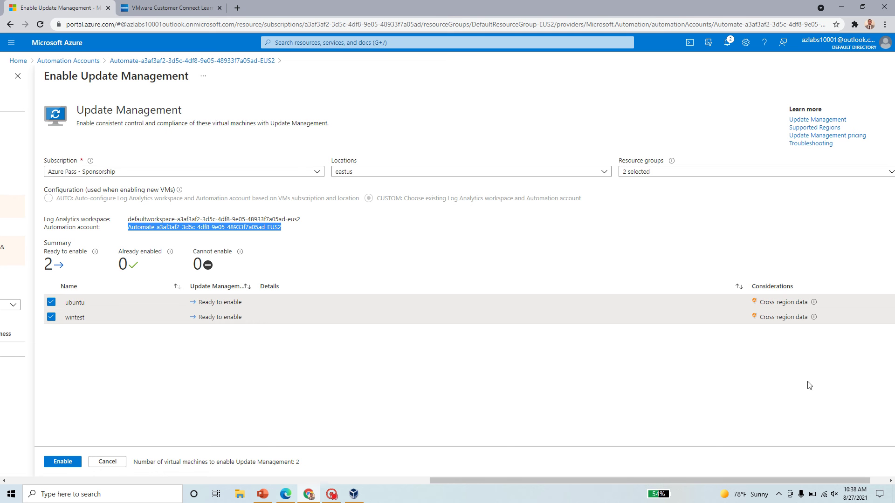
click(71, 466)
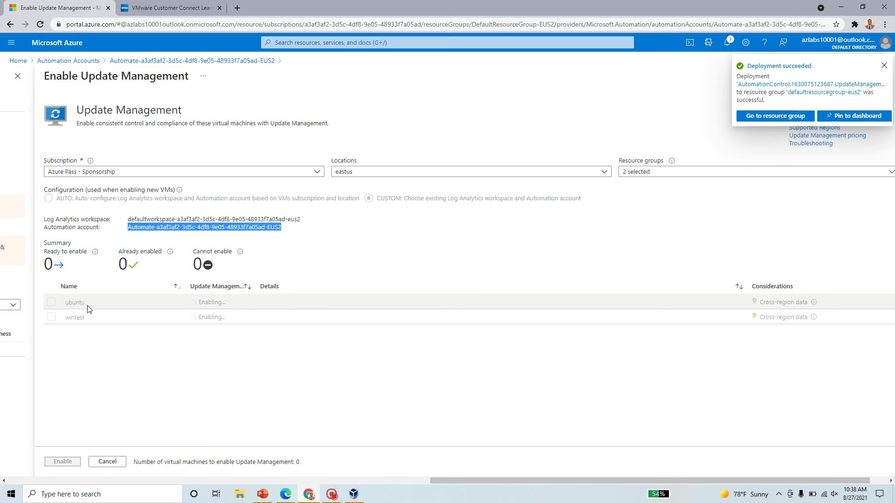
Go to the resource group from the Update Management deployment notification and open its automation account's Update management page
click(727, 44)
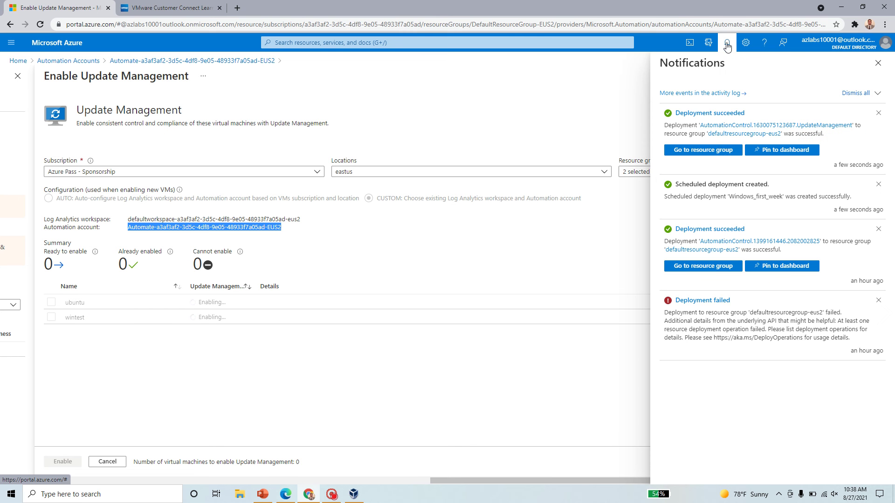
click(723, 150)
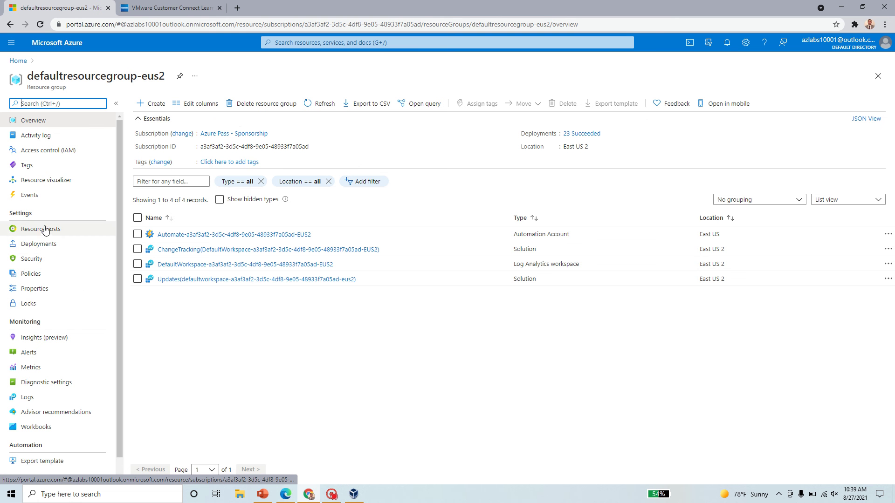
scroll(68, 304, down, 1)
scroll(69, 304, up, 1)
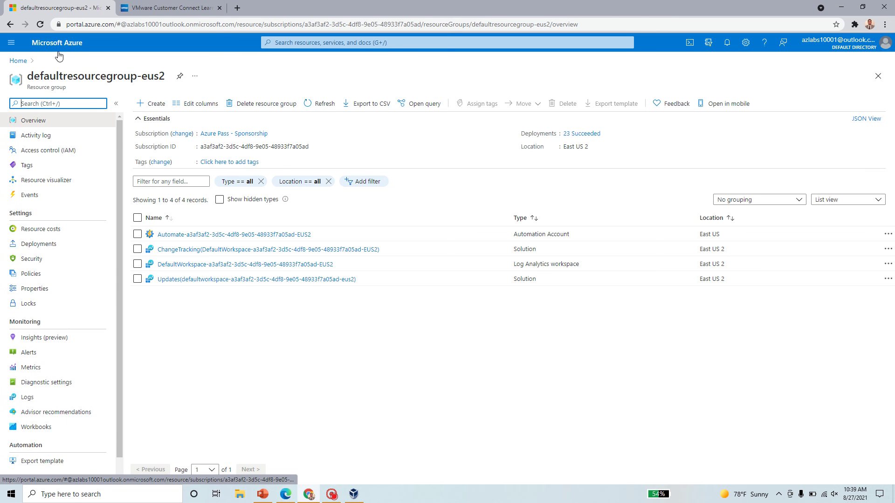
click(194, 235)
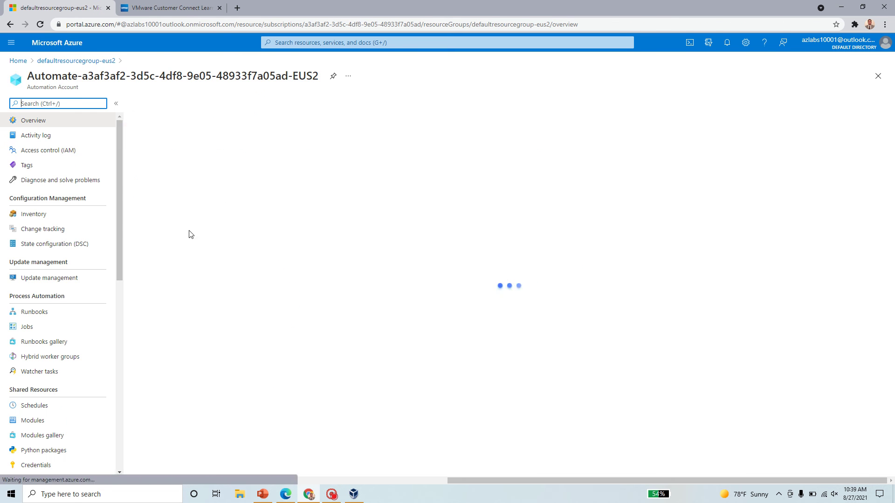
click(49, 278)
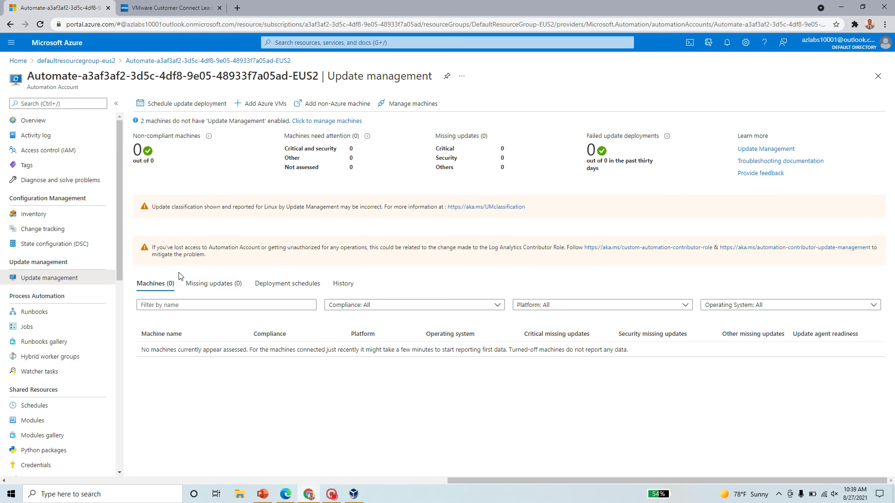
Start a new update deployment for Linux and name it Linux_Monthly_Update
click(180, 104)
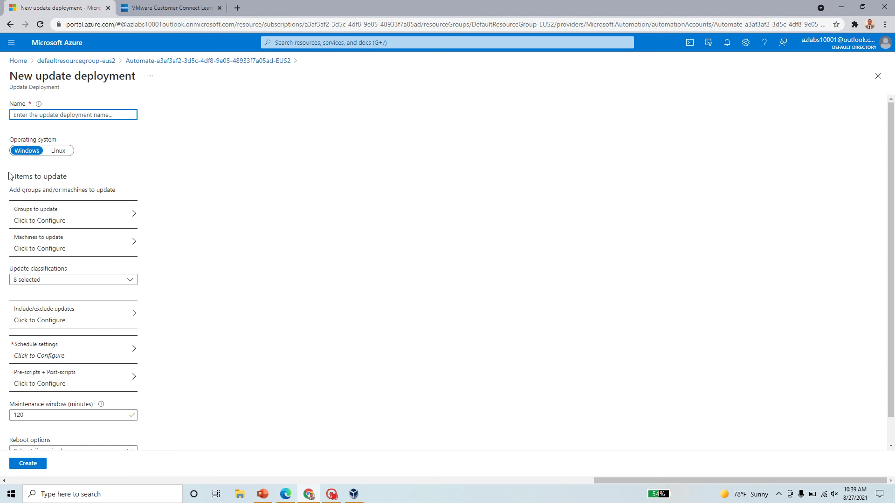
click(58, 150)
click(66, 114)
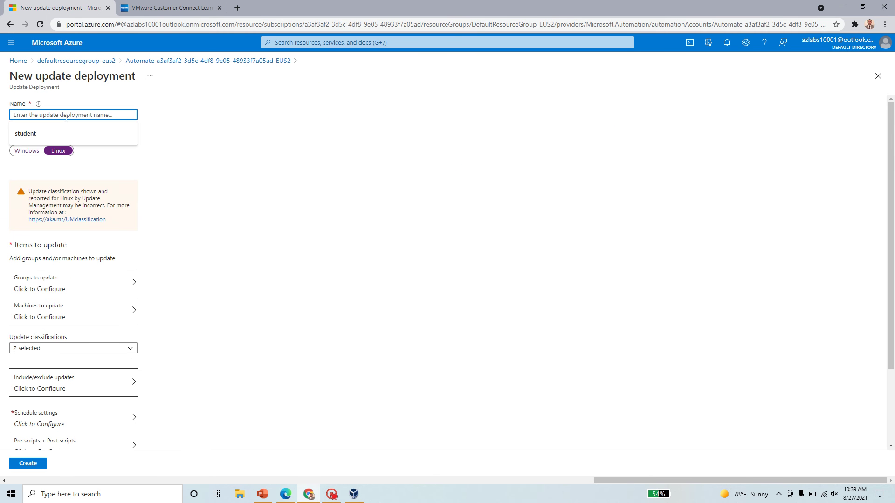
text(Linux_week)
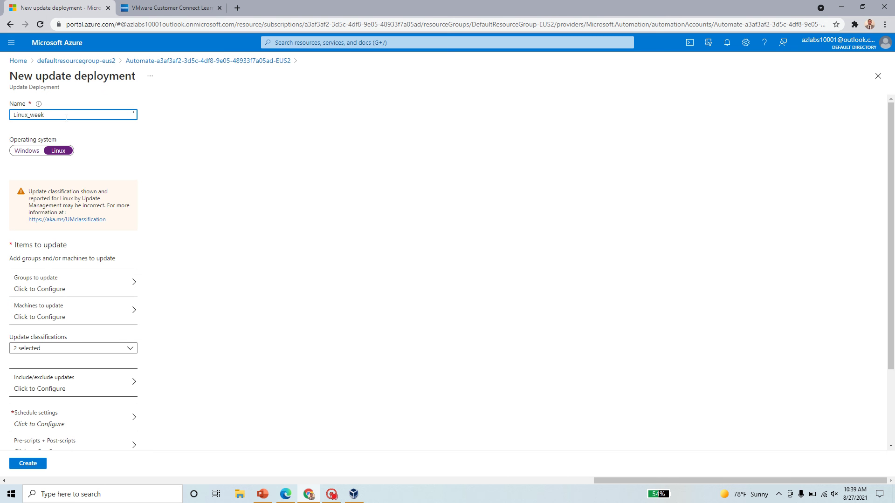
key(Num_Lock)
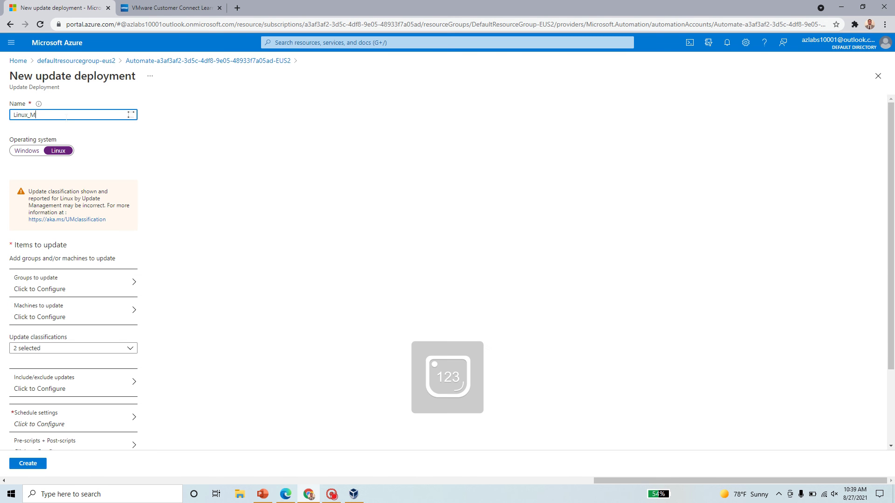
text(onthly_Update)
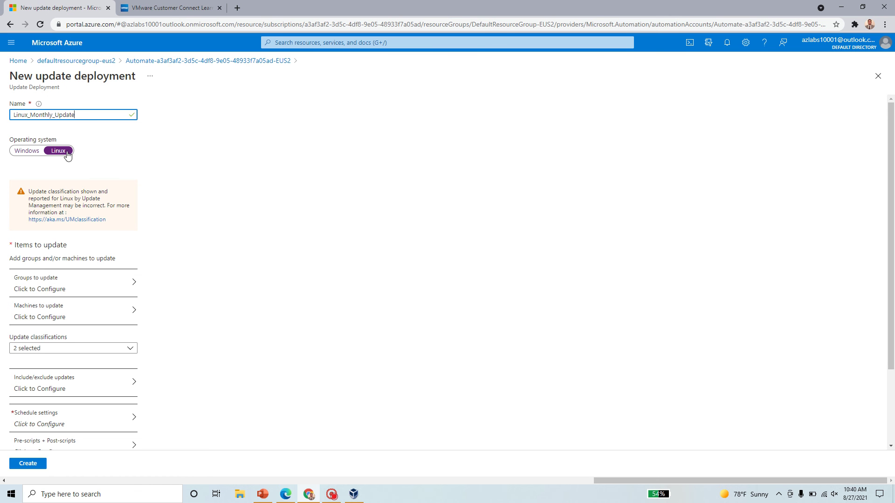
Try to set the groups to update by choosing only the Azure Pass - Sponsorship subscription
click(94, 289)
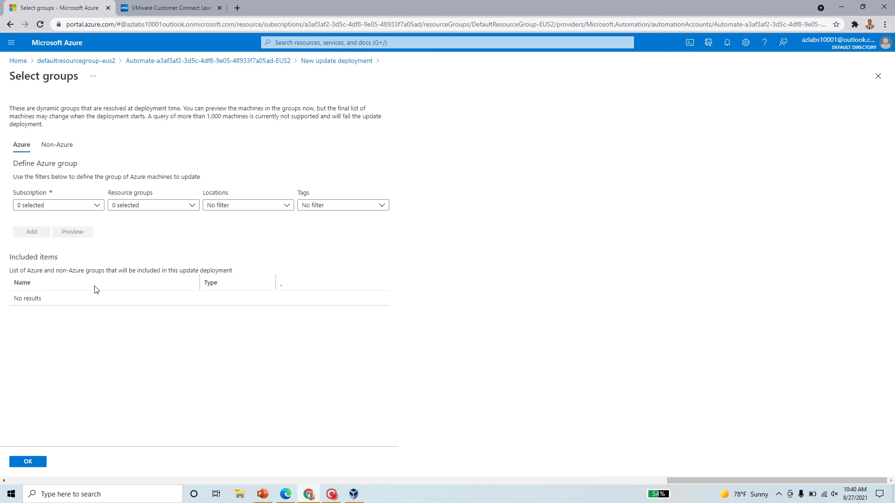
click(60, 206)
click(21, 251)
click(559, 164)
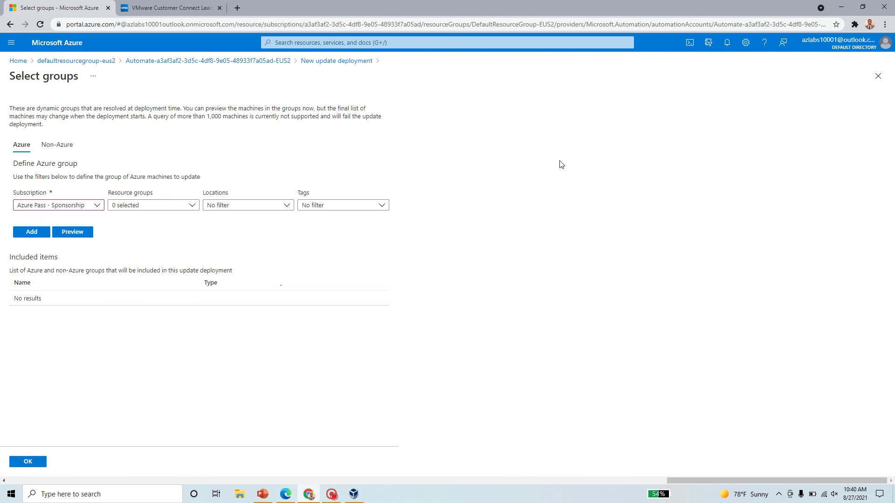
click(32, 462)
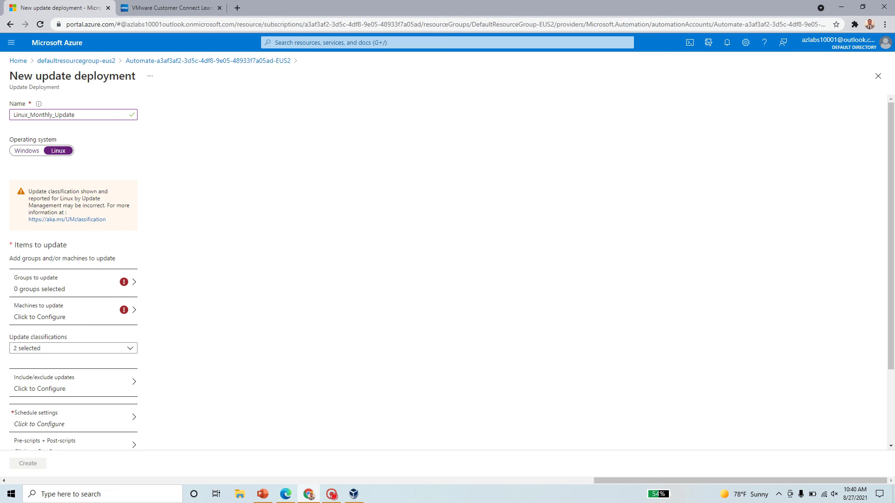
click(93, 289)
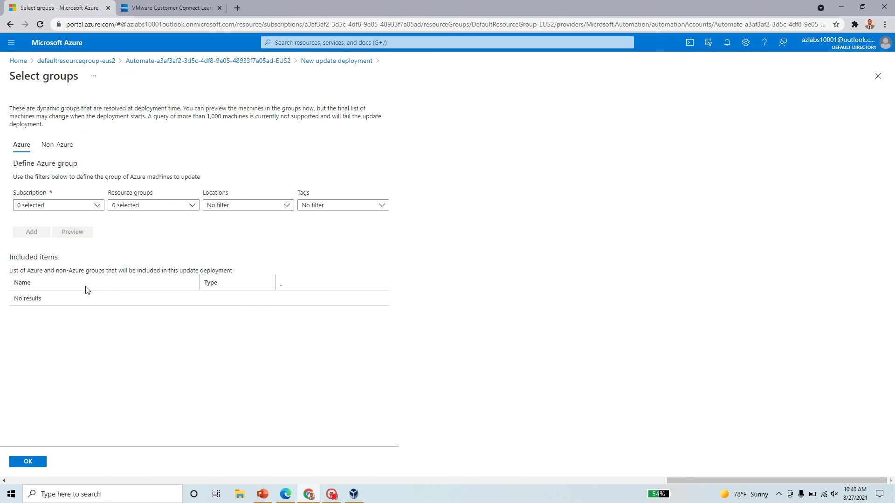
click(71, 205)
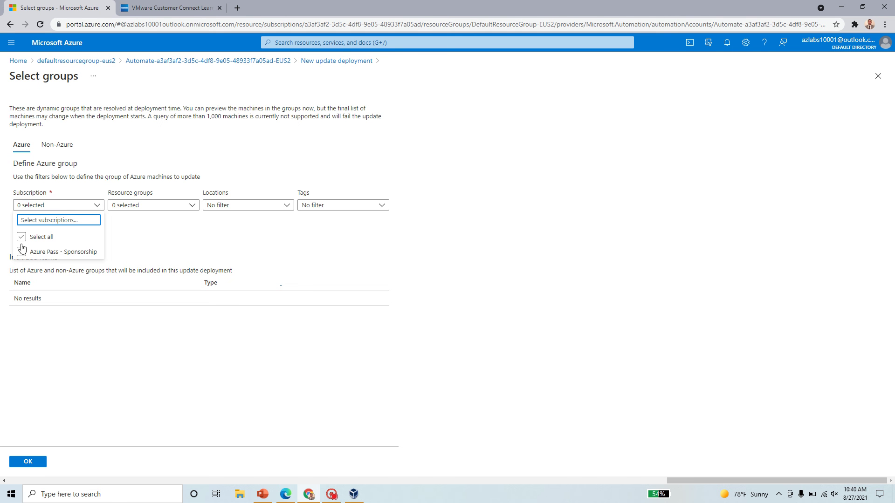
click(22, 252)
click(28, 462)
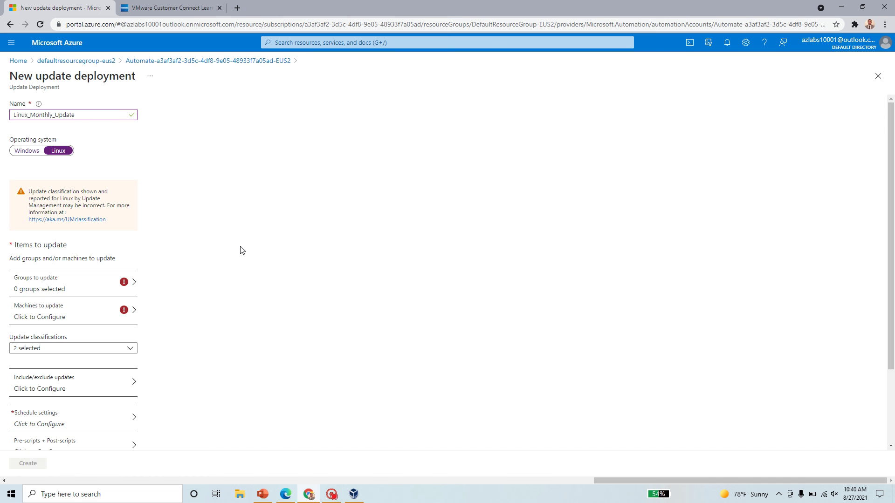
Add the Azure Pass - Sponsorship subscription as an included Azure group for the Linux update deployment
click(134, 285)
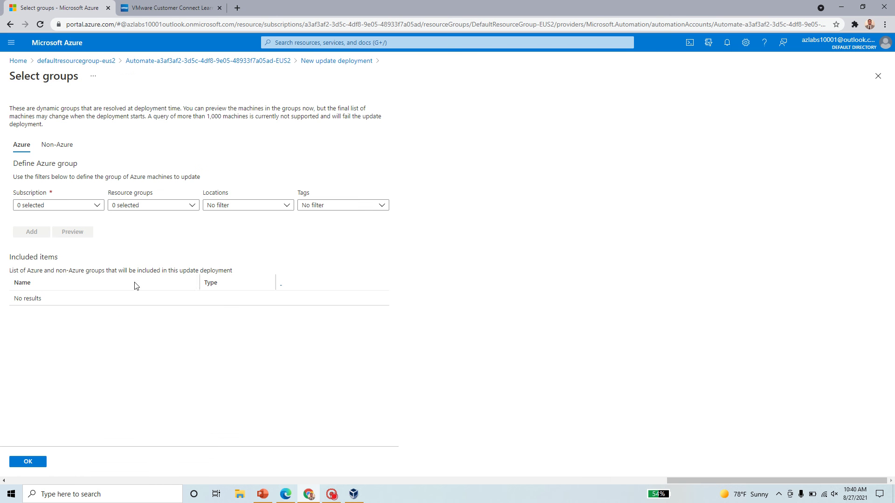
click(99, 205)
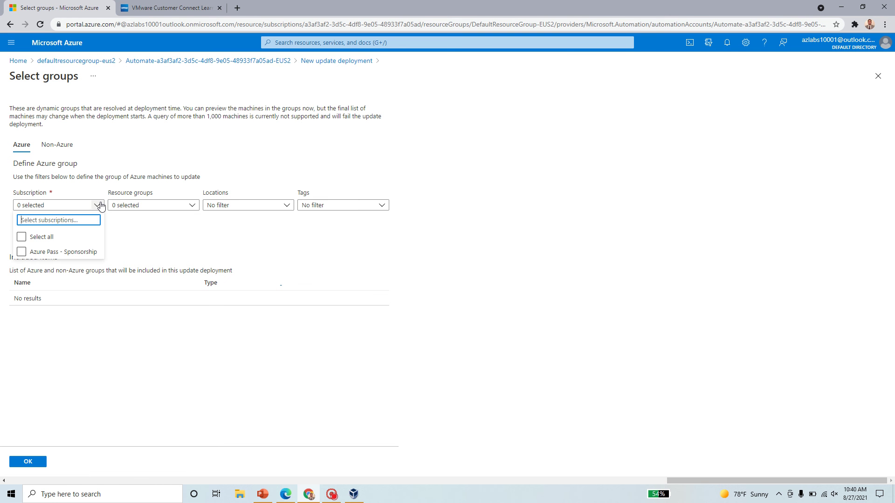
click(21, 237)
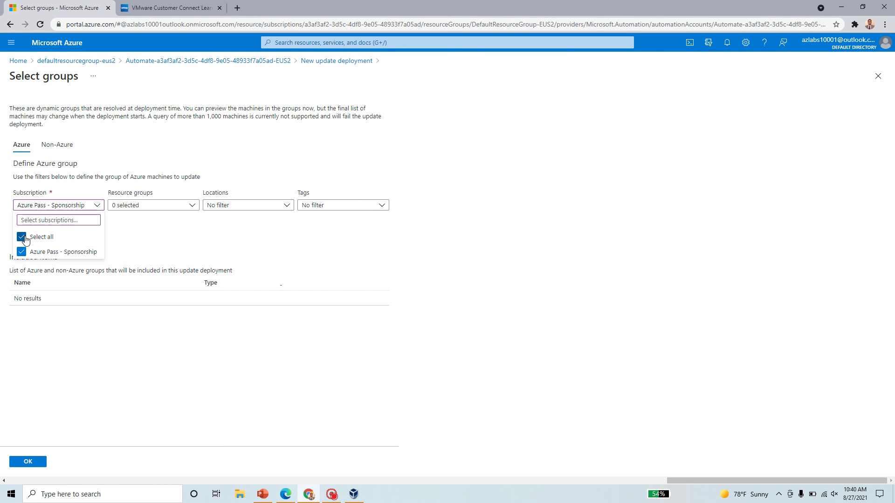
click(343, 143)
click(27, 237)
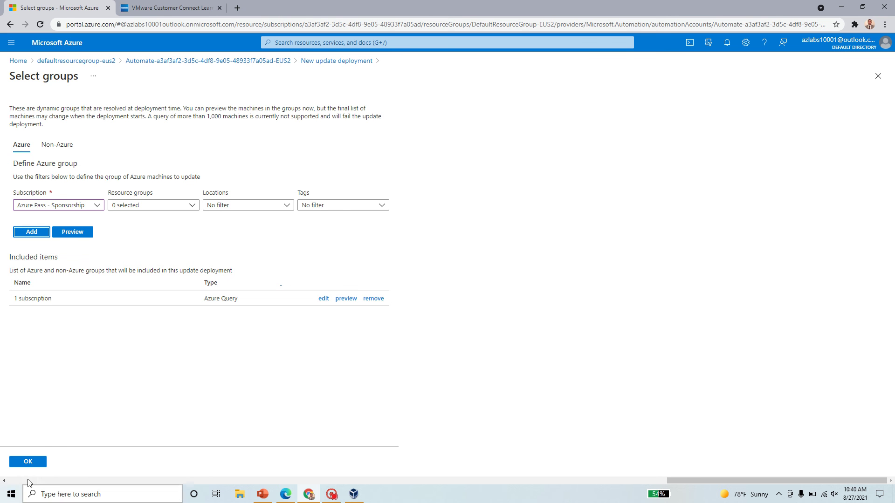
click(28, 462)
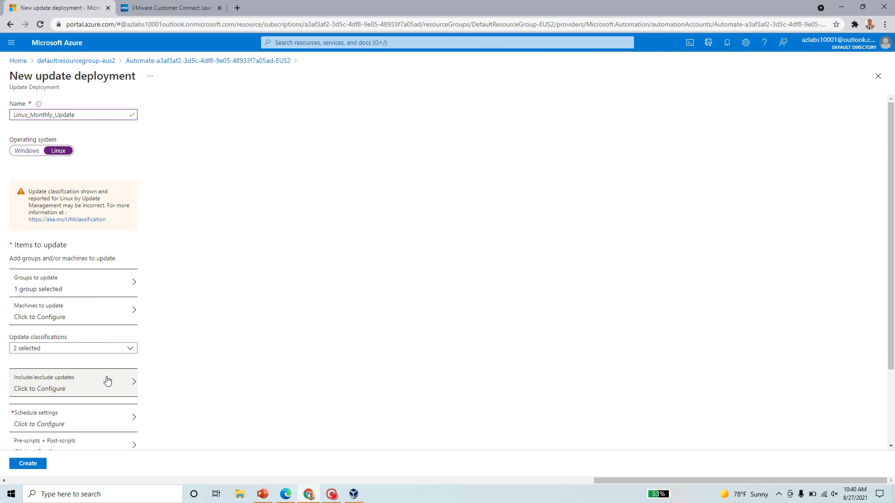
Check the update classifications and set the Linux deployment's schedule to start on 09/01/2021 at 6:00 AM
scroll(106, 380, down, 1)
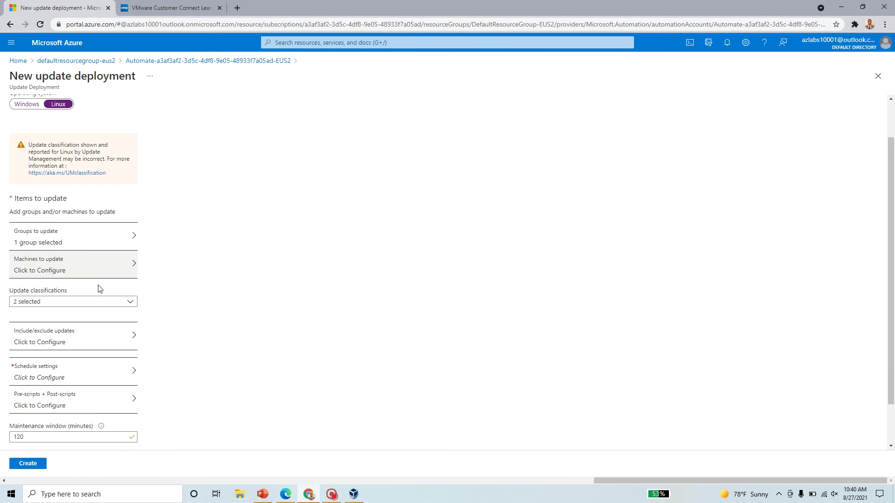
scroll(88, 304, down, 1)
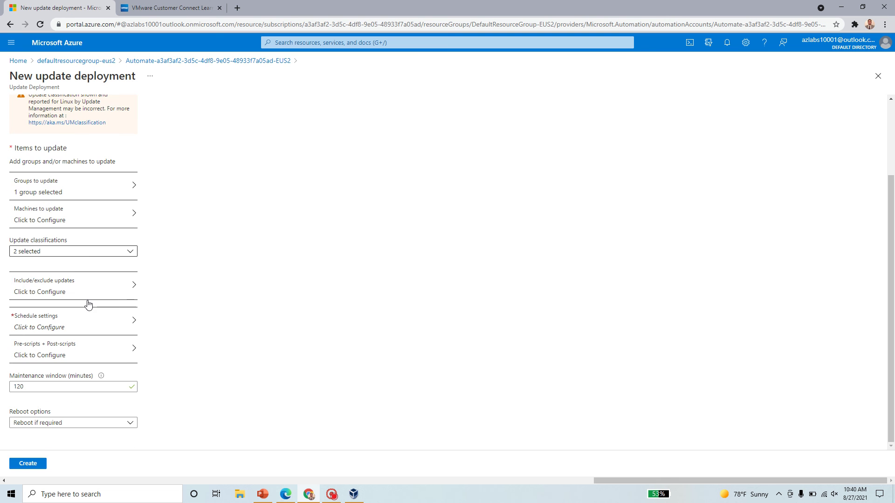
click(93, 255)
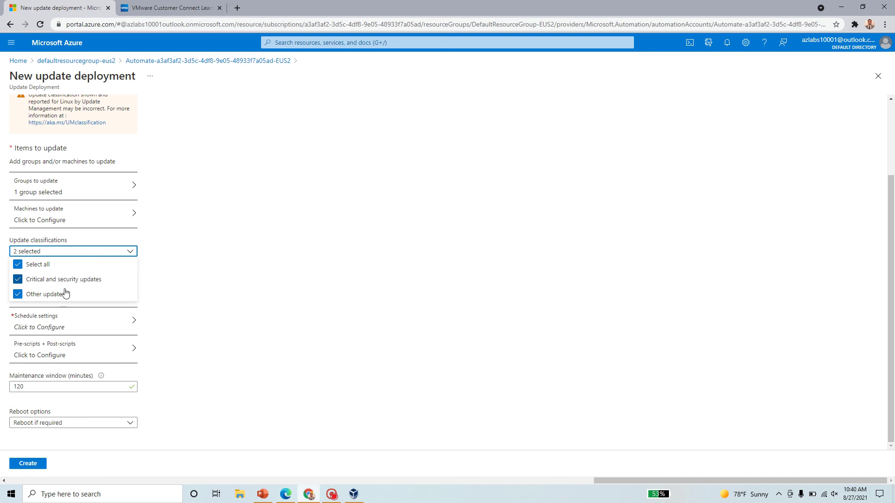
click(227, 287)
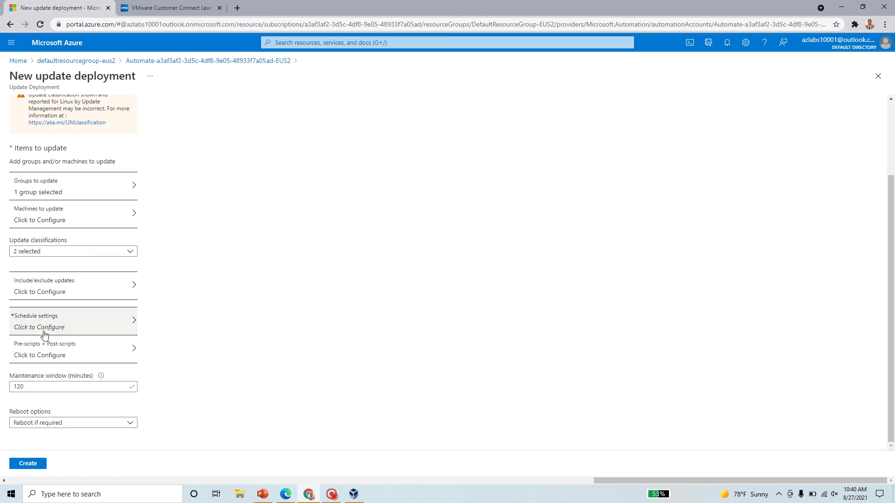
click(84, 325)
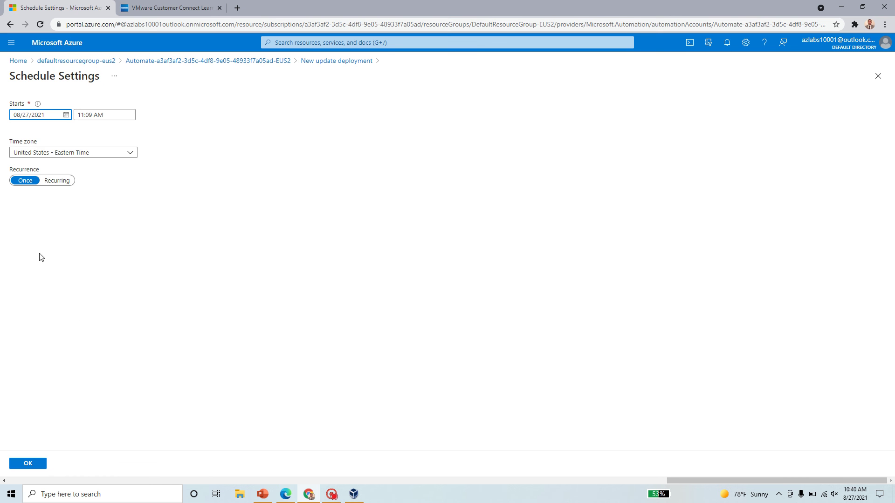
click(66, 114)
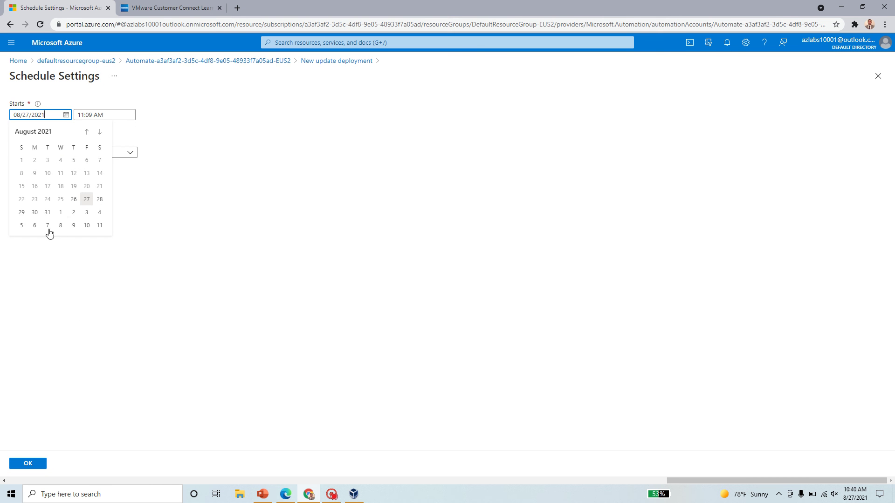
click(60, 212)
key(Tab)
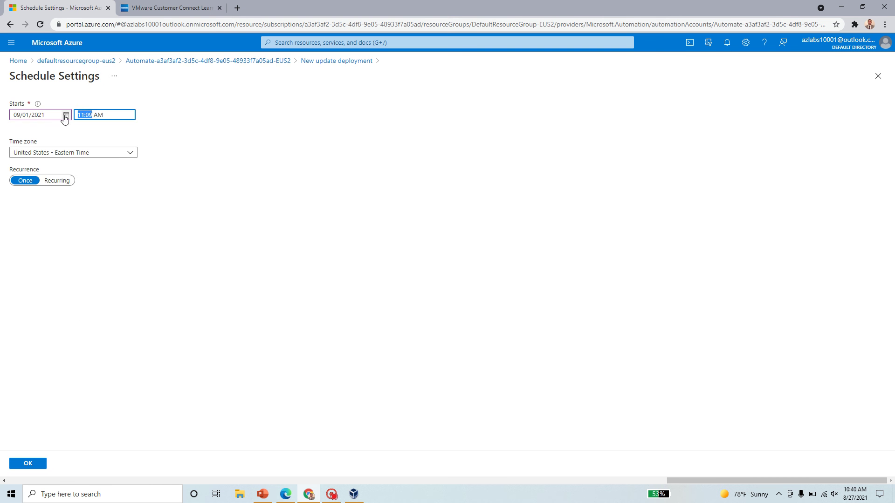
text(6)
key(Tab)
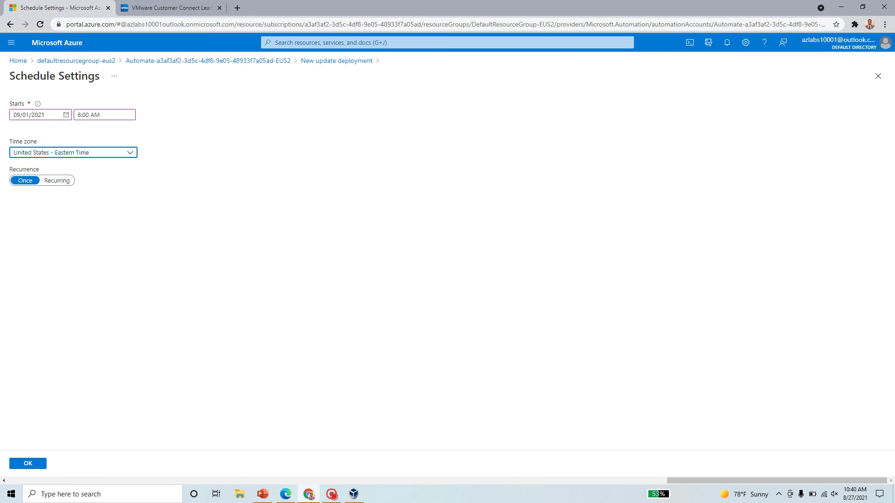
Make the schedule recur every 1 month on the first Sunday and create the Linux update deployment
click(60, 181)
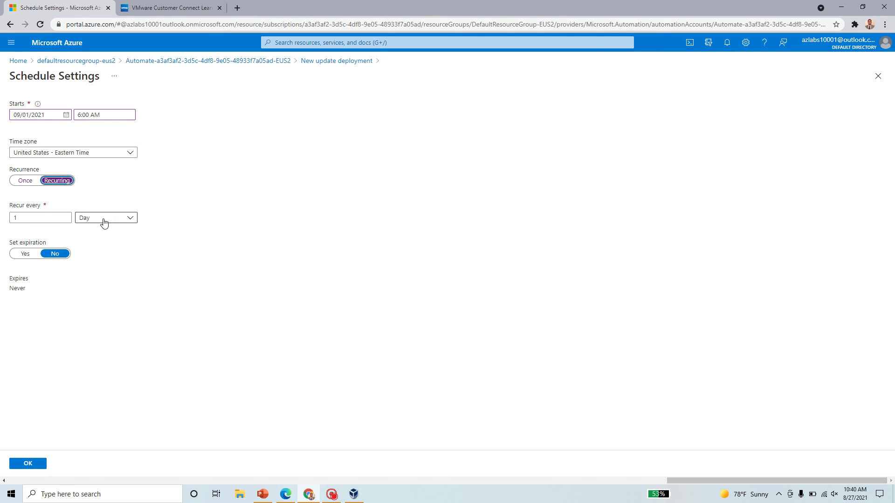
click(123, 219)
click(102, 279)
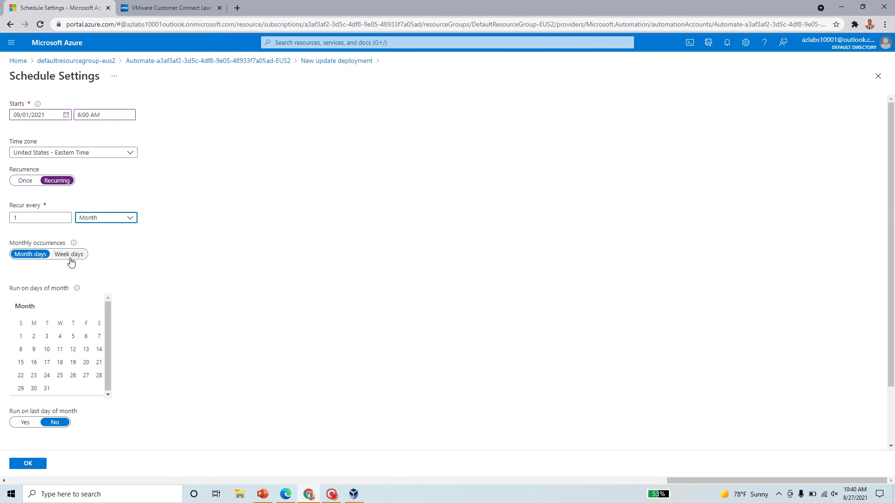
click(69, 256)
click(66, 302)
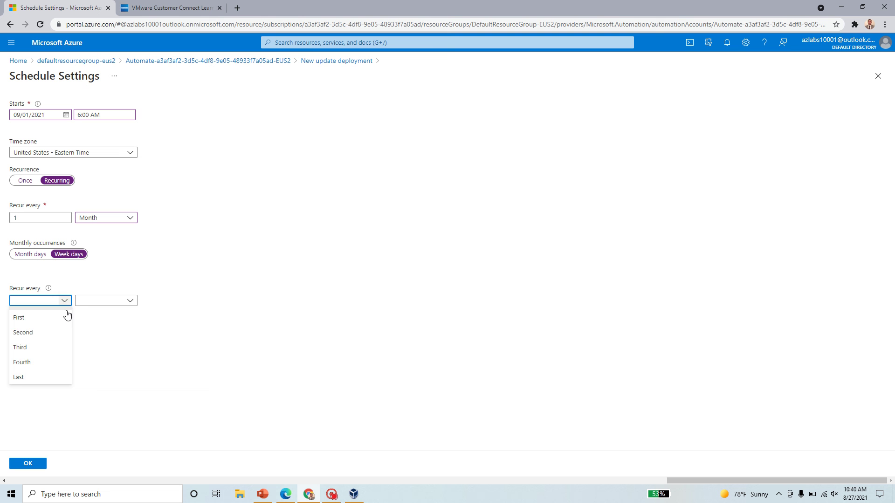
click(43, 318)
click(130, 301)
click(117, 318)
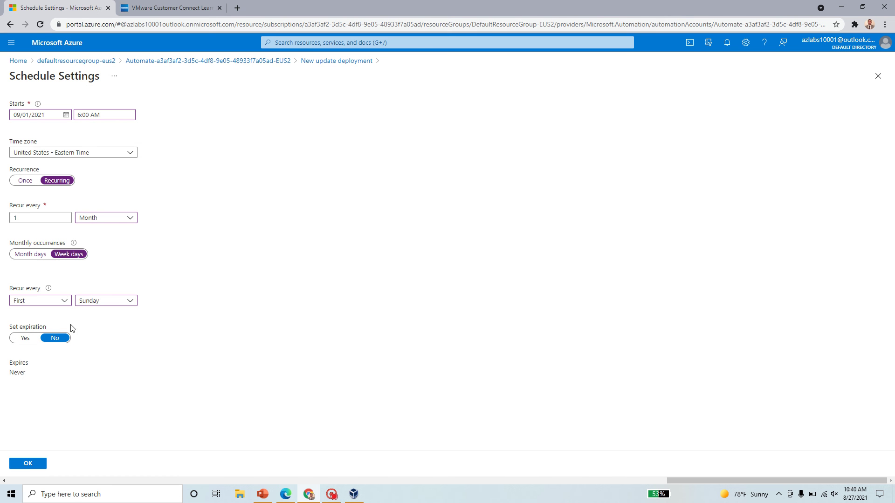
click(41, 468)
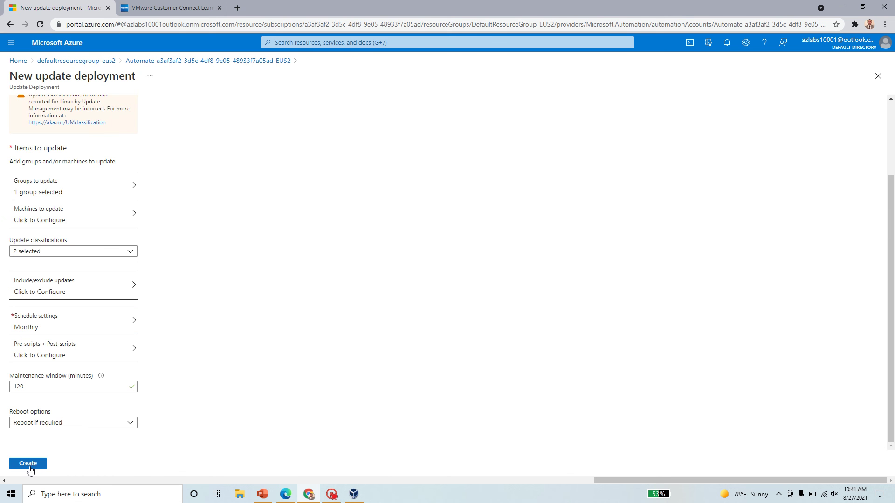
click(29, 469)
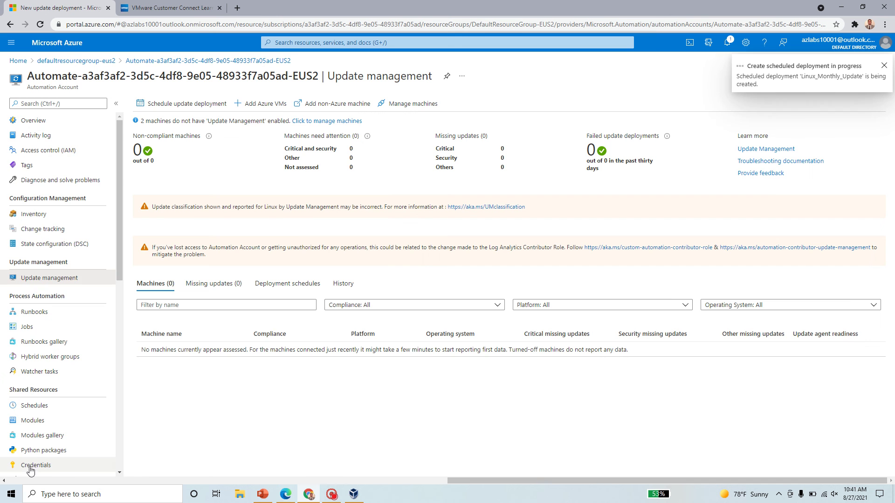
scroll(123, 347, down, 2)
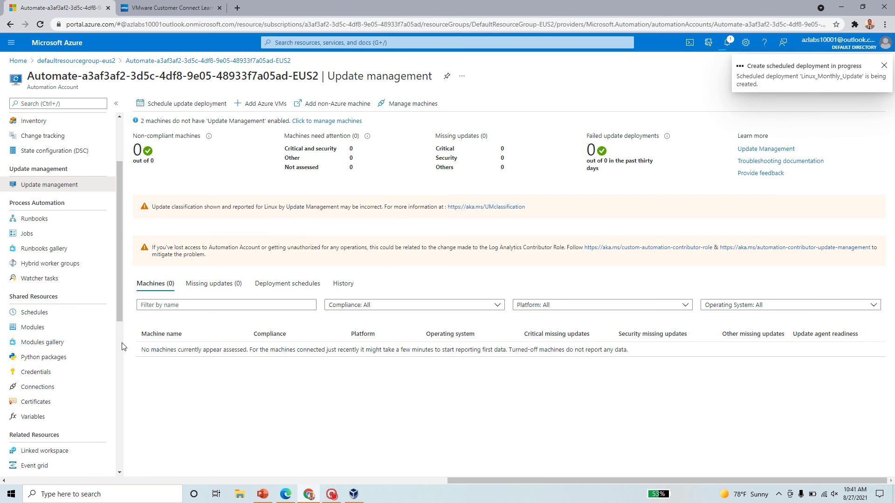
scroll(124, 346, up, 2)
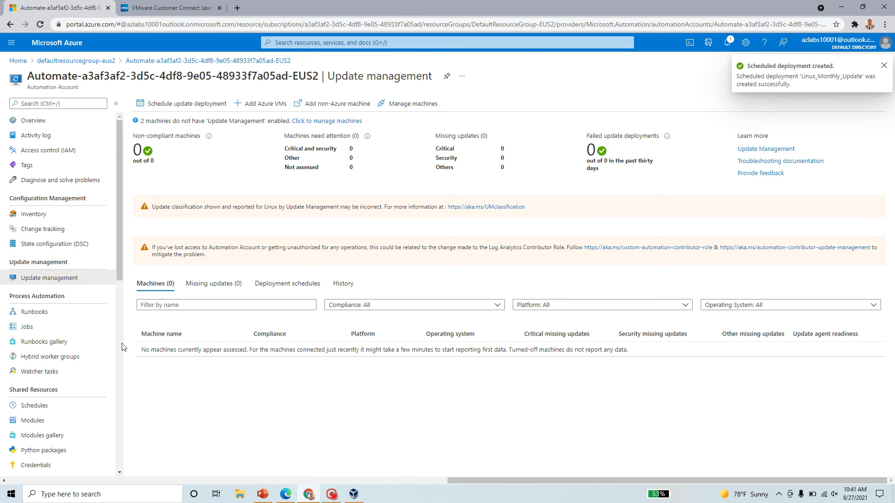
scroll(121, 343, down, 2)
scroll(122, 343, up, 2)
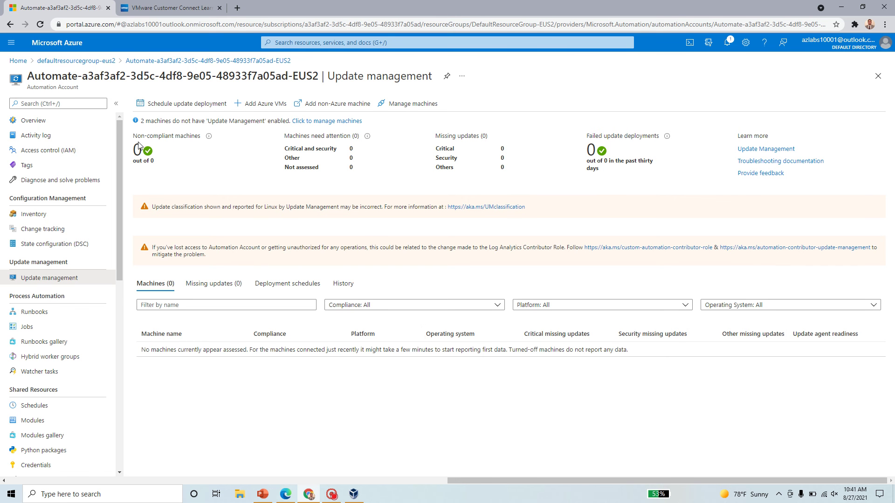
Start a new Windows update deployment named windows_hourly and add the Azure Pass - Sponsorship subscription as its group to update
click(183, 104)
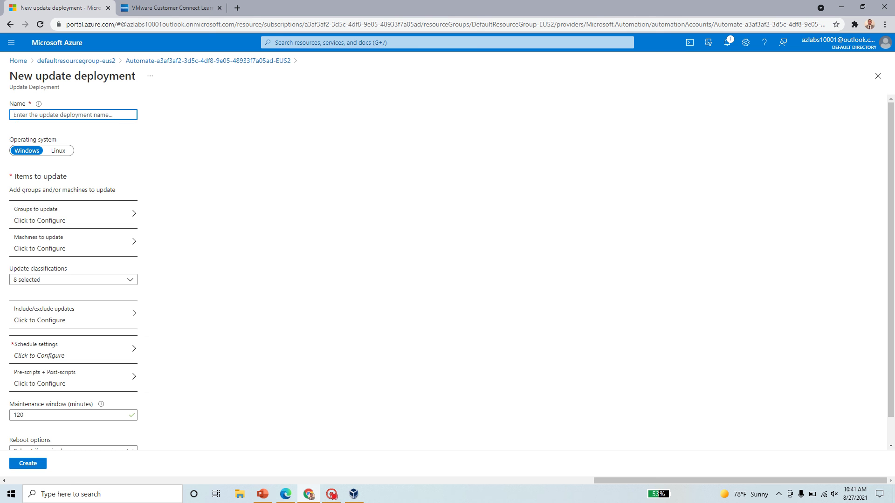
text(windows_hourly)
click(72, 223)
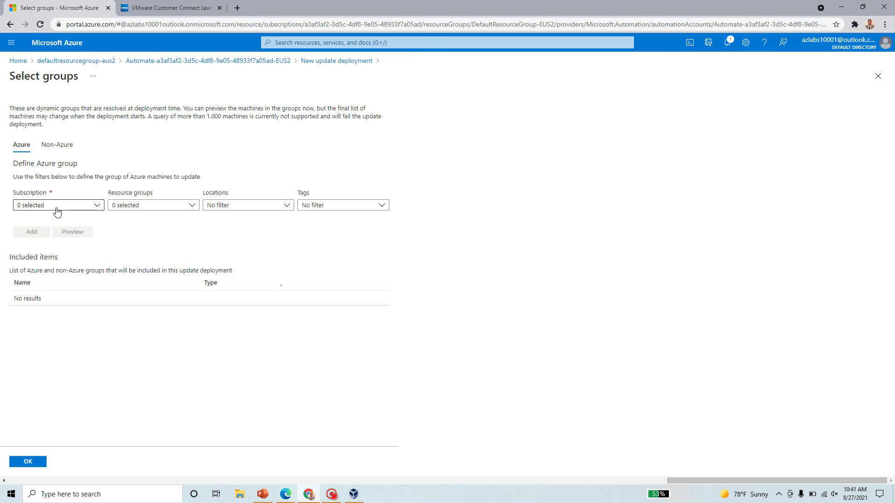
click(57, 208)
click(22, 252)
click(22, 252)
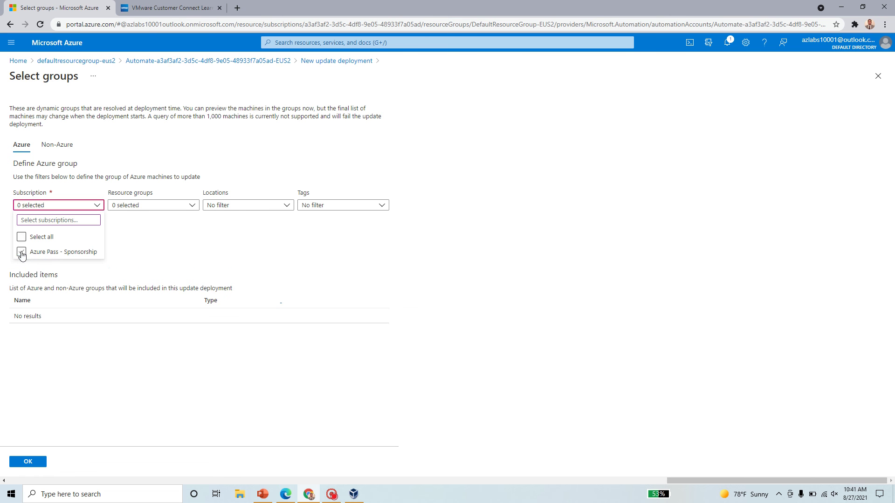
click(22, 252)
click(248, 238)
click(32, 233)
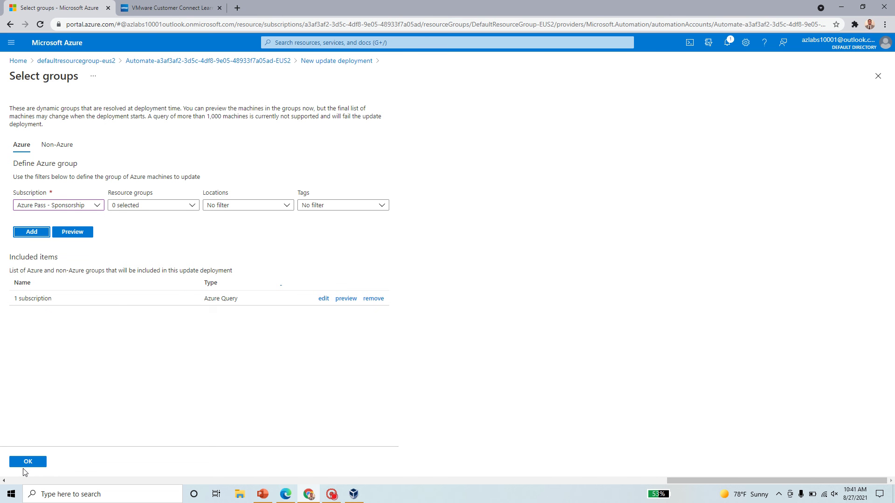
click(26, 461)
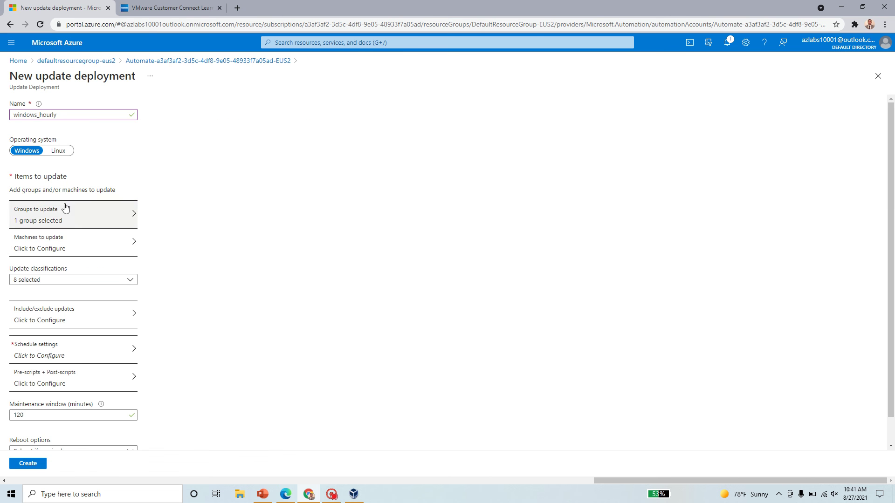
Set the Windows deployment's schedule to recur every 1 hour and create the deployment
click(78, 357)
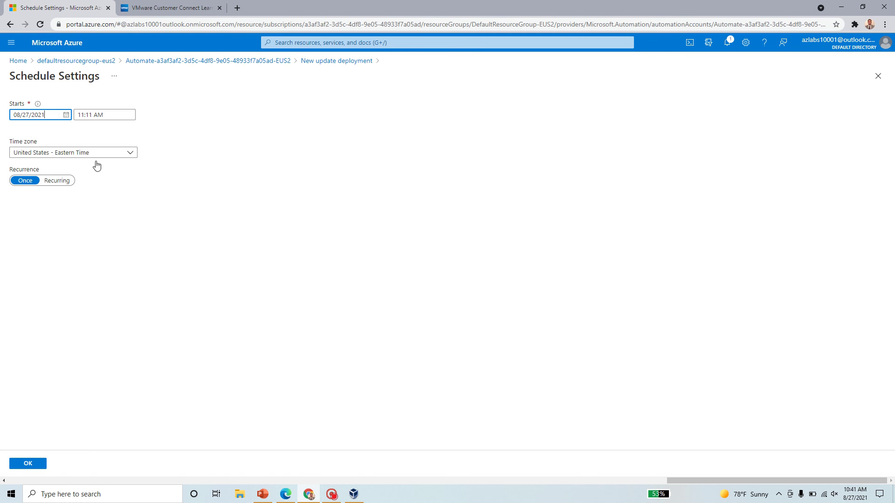
click(65, 182)
click(116, 218)
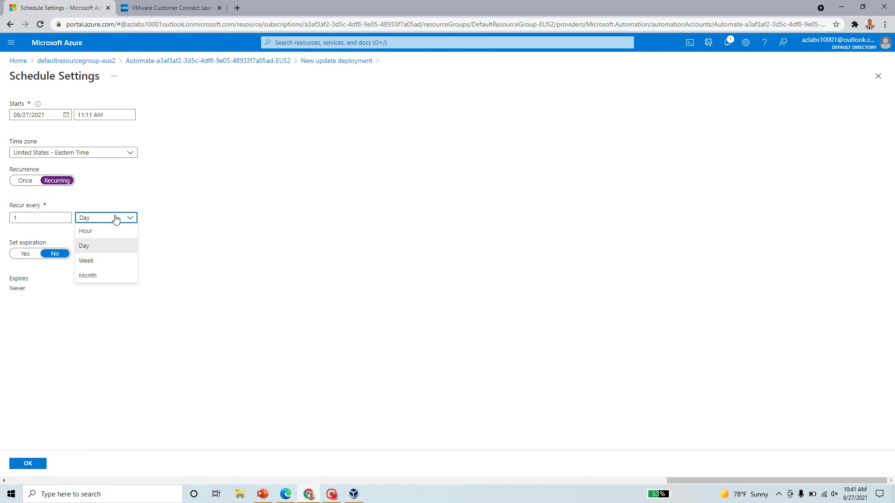
click(110, 230)
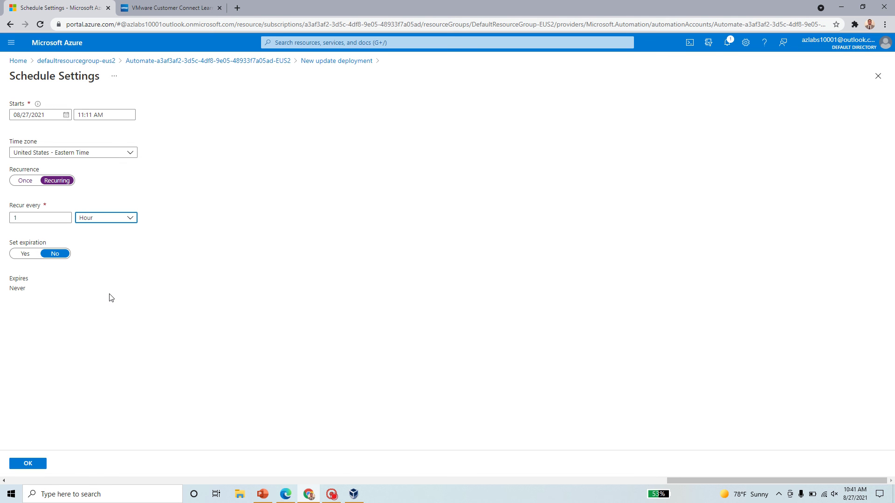
click(29, 465)
scroll(222, 365, down, 1)
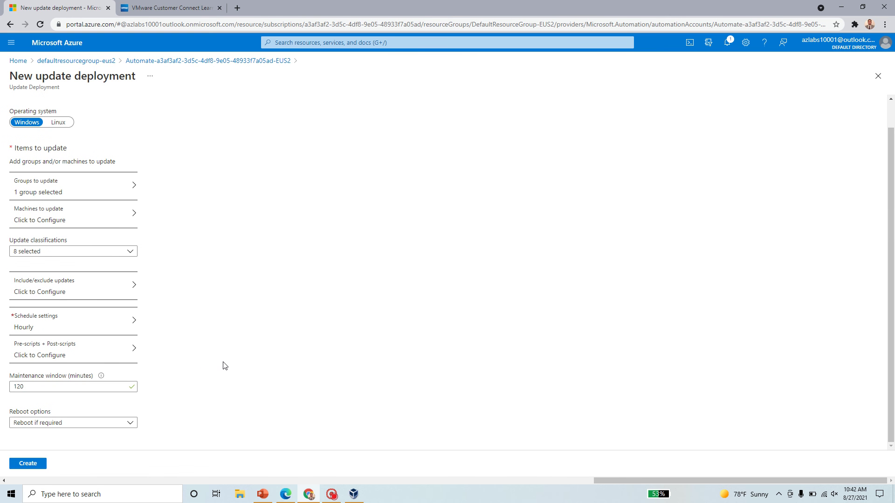
click(40, 466)
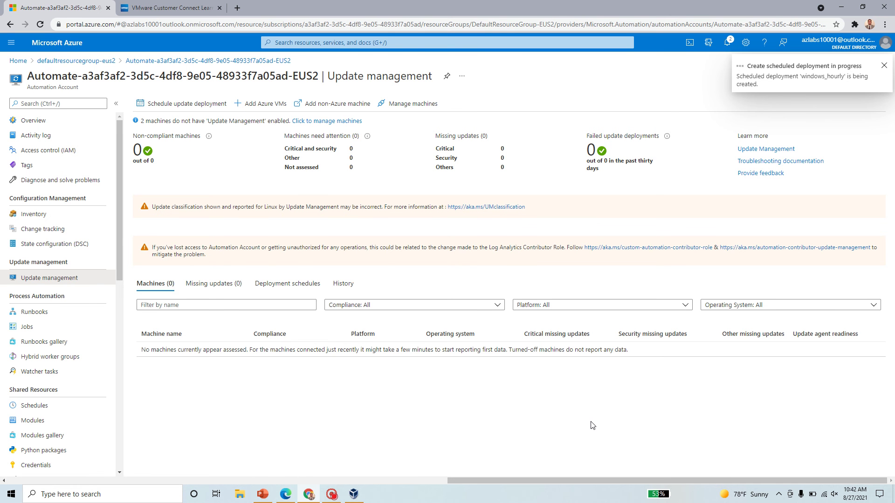
Open the automation account's list of schedules and examine the details of the windows_hourly schedule
click(51, 409)
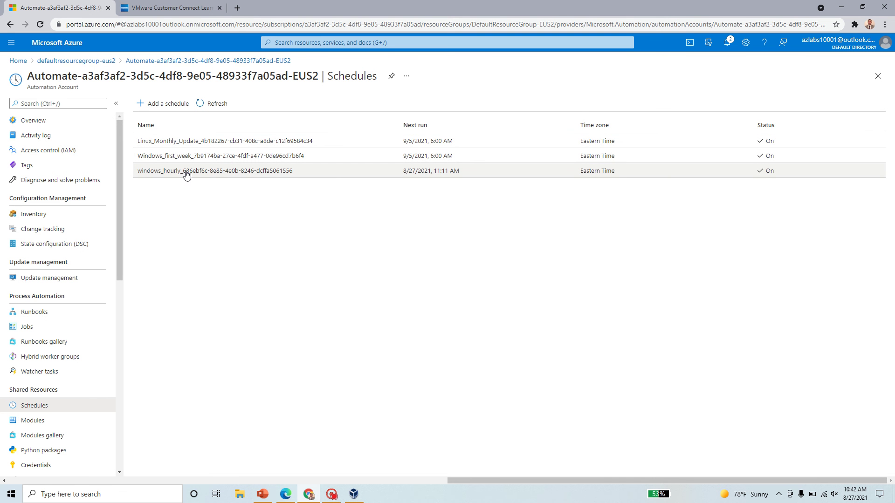
click(266, 174)
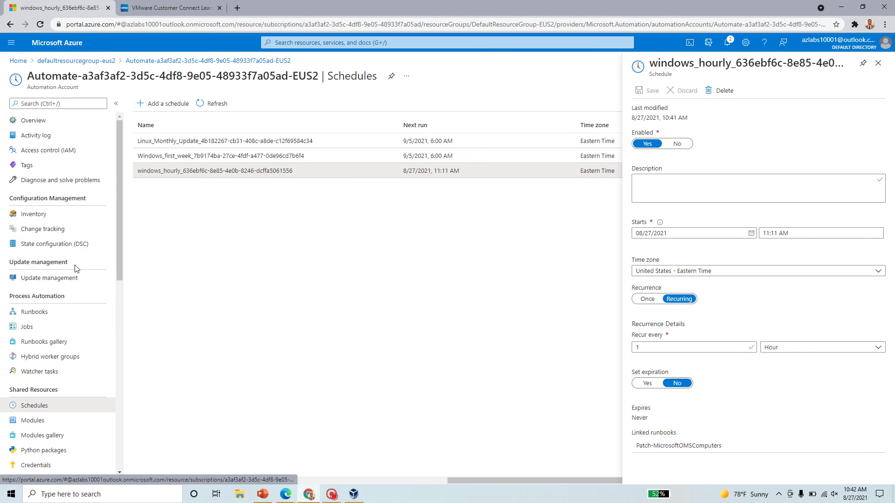
Return to Update management and check whether the Azure VMs in the subscription already have it enabled
click(43, 276)
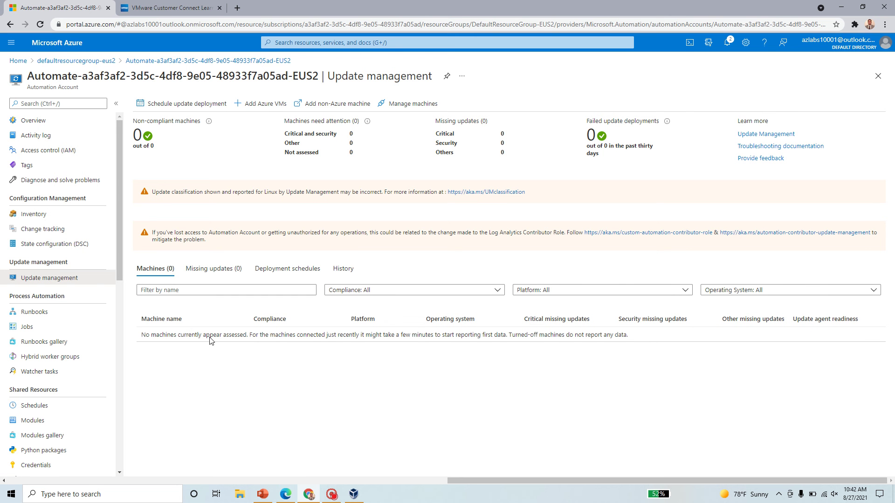
click(268, 107)
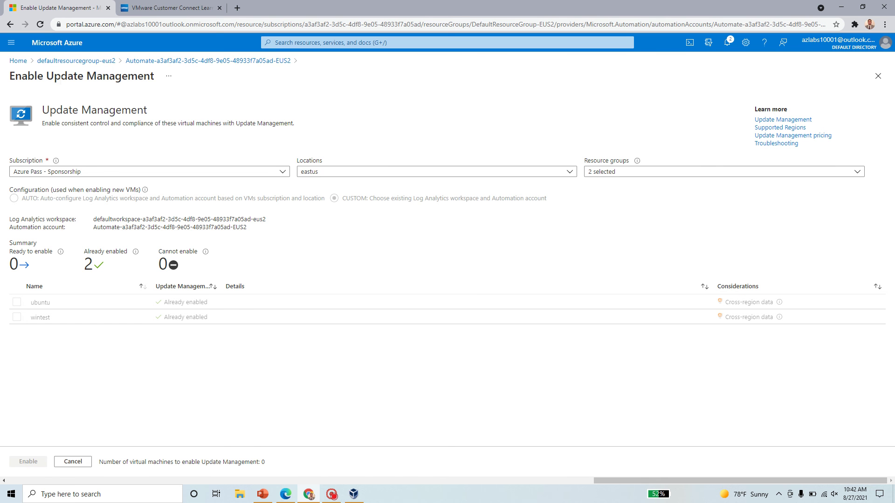
drag(42, 110, 147, 112)
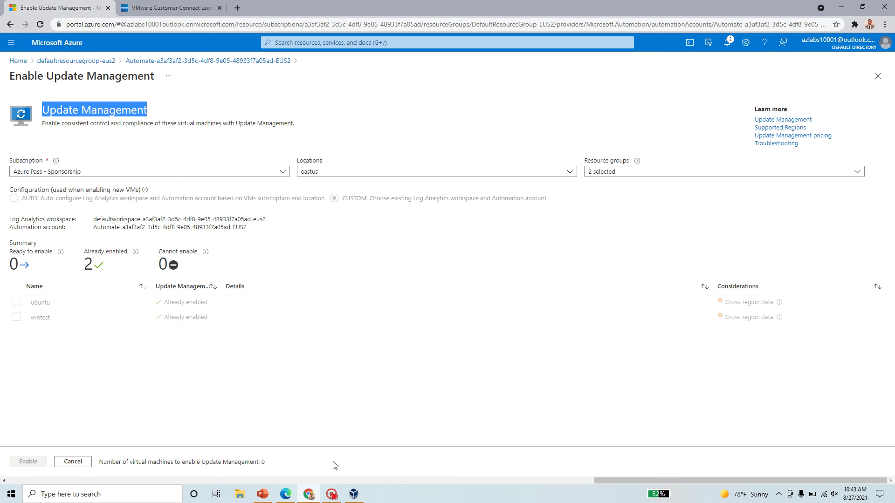
click(331, 493)
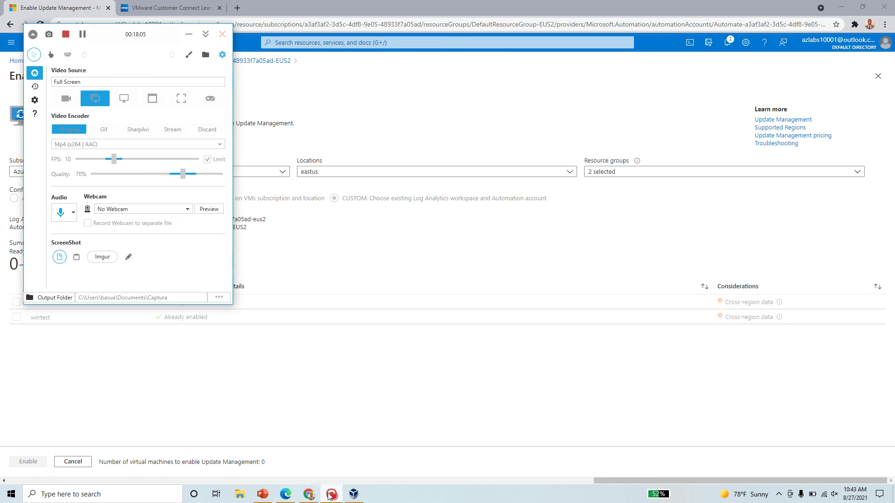
click(82, 34)
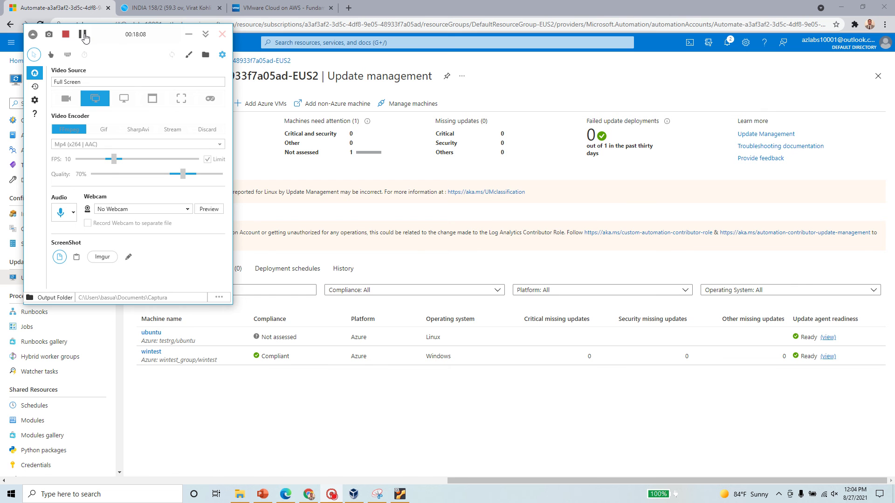
click(188, 36)
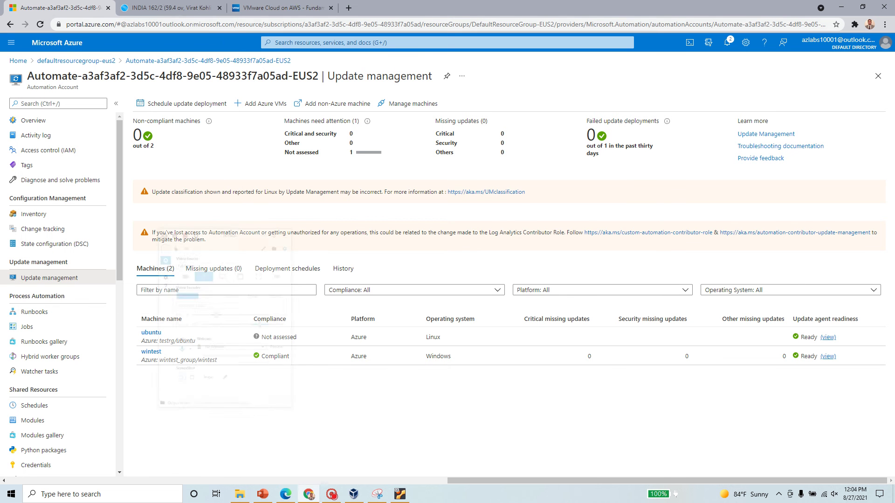
click(221, 8)
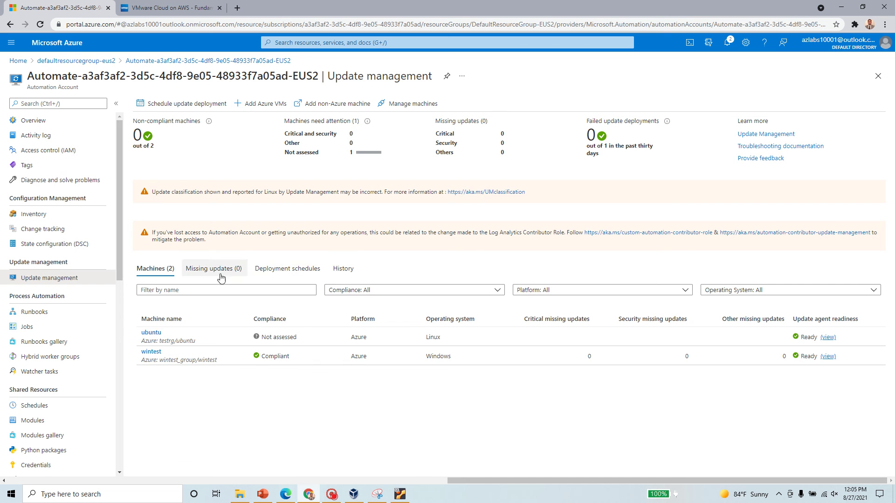
Review the deployment schedules and the wintest machine's update log query, and return to Update management discarding the unsaved query edits
click(279, 273)
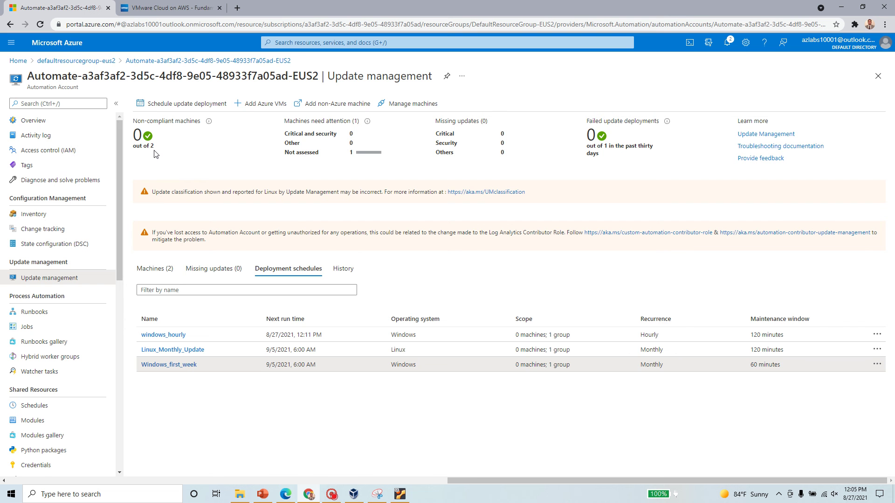
click(145, 272)
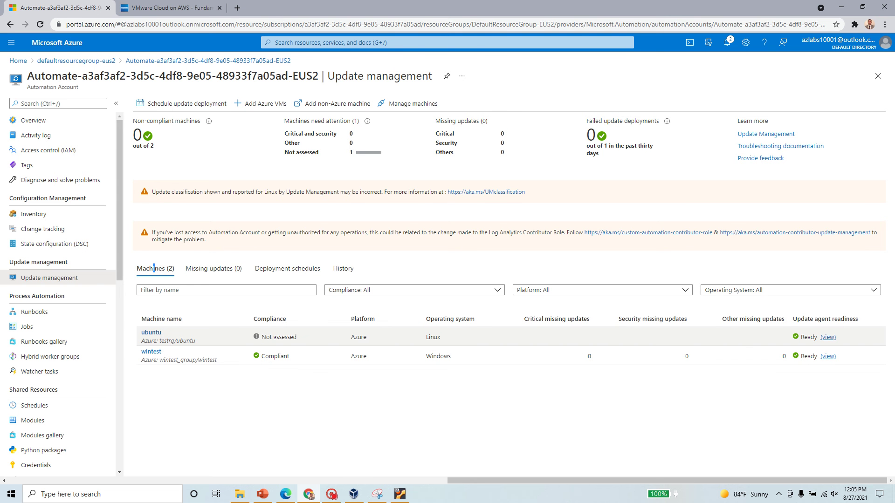
click(147, 353)
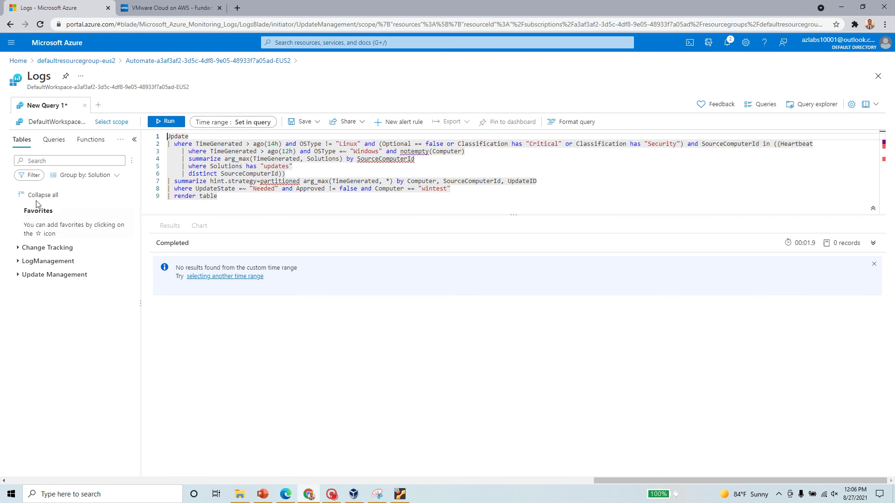
click(202, 62)
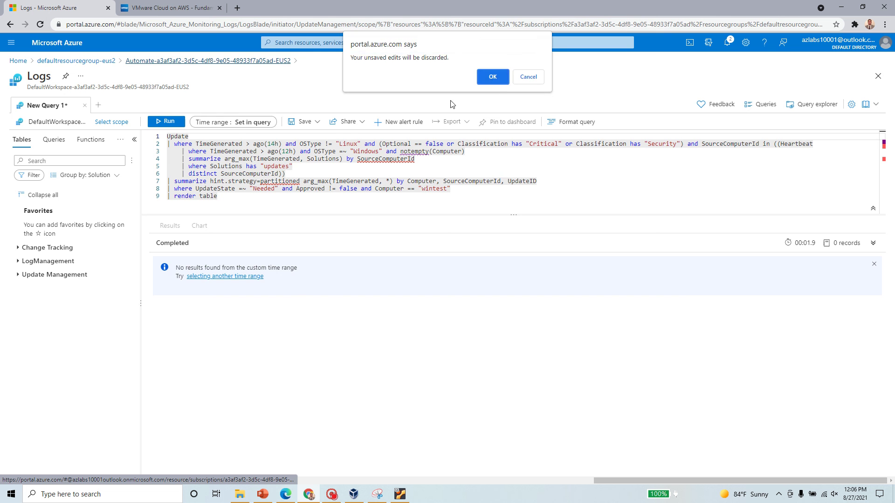
click(495, 77)
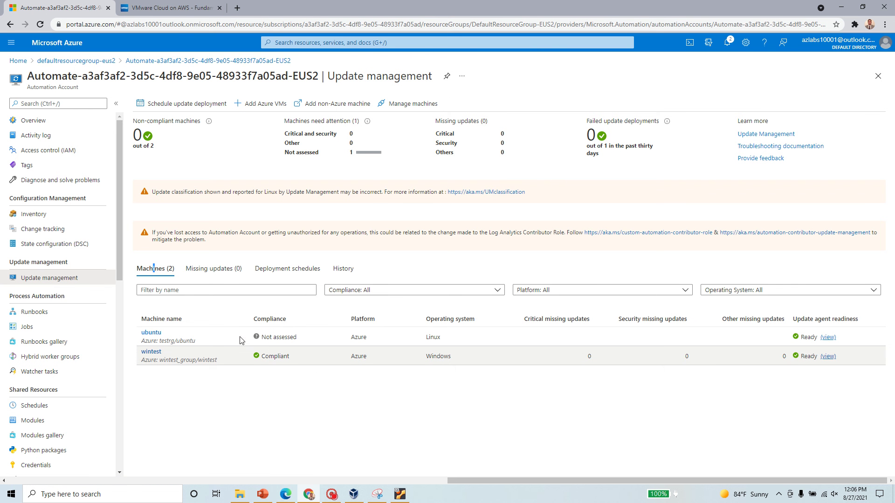
Look through the missing updates, the deployment schedules and the update deployment history
click(229, 272)
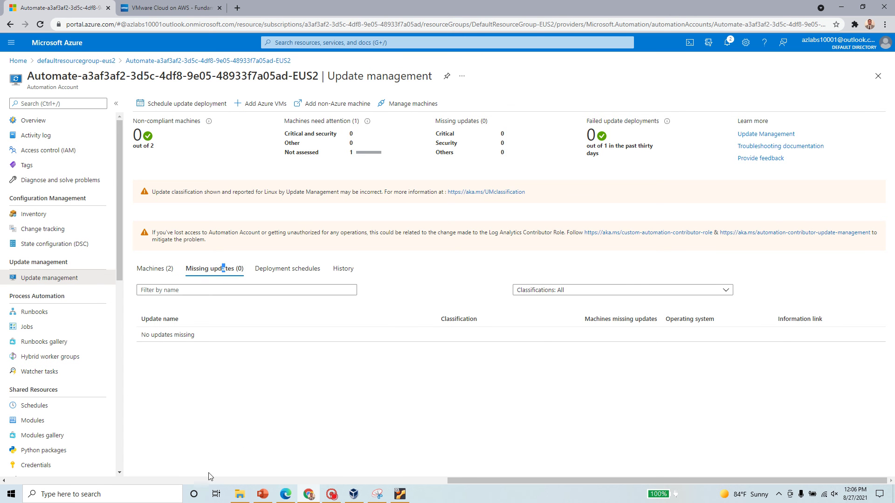
click(288, 268)
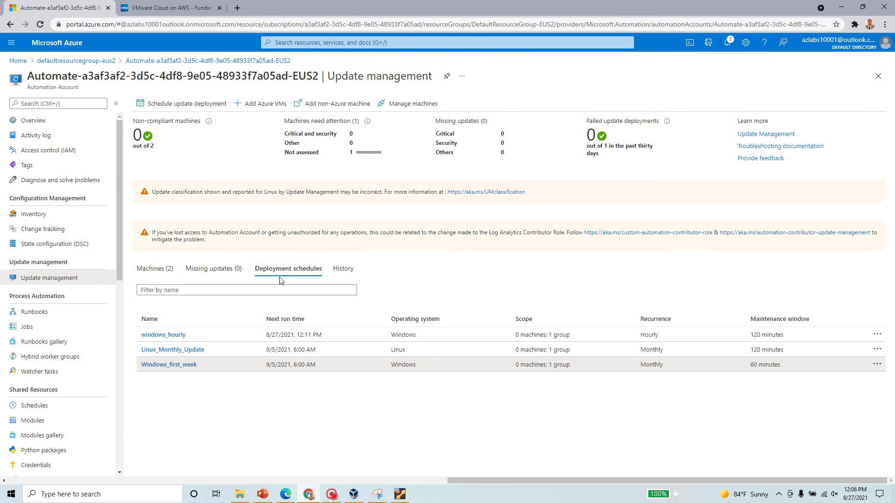
click(343, 270)
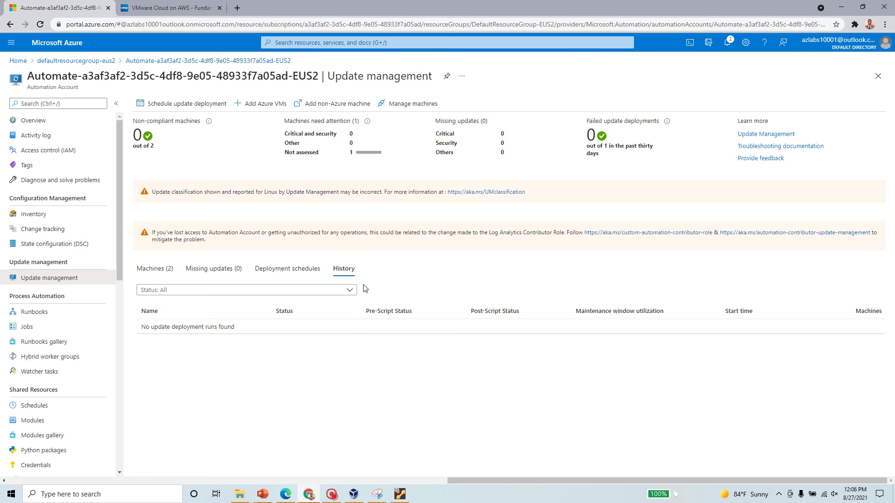
Filter the update deployment history by the Failed status and by the Not started status
click(350, 290)
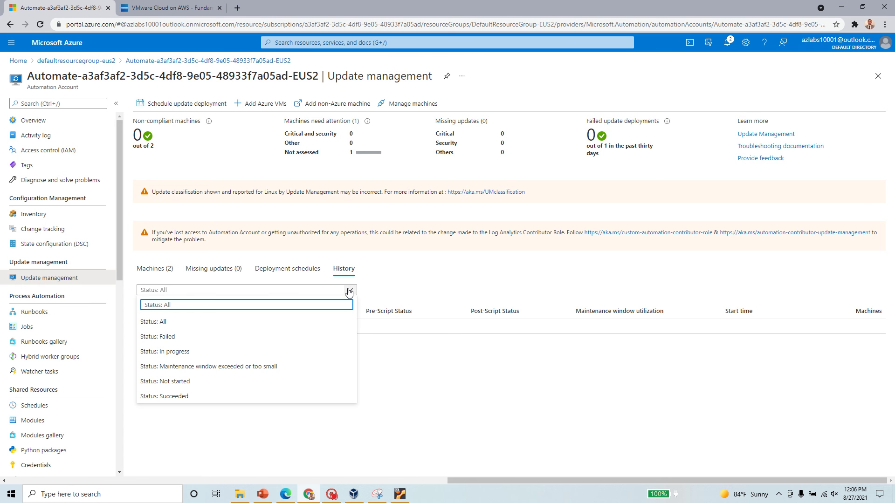
click(350, 290)
click(350, 291)
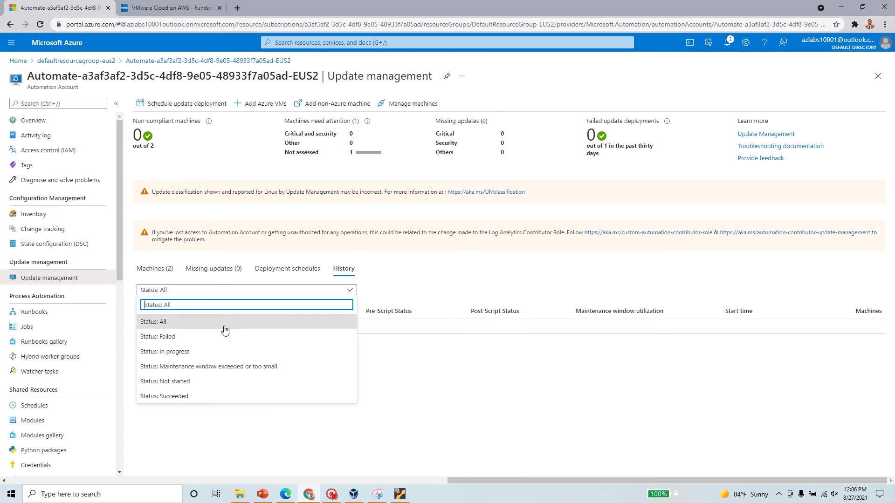
click(205, 336)
click(349, 291)
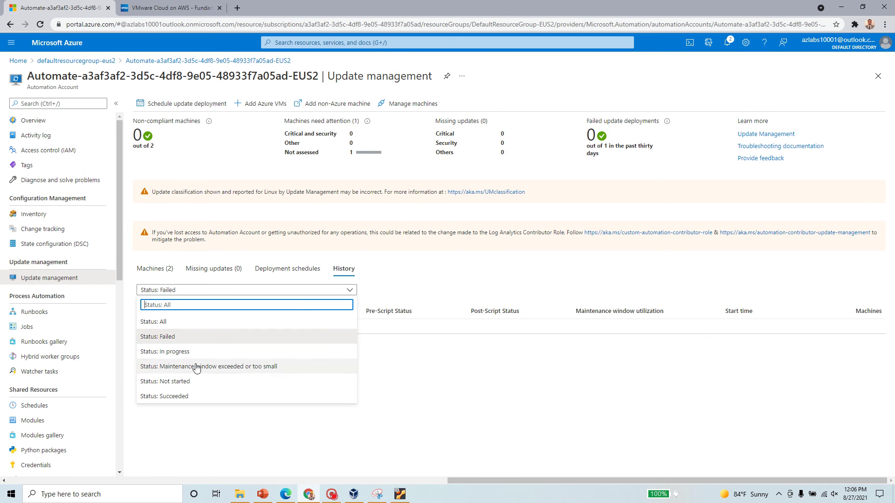
click(194, 381)
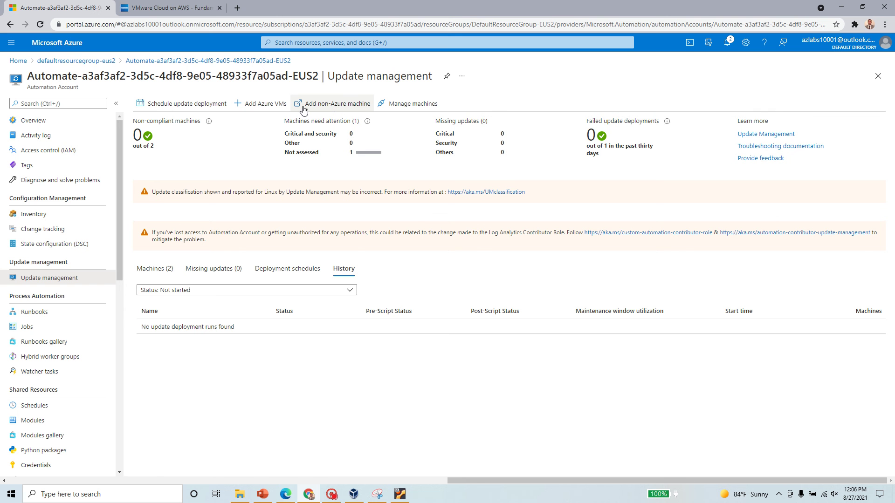
Read the Log Analytics agent documentation for adding non-Azure machines, covering installation options and network and firewall requirements, and close it
click(355, 105)
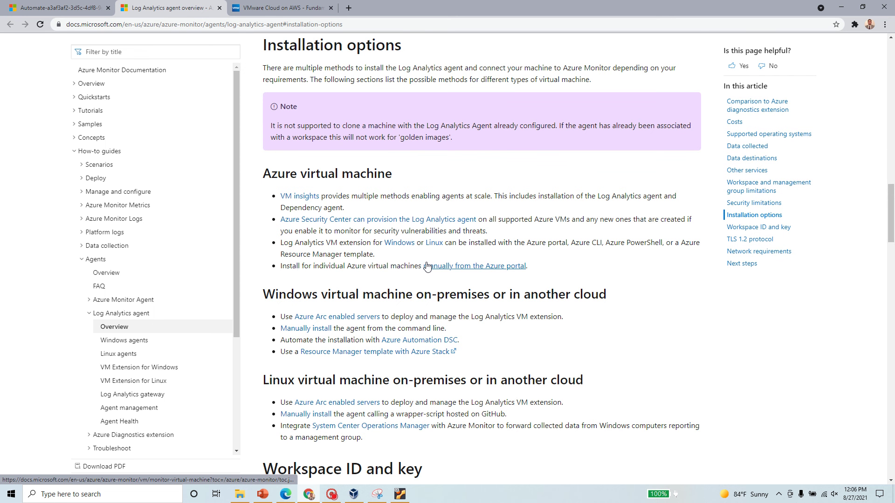
scroll(427, 266, down, 9)
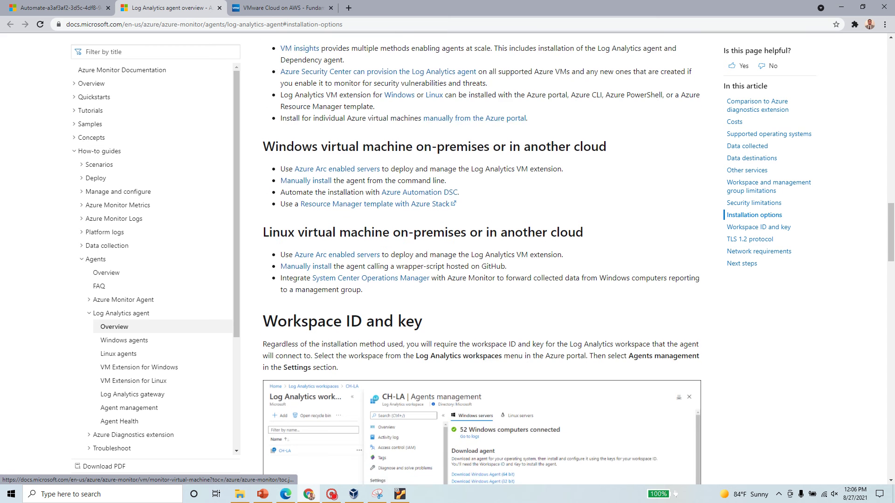
scroll(427, 266, down, 5)
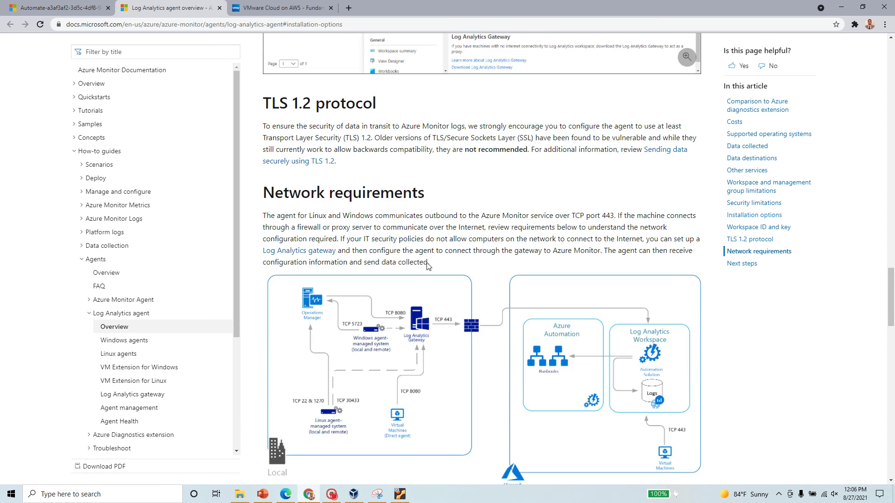
scroll(427, 267, down, 6)
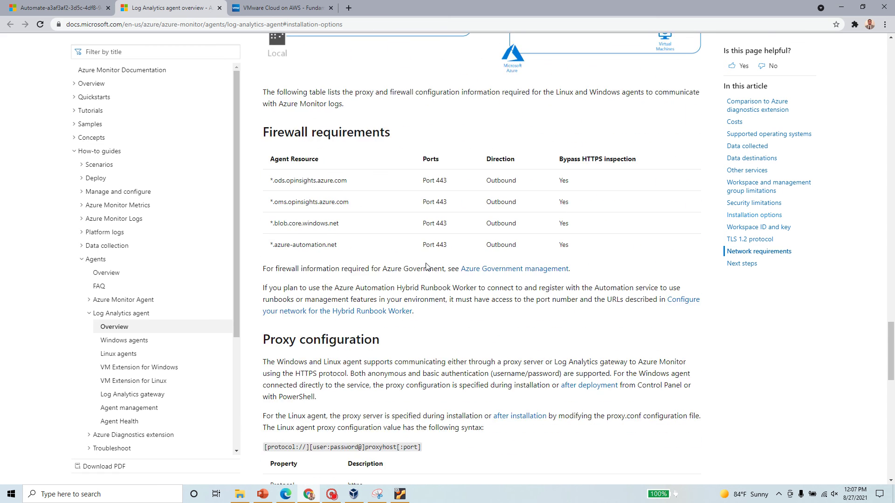
scroll(427, 267, down, 11)
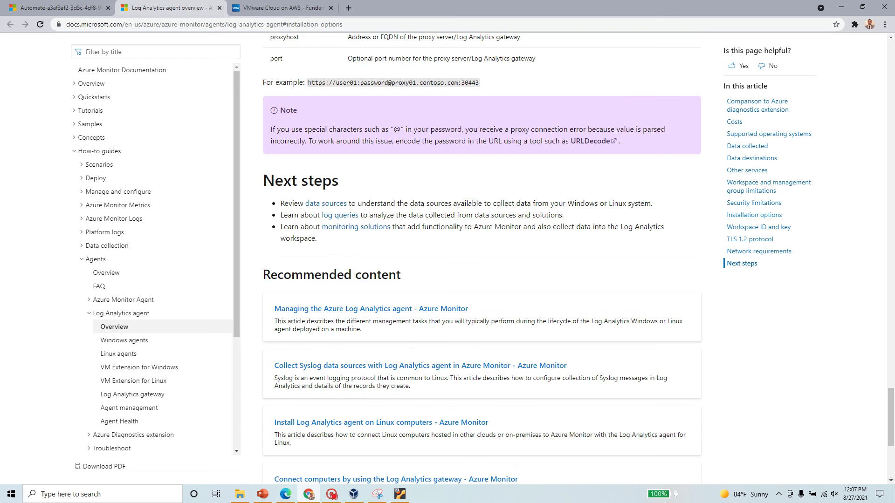
scroll(427, 267, down, 5)
scroll(442, 192, up, 20)
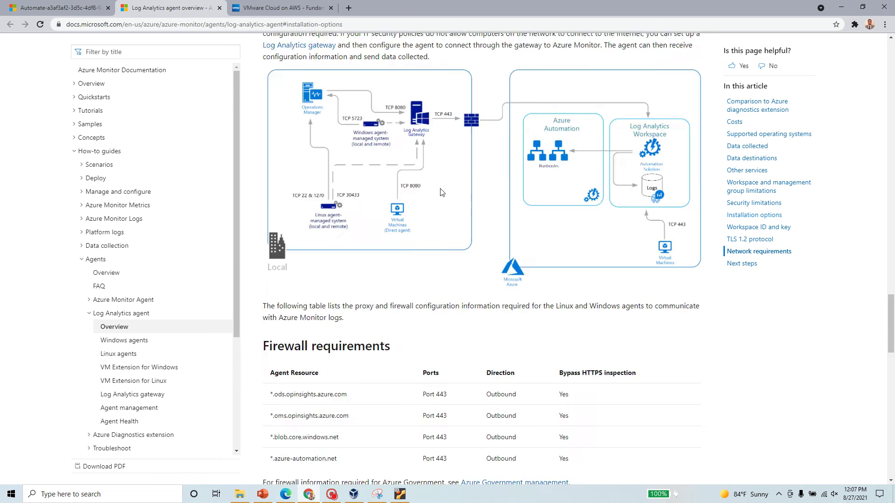
scroll(442, 192, up, 20)
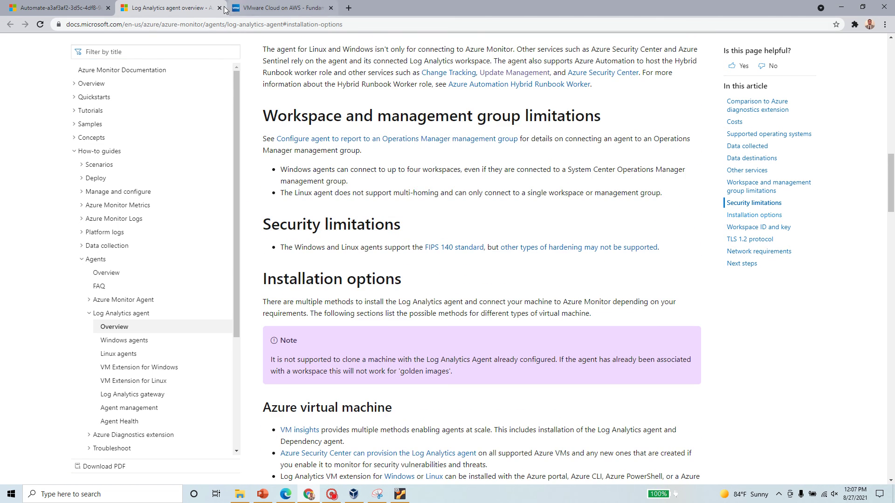
click(219, 8)
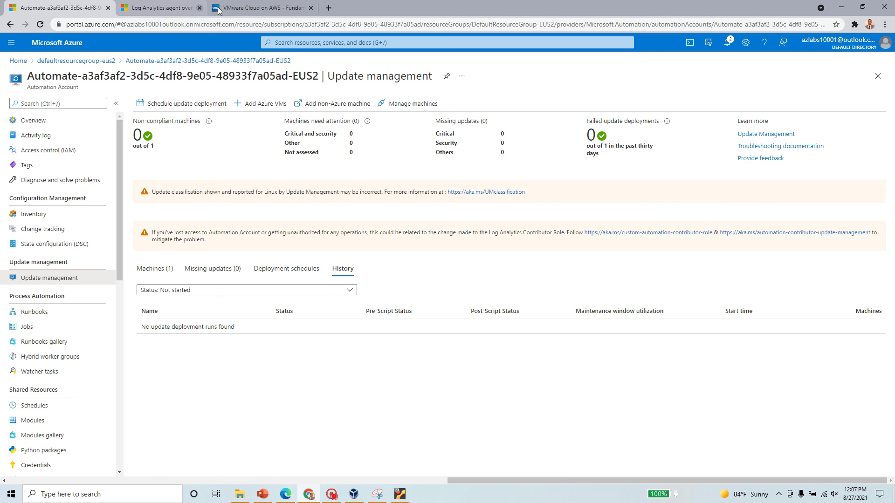
Examine the Manage Machines options for enabling Update Management, including all available and future machines, and leave without applying them
click(429, 107)
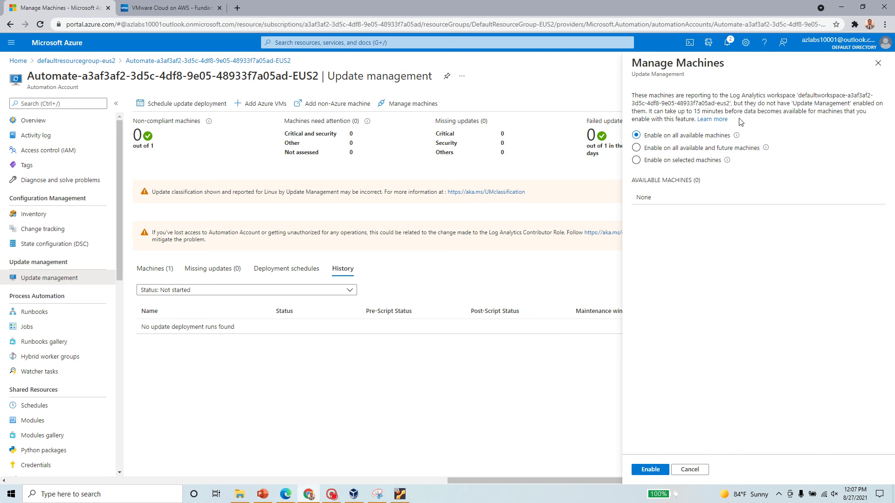
drag(741, 122, 625, 100)
click(707, 148)
mouse_move(765, 149)
click(697, 470)
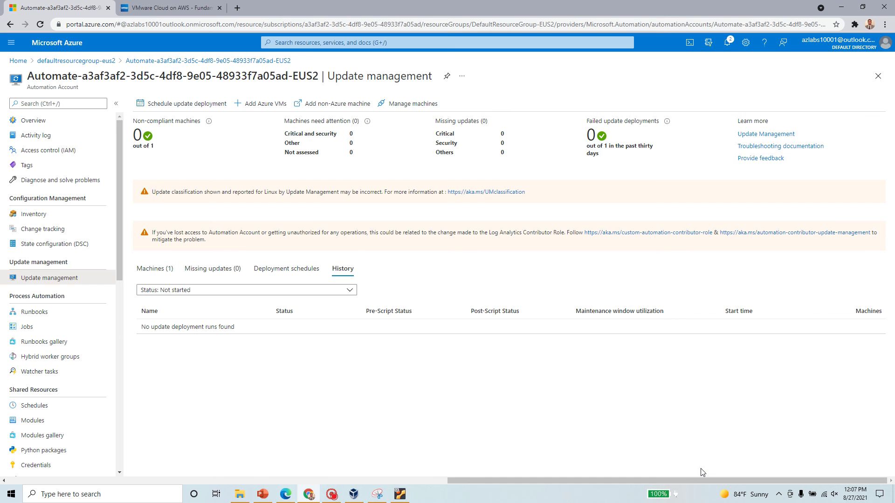
Review the deployment schedules and machines again and view the update agent readiness details of the wintest machine
scroll(21, 339, down, 3)
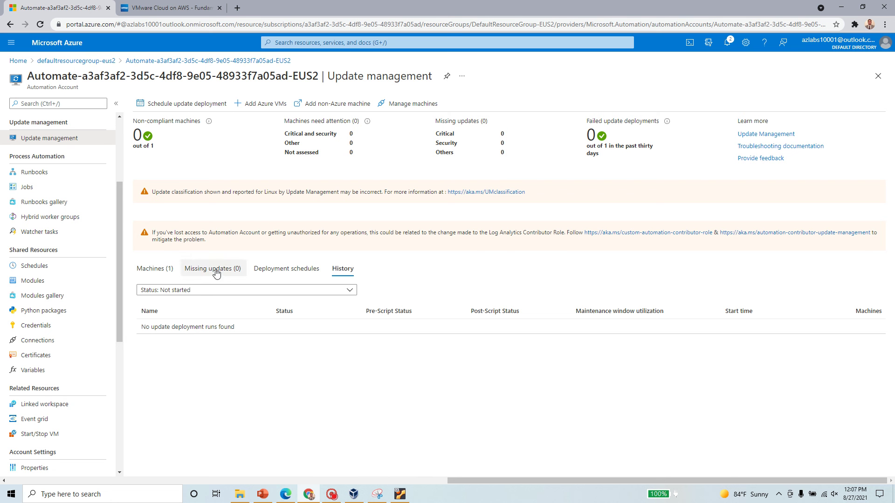
click(295, 274)
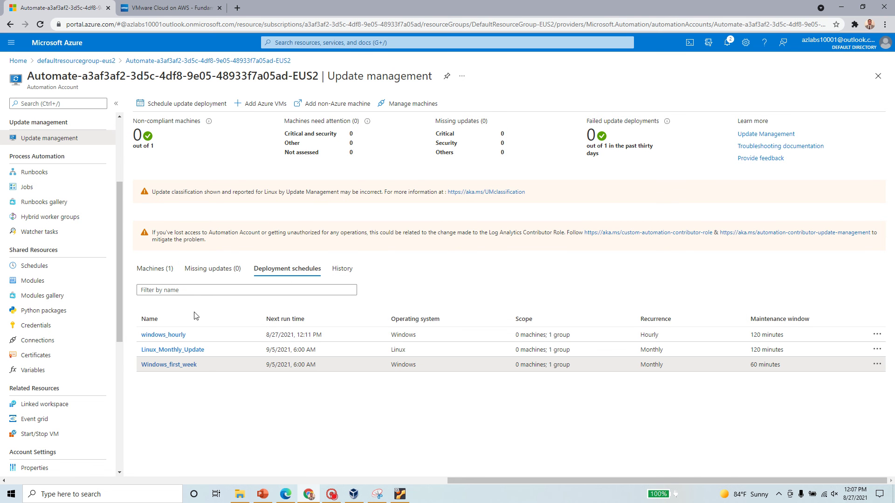
click(162, 273)
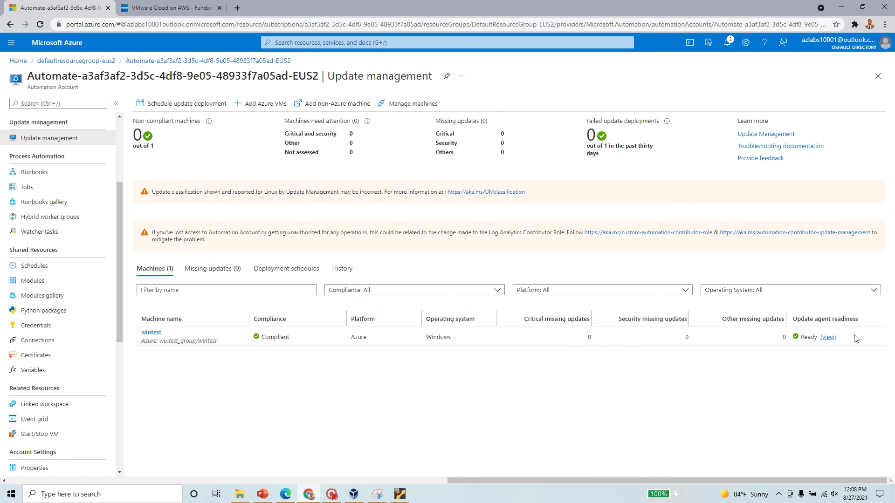
click(828, 338)
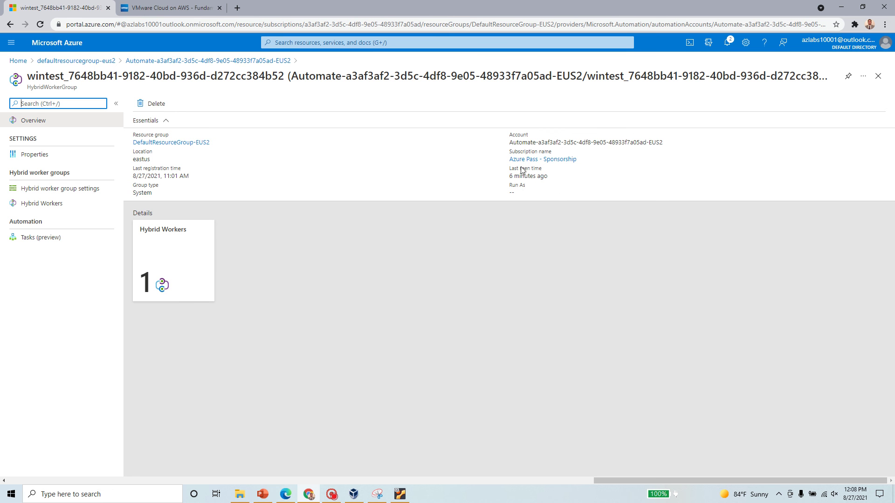
Check the last seen time and properties of the wintest hybrid worker group, and return to the Automation account's Update management page
drag(508, 176, 551, 179)
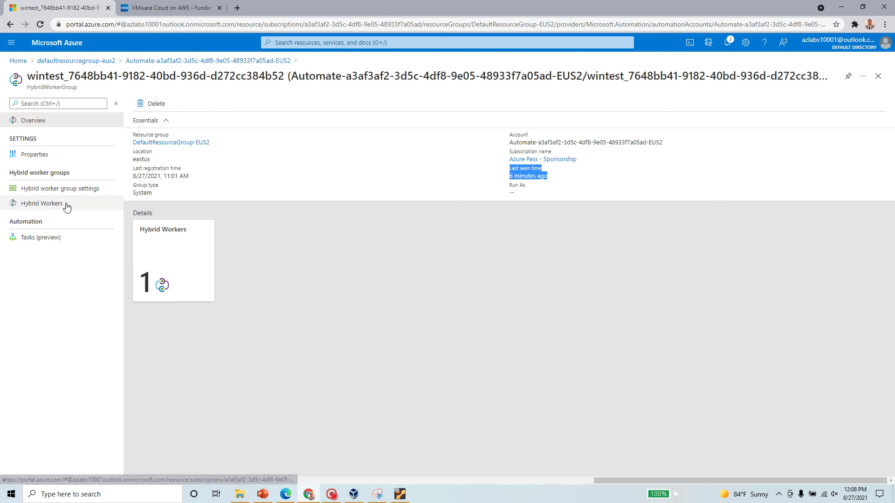
click(50, 155)
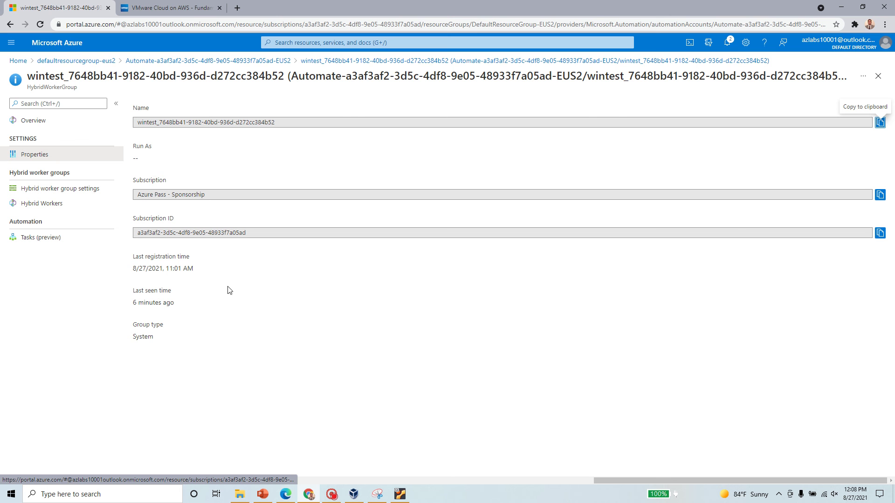
click(245, 61)
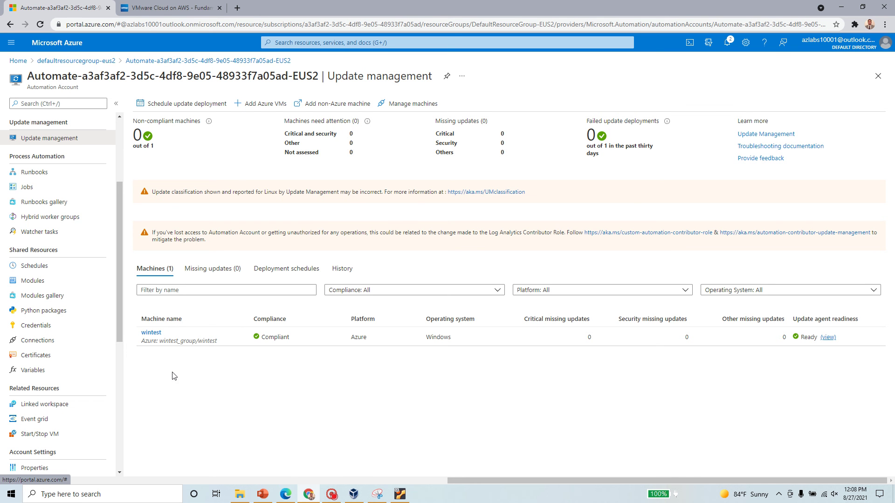
Review the Automation account's schedules, open the new schedule form, and leave it for the account overview without creating one
click(34, 266)
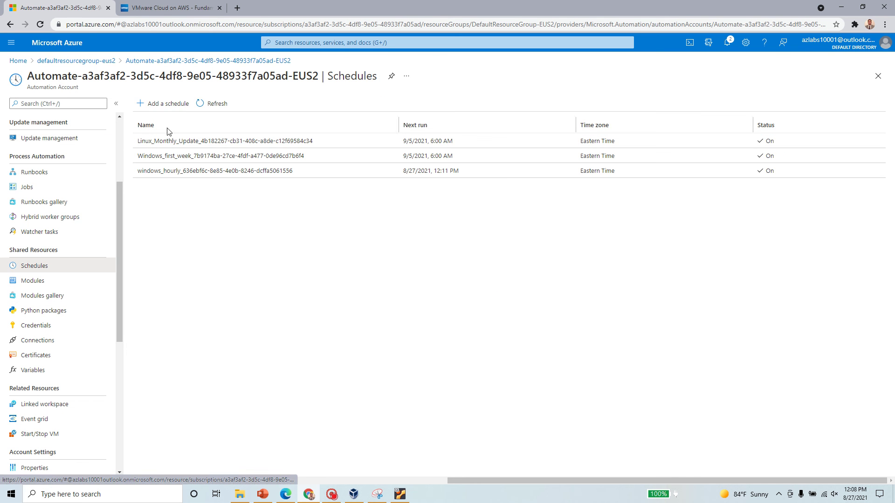
click(171, 108)
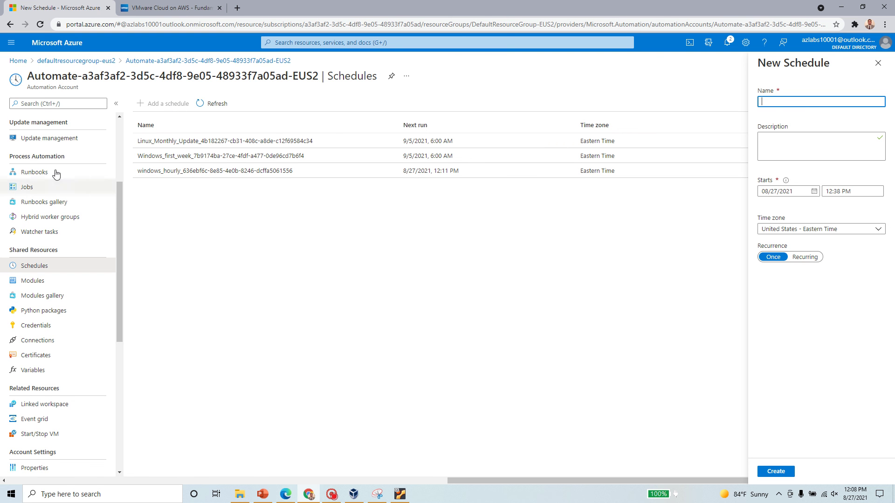
click(185, 61)
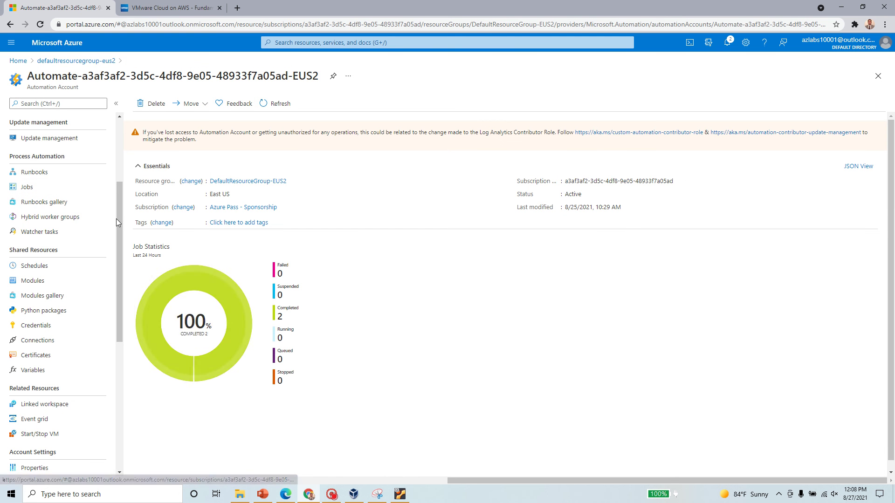
Examine the last 24 hours' job statistics in the Automation account overview, including the failed, suspended and completed jobs, and revisit Update management
scroll(56, 200, up, 3)
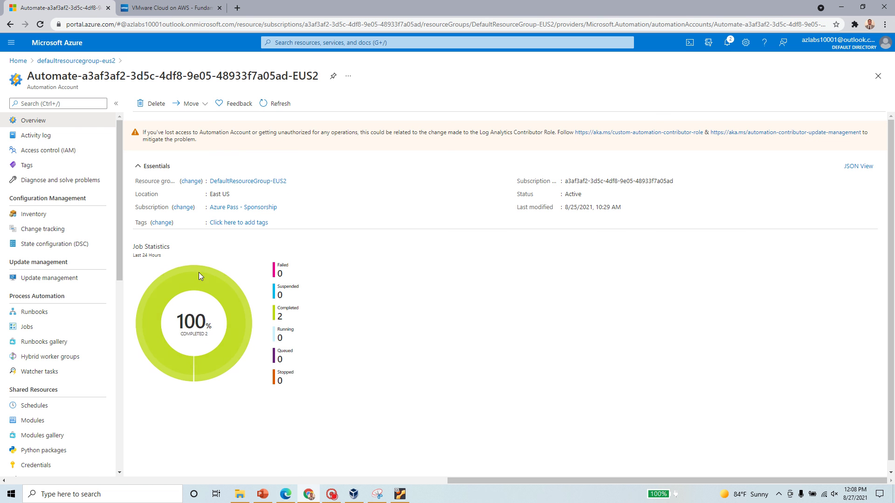
mouse_move(245, 326)
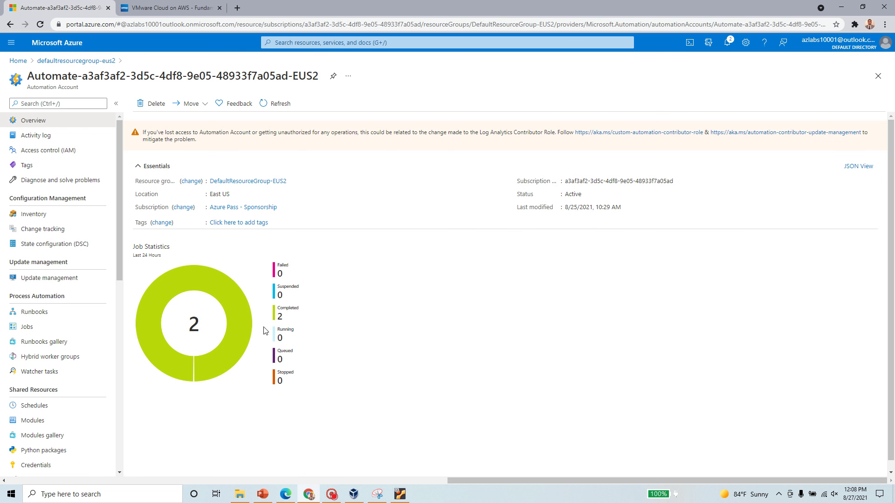
mouse_move(234, 296)
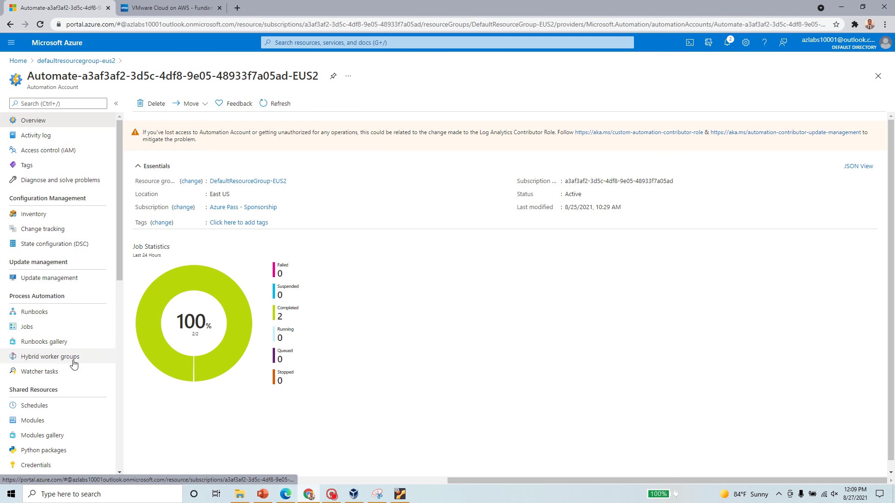
click(54, 279)
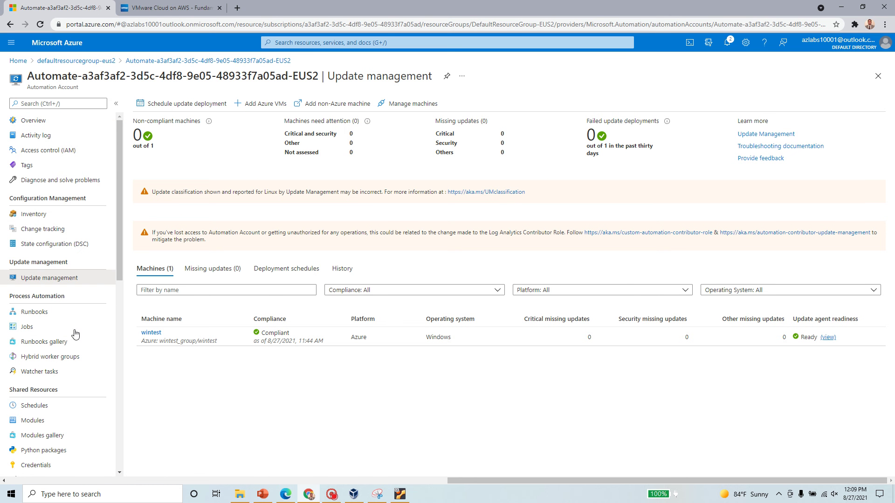
click(31, 120)
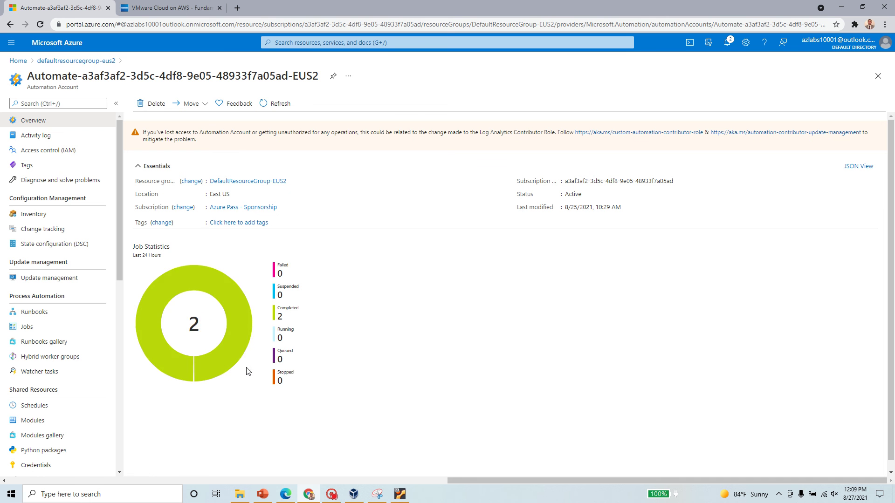
drag(292, 318, 271, 315)
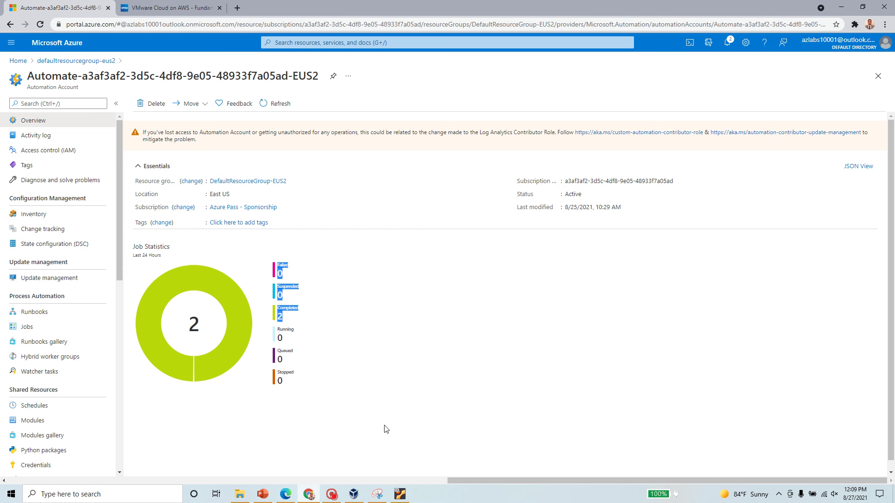
click(331, 494)
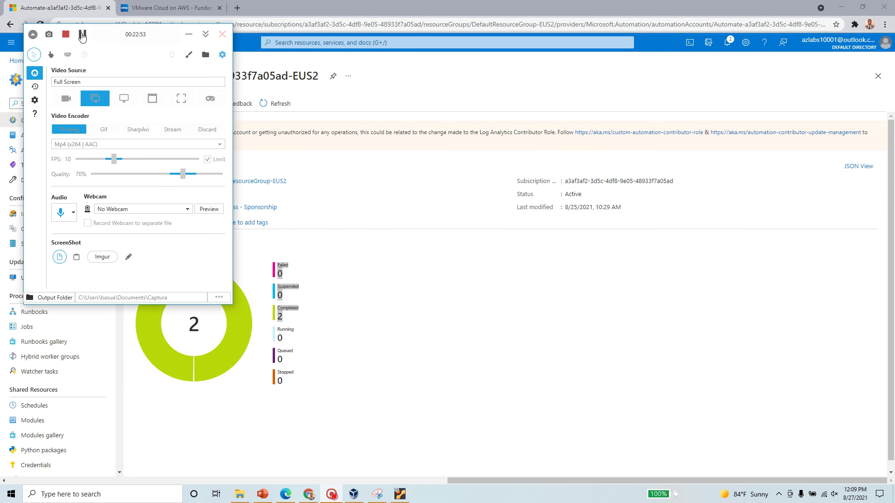